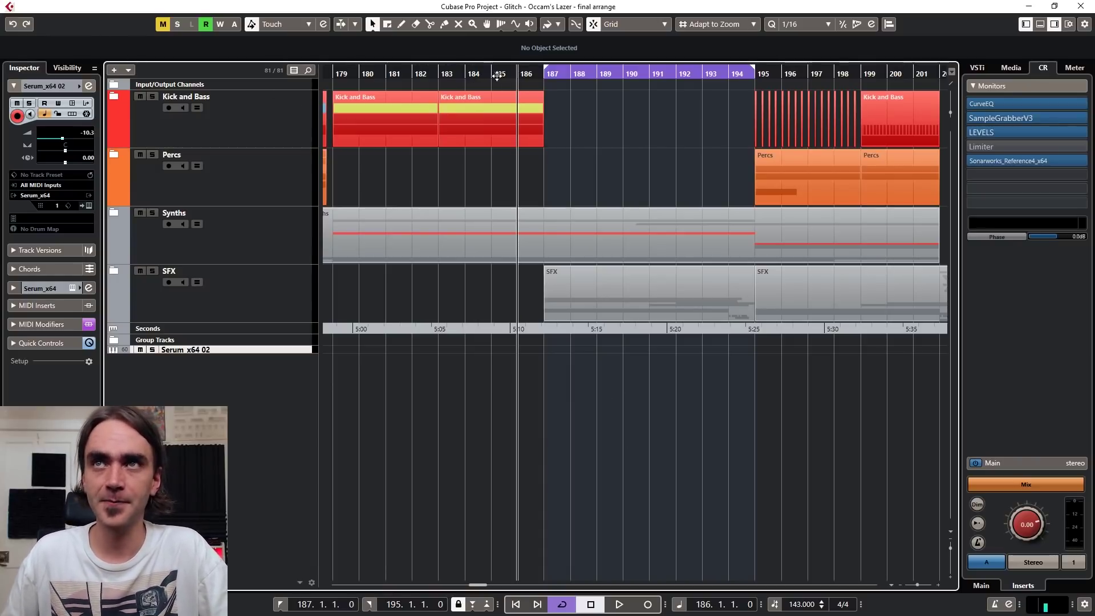
Play the arrangement from bar 185 into the break starting at bar 187 to review the section.
left_click_drag(500, 74, 491, 75)
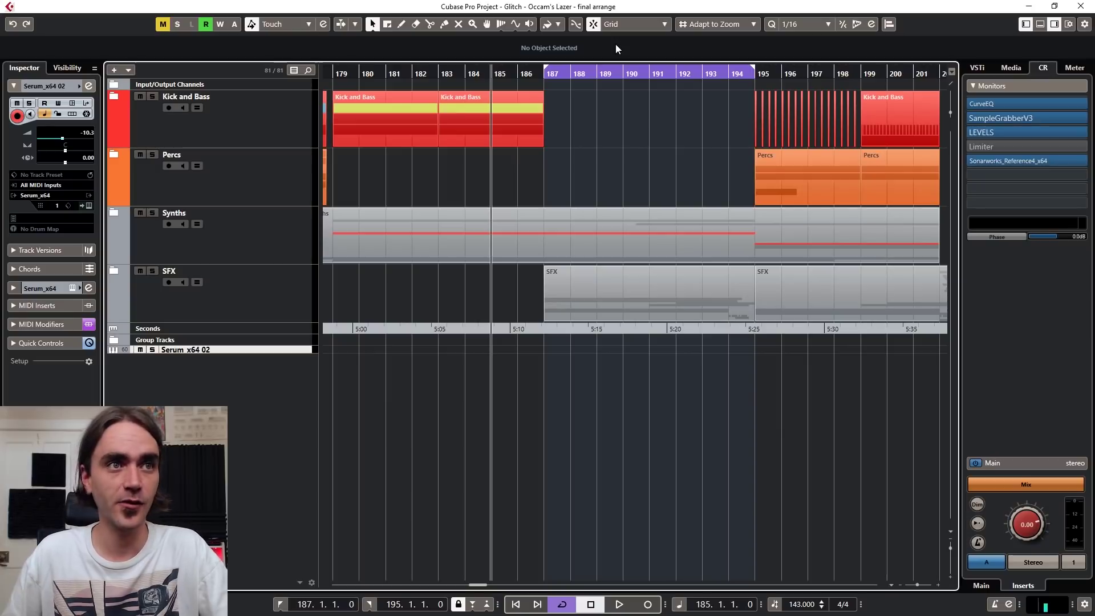
key("space")
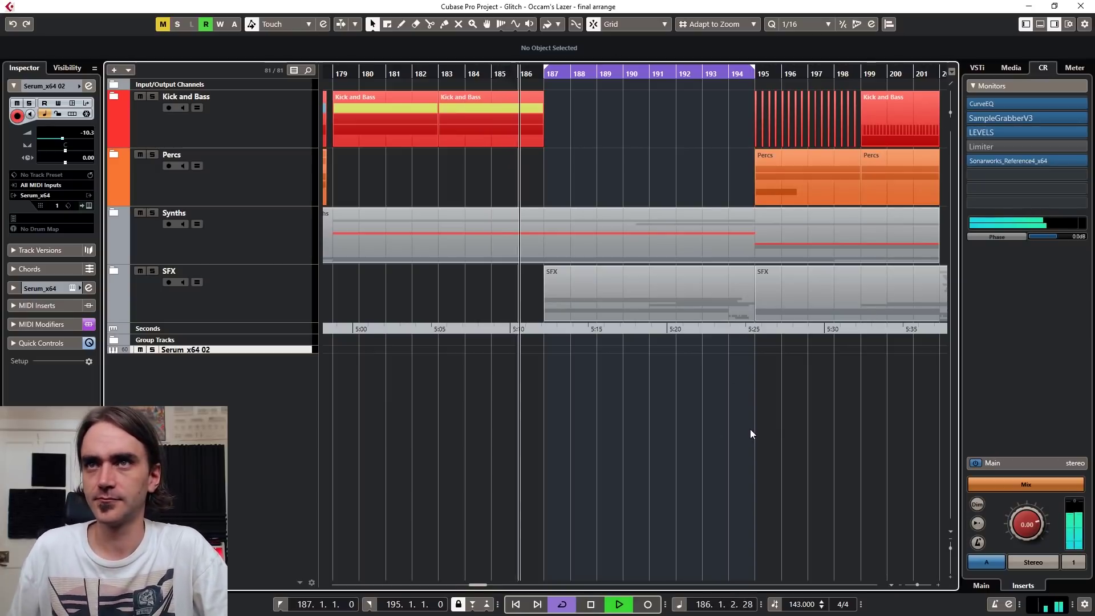
key("g")
key("g")
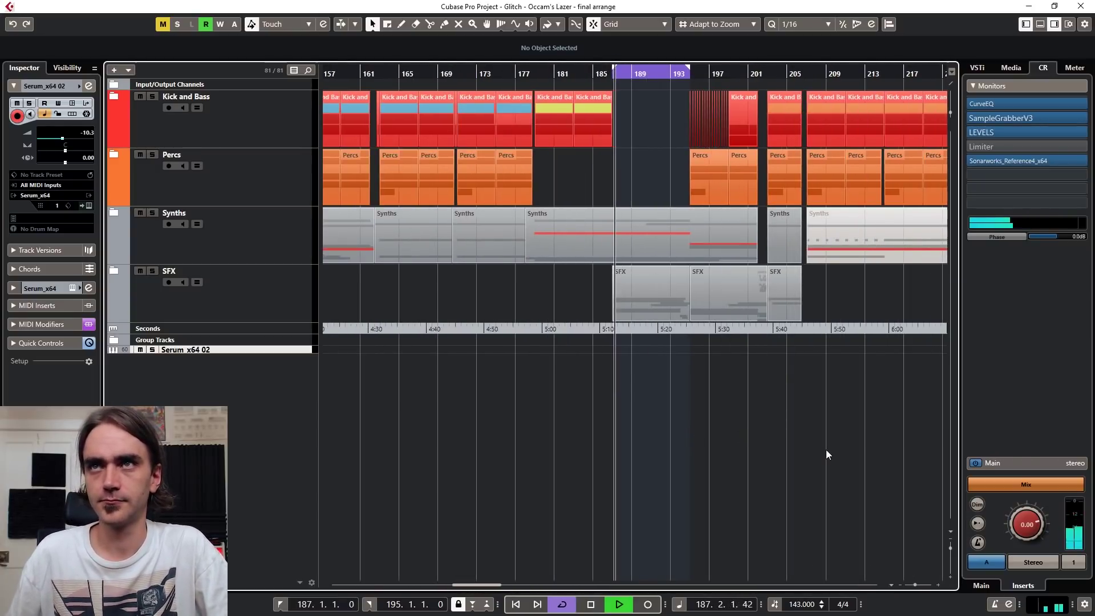
scroll(811, 443, "right", 2)
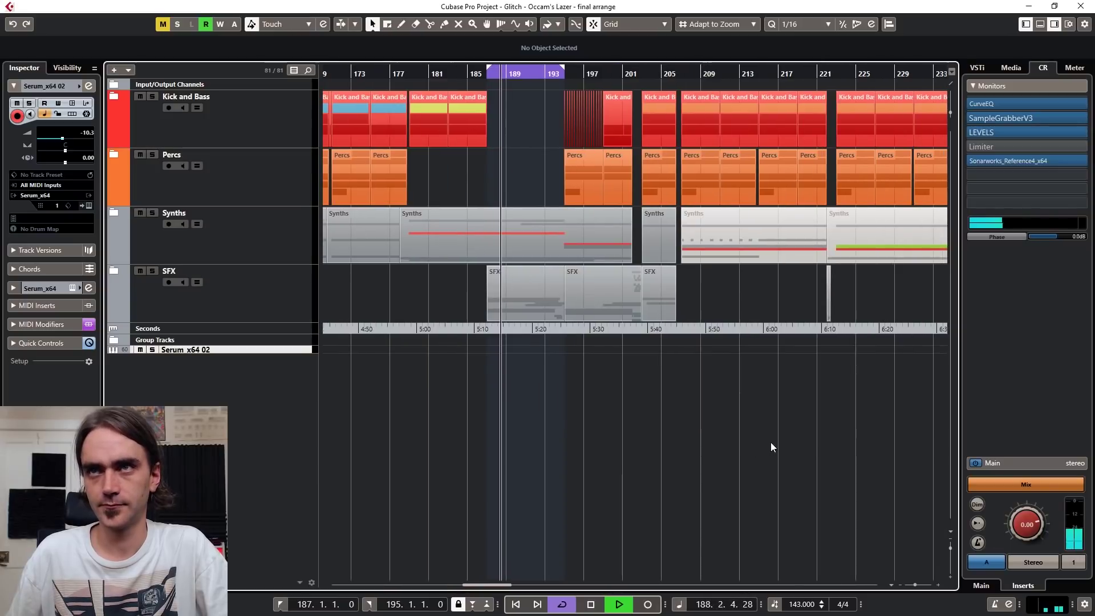
key("h")
key("h")
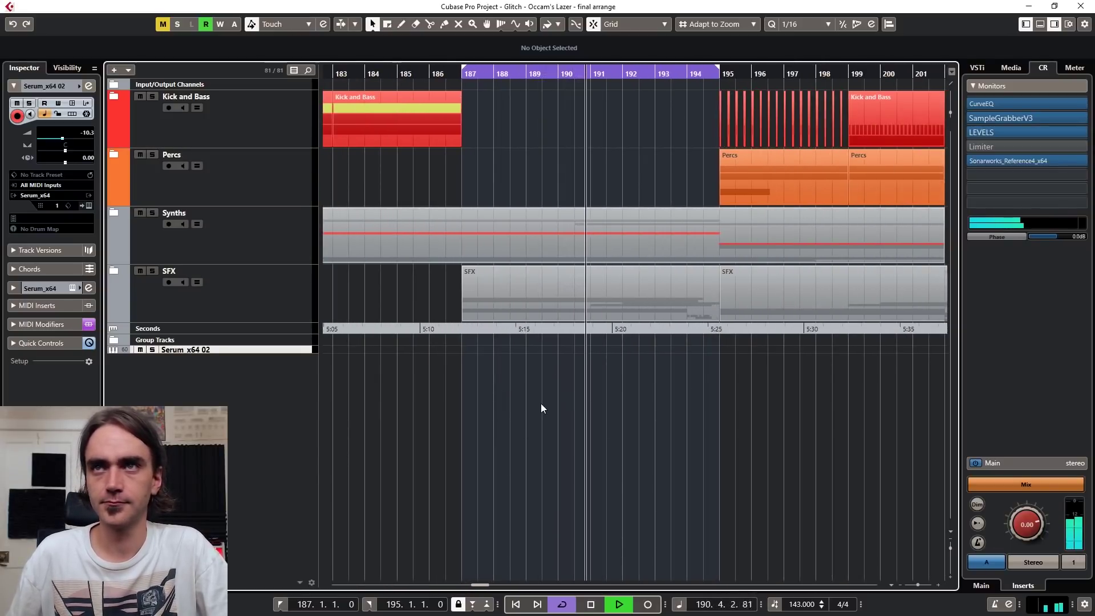
key("space")
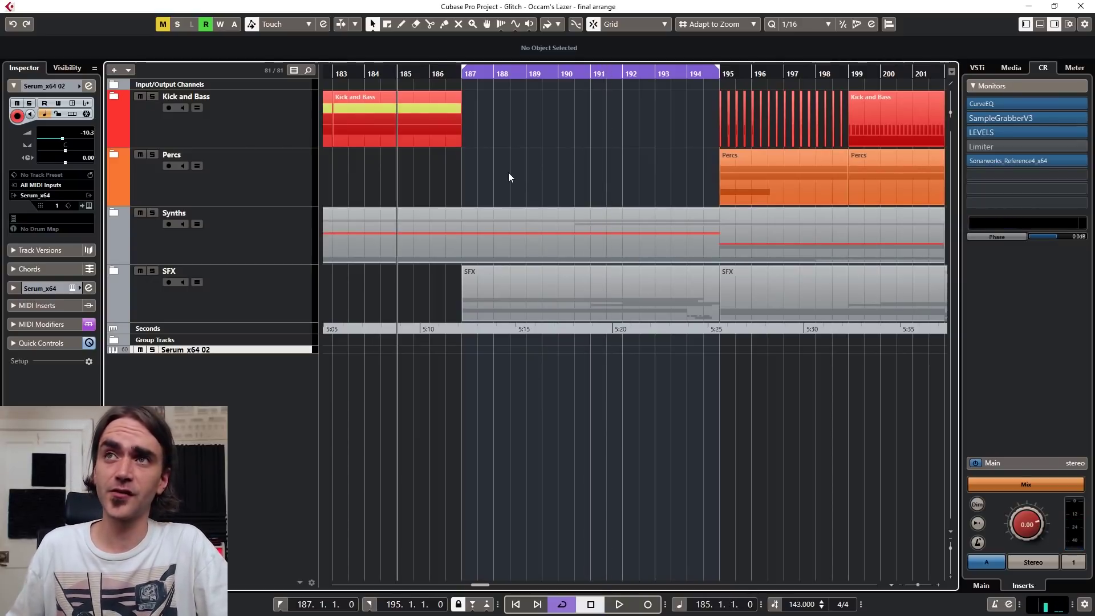
Copy the Kick (R) 01 hit at bar 195 from the Kick and Bass folder onto a new taller audio track at bar 187.
left_click(114, 97)
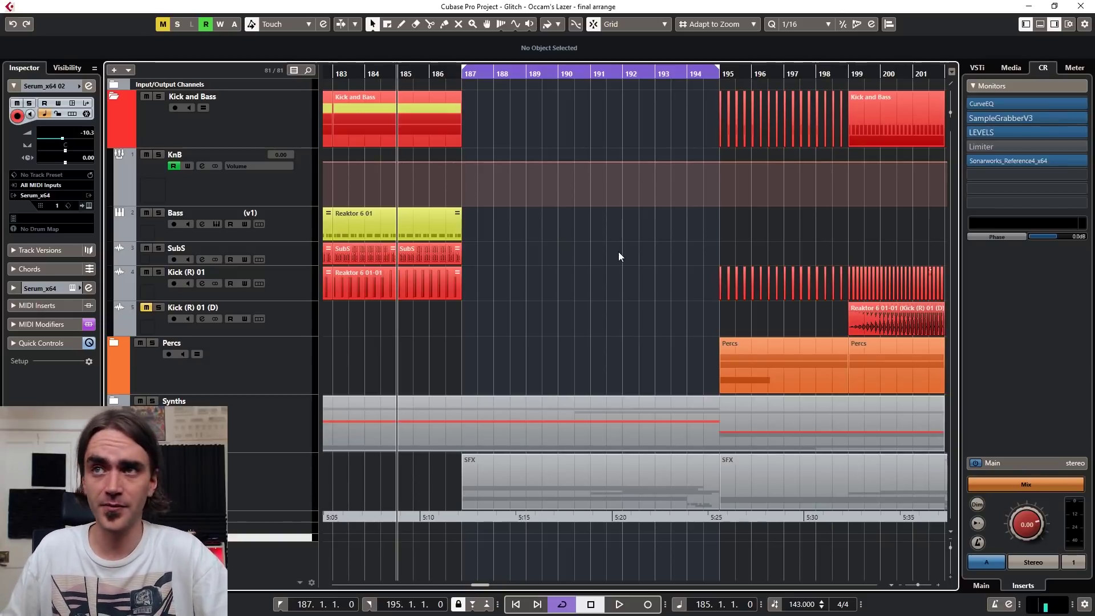
scroll(602, 330, "up", 3)
scroll(646, 308, "down", 1)
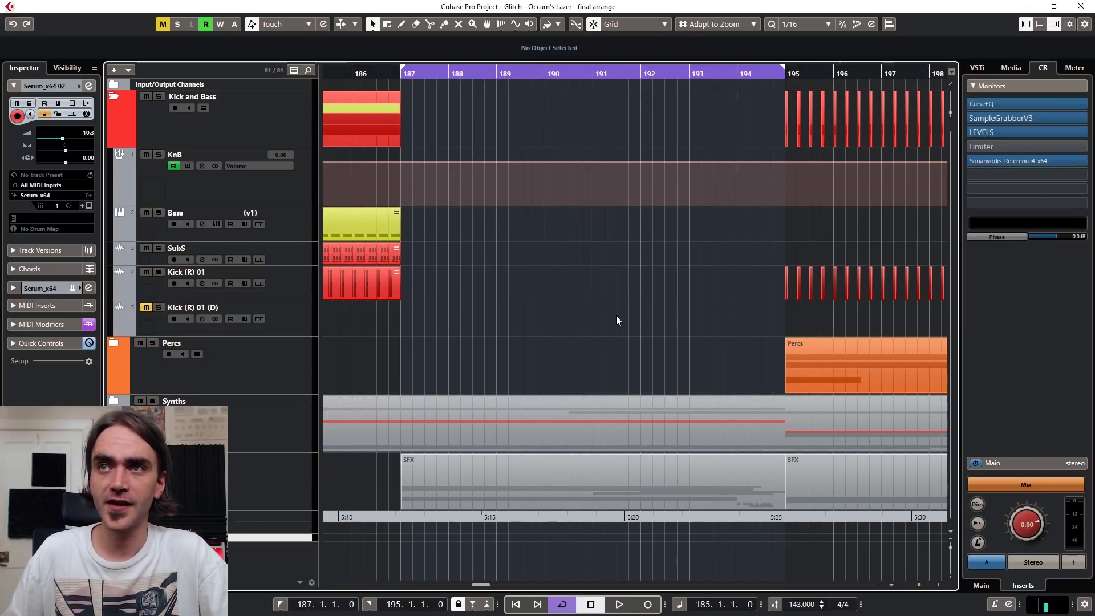
left_click_drag(785, 288, 400, 549)
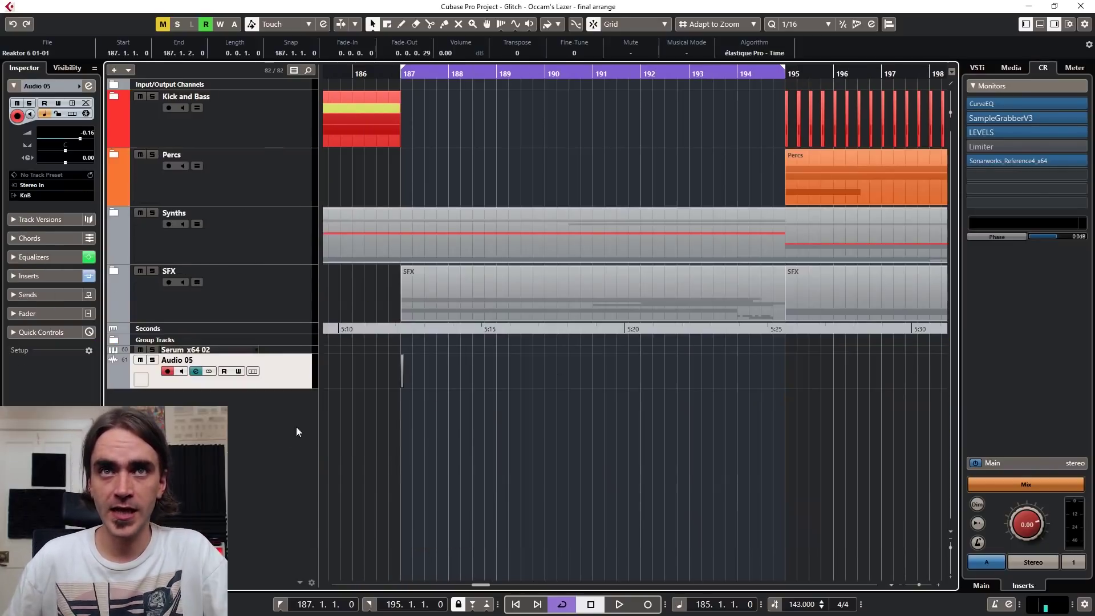
left_click_drag(284, 387, 284, 421)
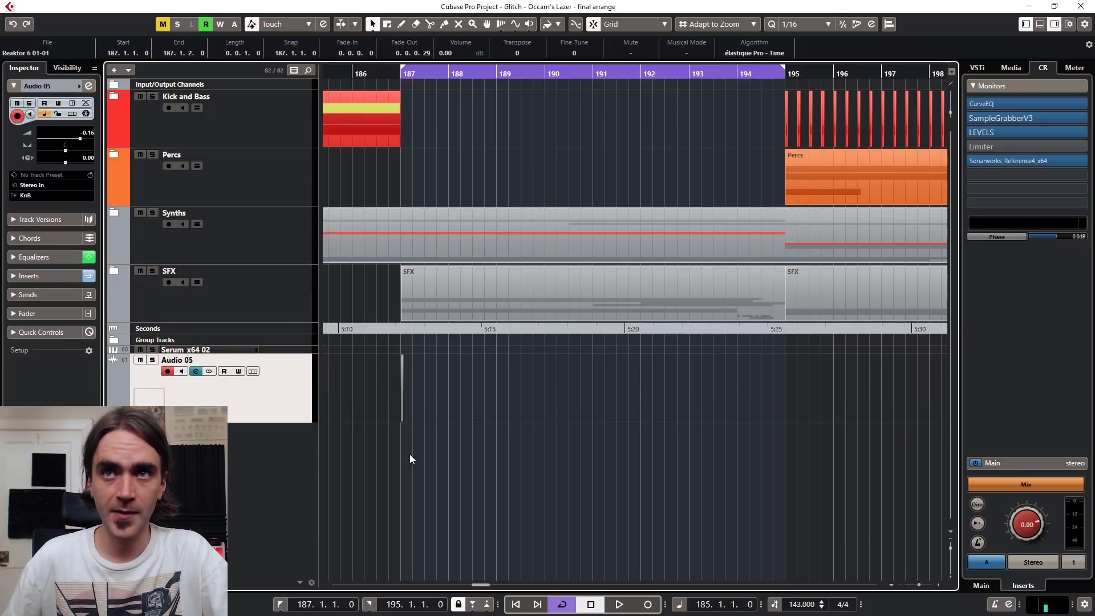
Render the copied kick event at bar 187 in place with the current settings.
scroll(401, 447, "up", 7)
scroll(398, 445, "left", 3)
left_click(501, 445)
left_click(564, 397)
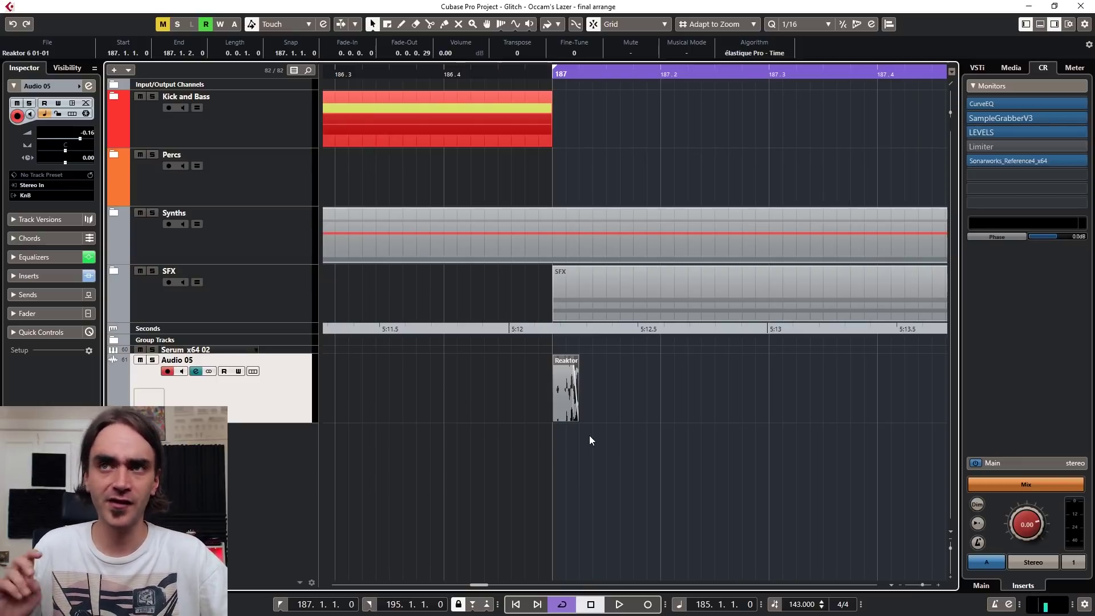
right_click(558, 396)
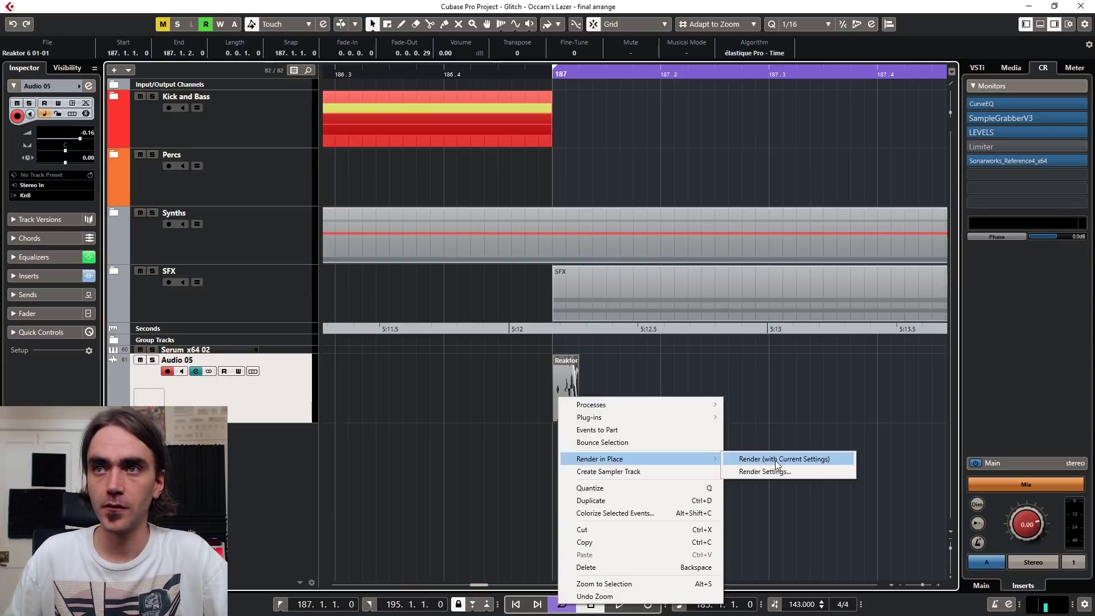
left_click(775, 459)
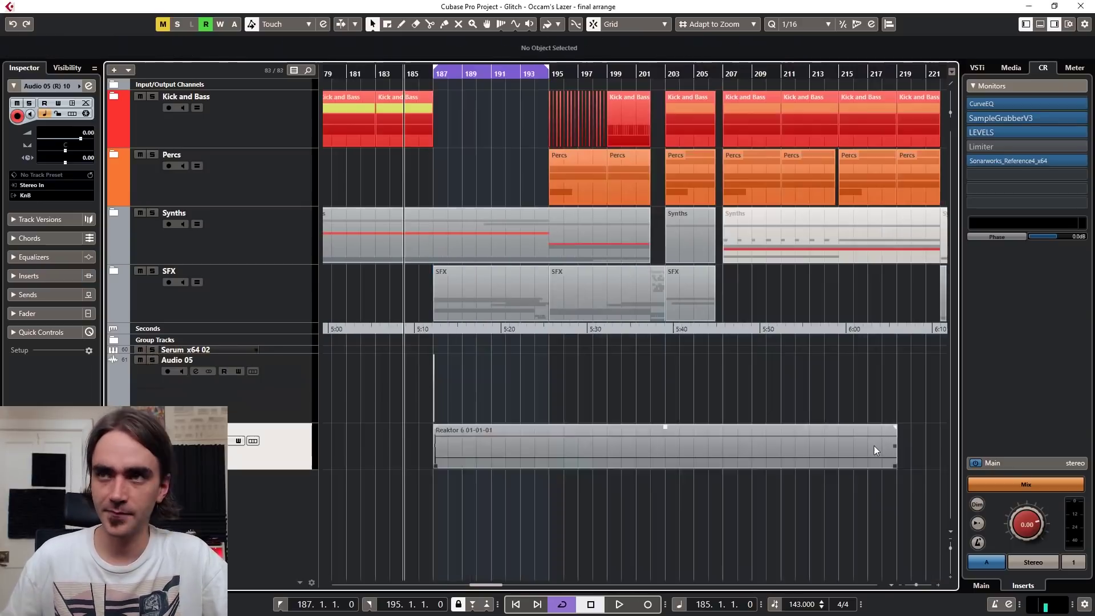
Trim the end of the rendered kick event to a length of 0.0.1.30.
left_click(874, 447)
left_click_drag(898, 469, 449, 474)
scroll(439, 469, "up", 5)
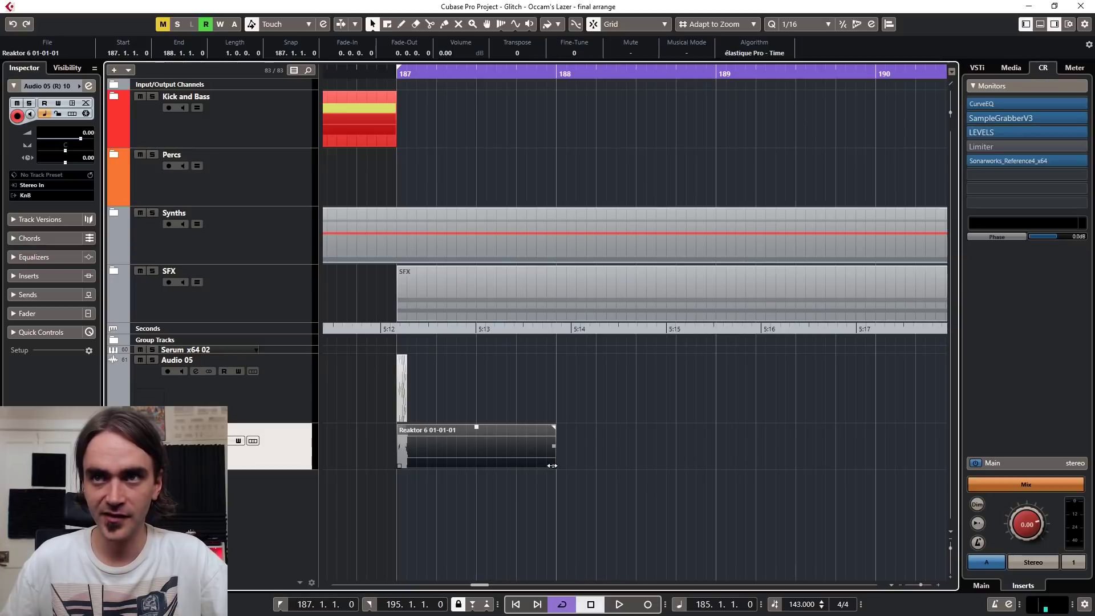
left_click_drag(552, 466, 409, 467)
Remove the original Audio 05 track, keeping the rendered kick track.
right_click(275, 392)
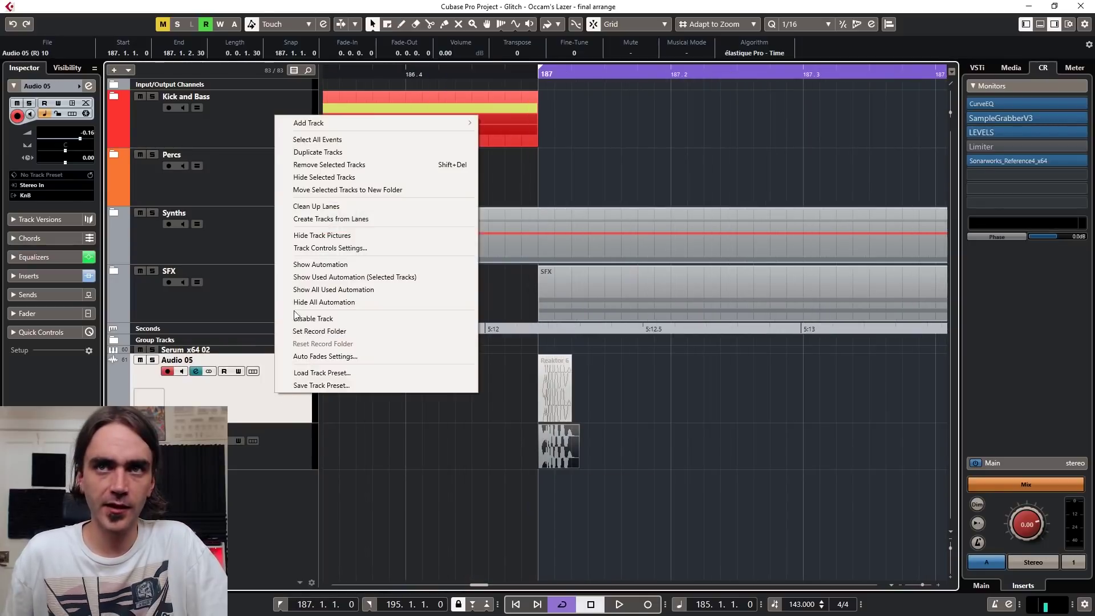
left_click(313, 163)
left_click(537, 342)
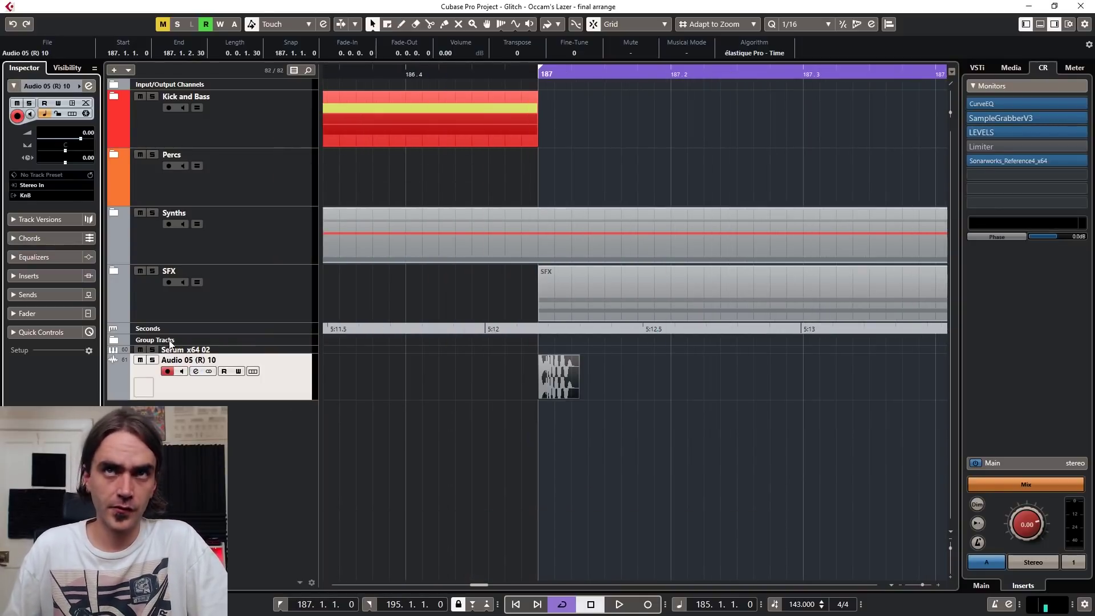
Open the rendered kick track's channel settings and insert the REVerence reverb in slot 2.
left_click(89, 86)
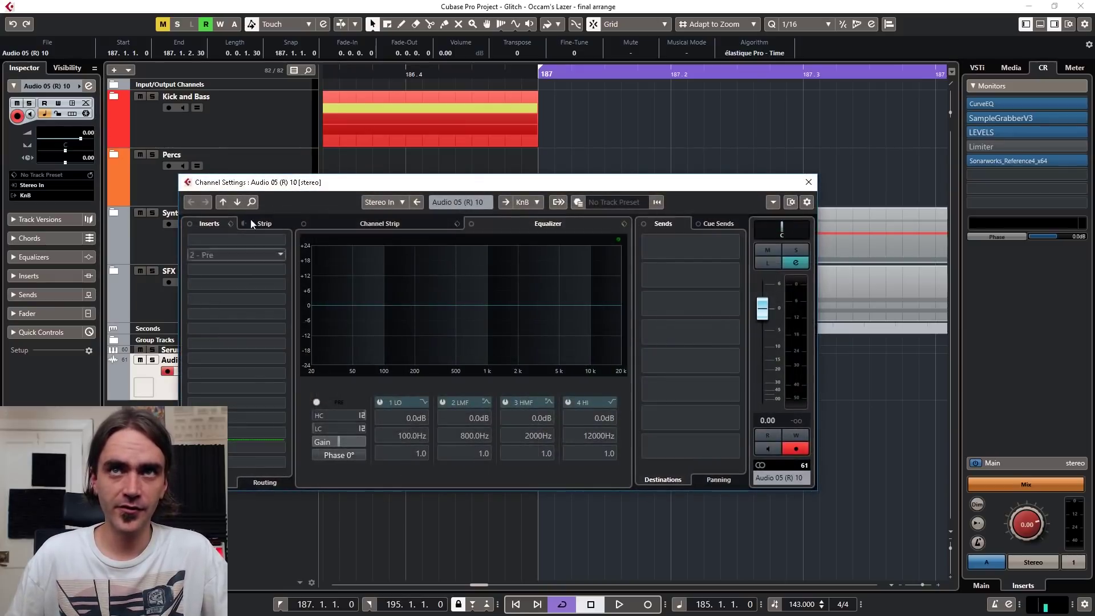
left_click(409, 246)
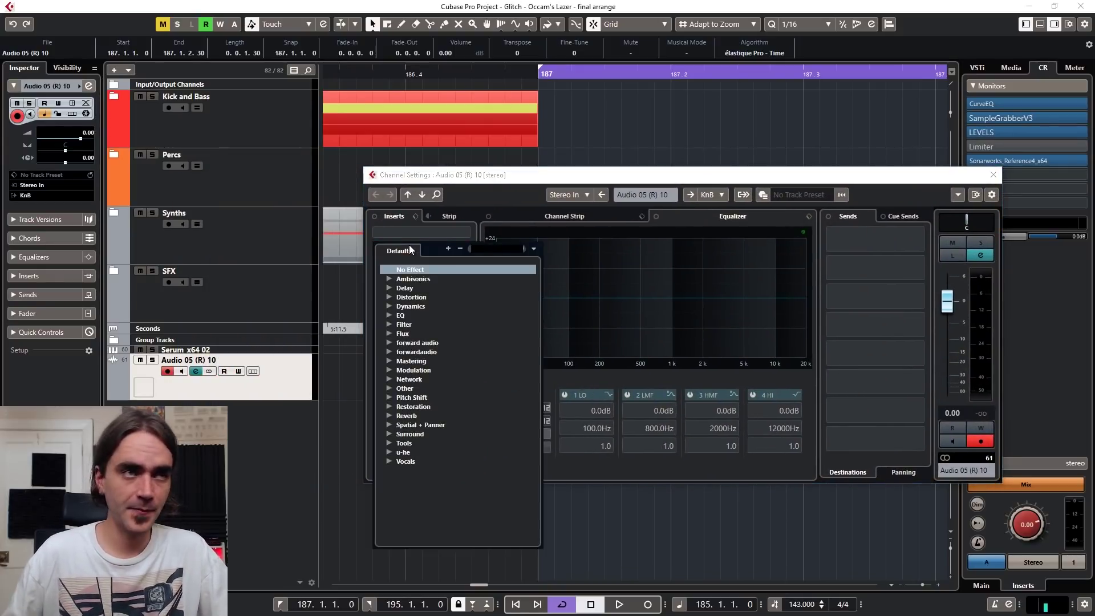
type("re")
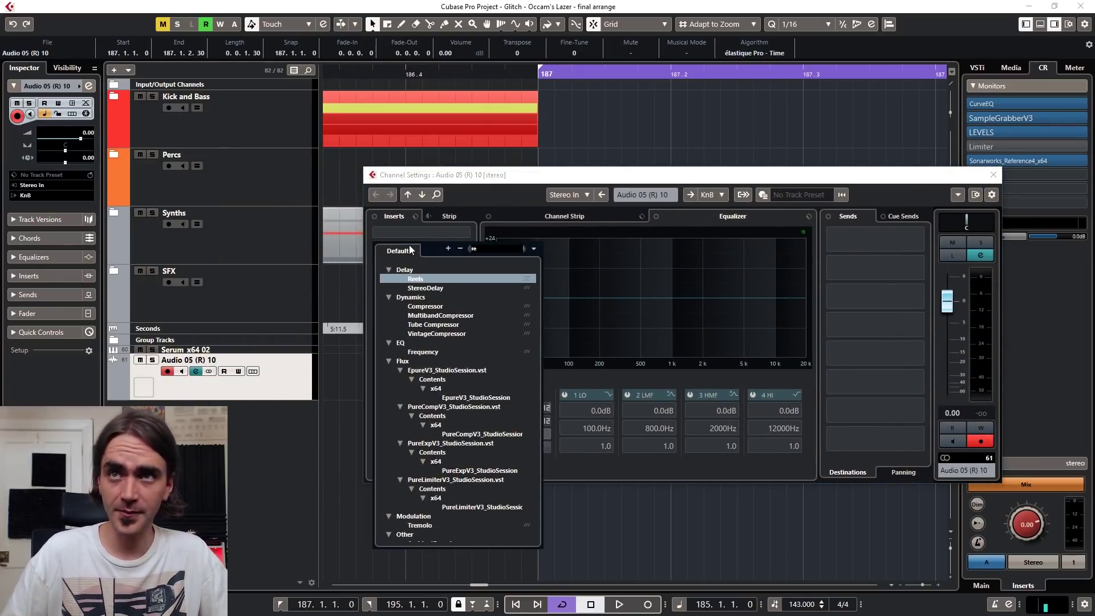
type("ver")
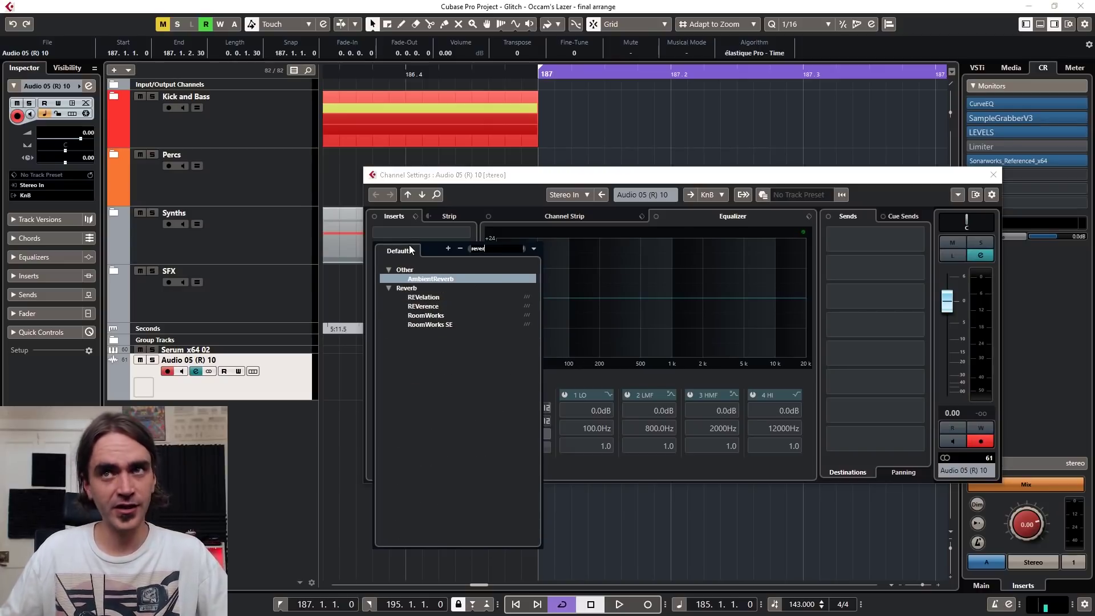
left_click(423, 306)
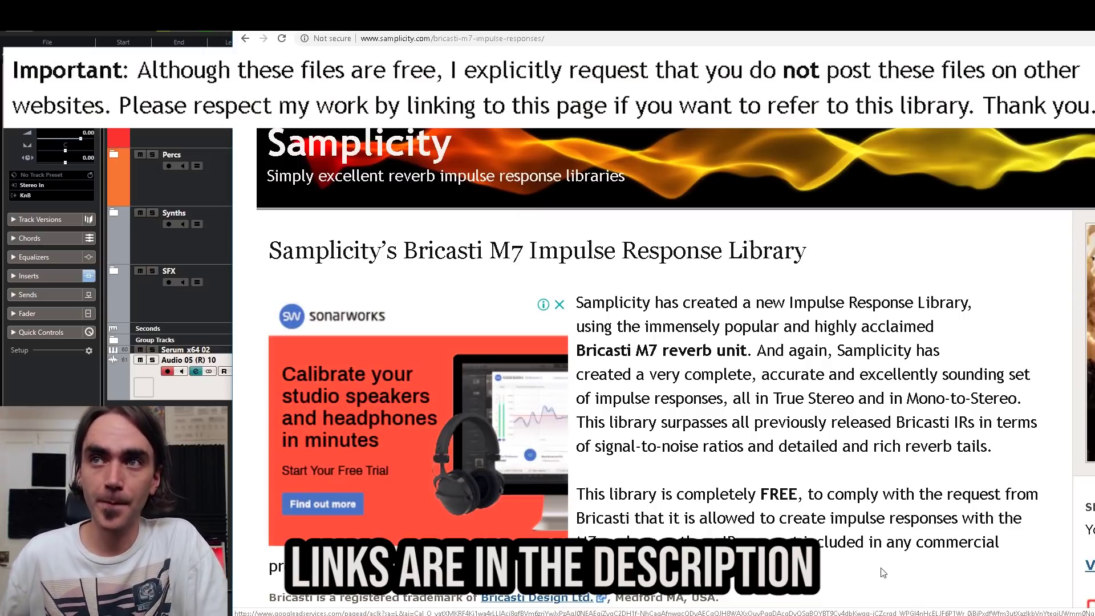
Switch to the browser and review the download formats on Samplicity's Bricasti M7 Impulse Response Library page.
scroll(529, 432, "down", 8)
scroll(846, 386, "down", 5)
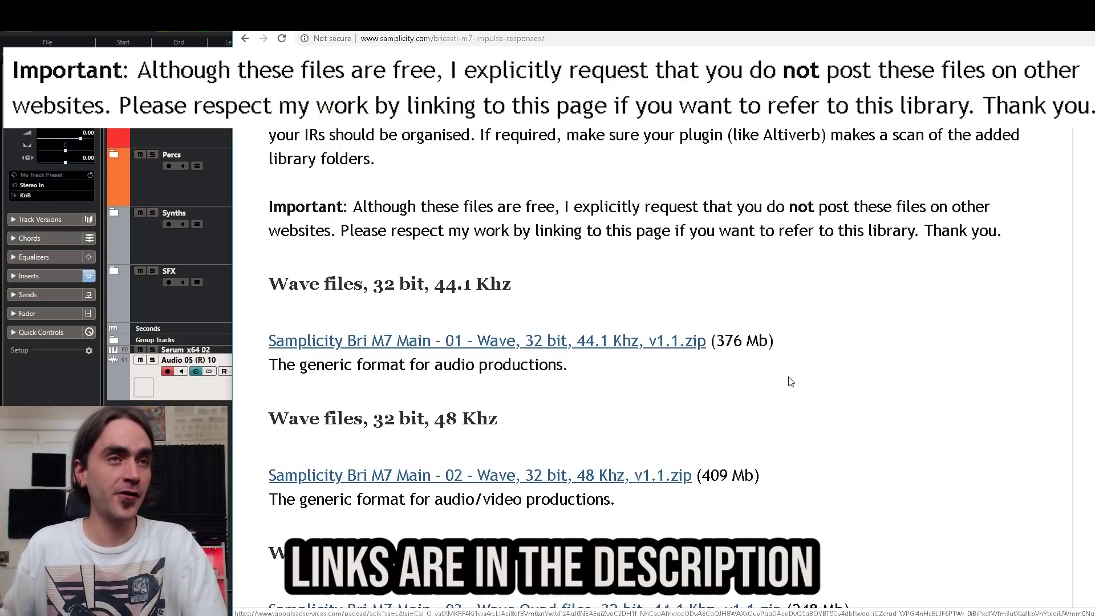
scroll(791, 381, "down", 3)
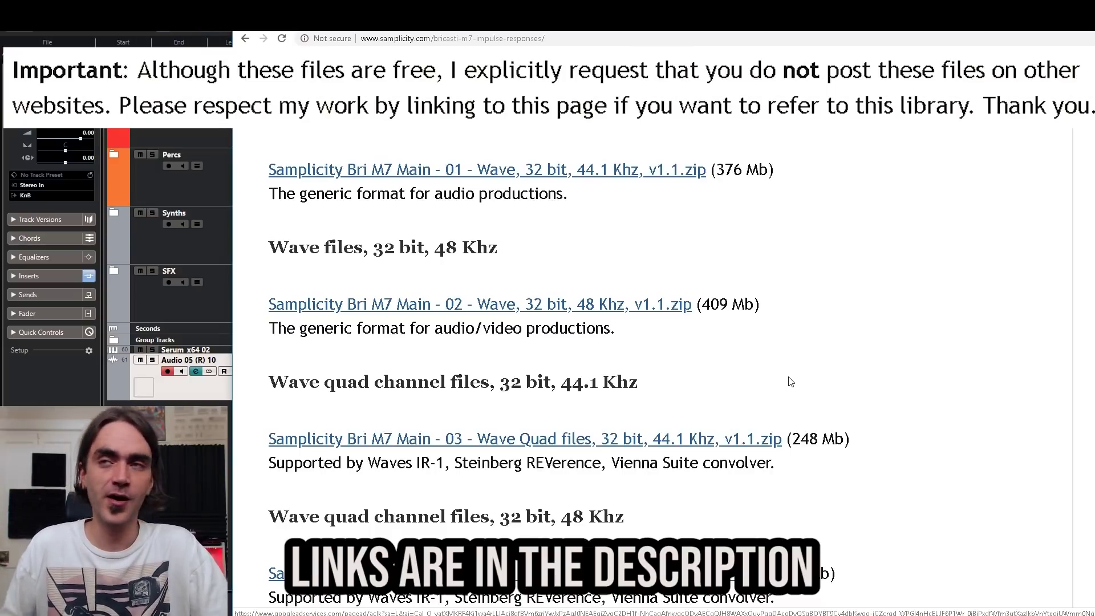
scroll(765, 367, "down", 6)
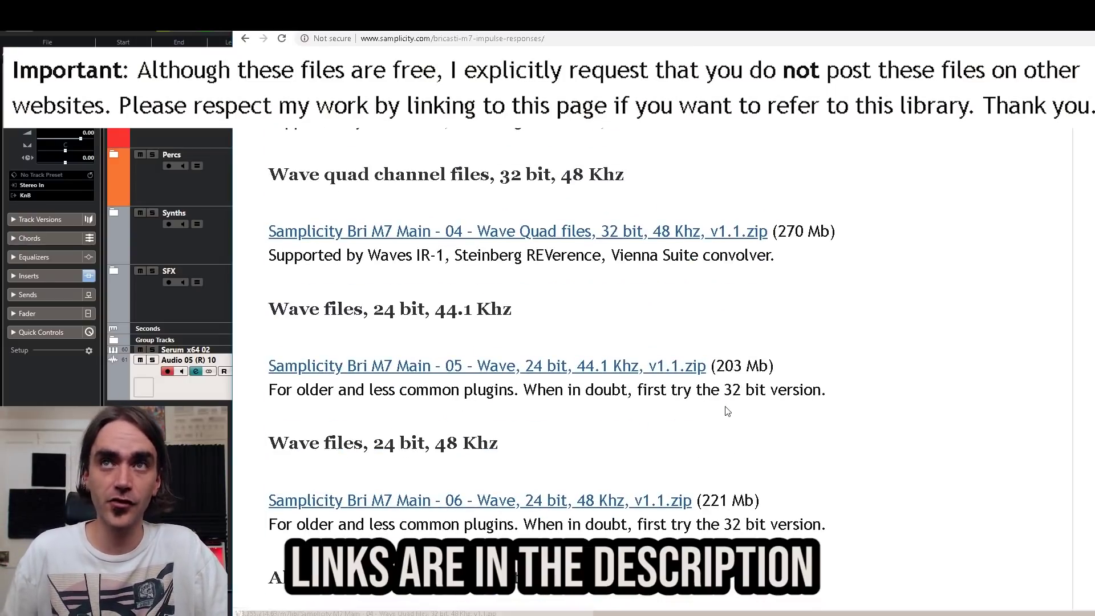
scroll(918, 268, "down", 5)
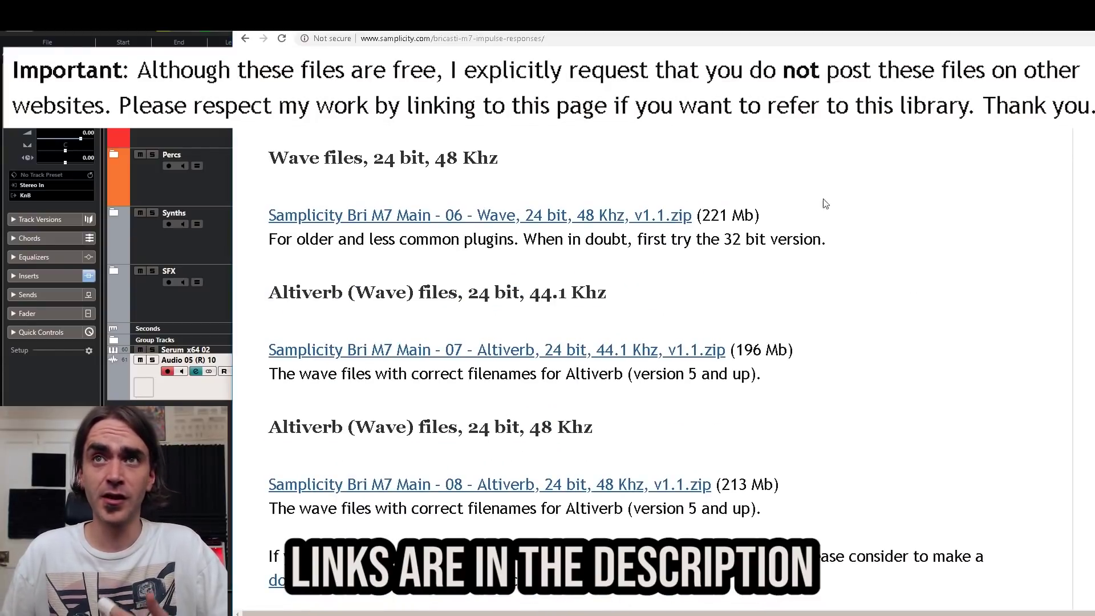
scroll(743, 214, "down", 6)
scroll(745, 219, "up", 12)
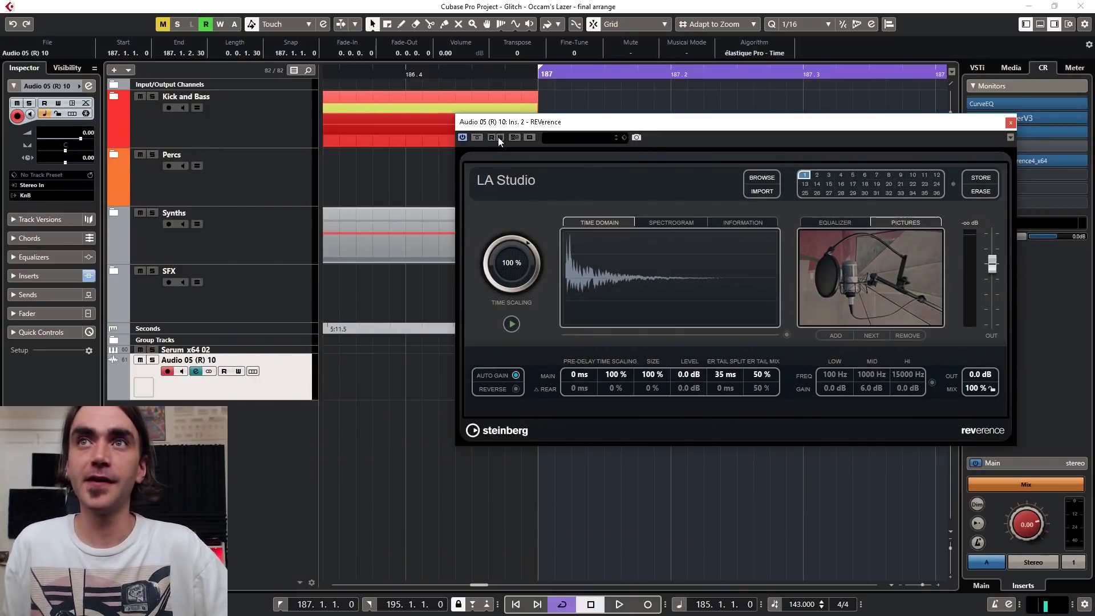
Open REVerence's impulse response import, enlarge the file dialog, and browse the Samplicity M7 Main 24-bit, 44.1 kHz folders.
left_click_drag(520, 126, 415, 126)
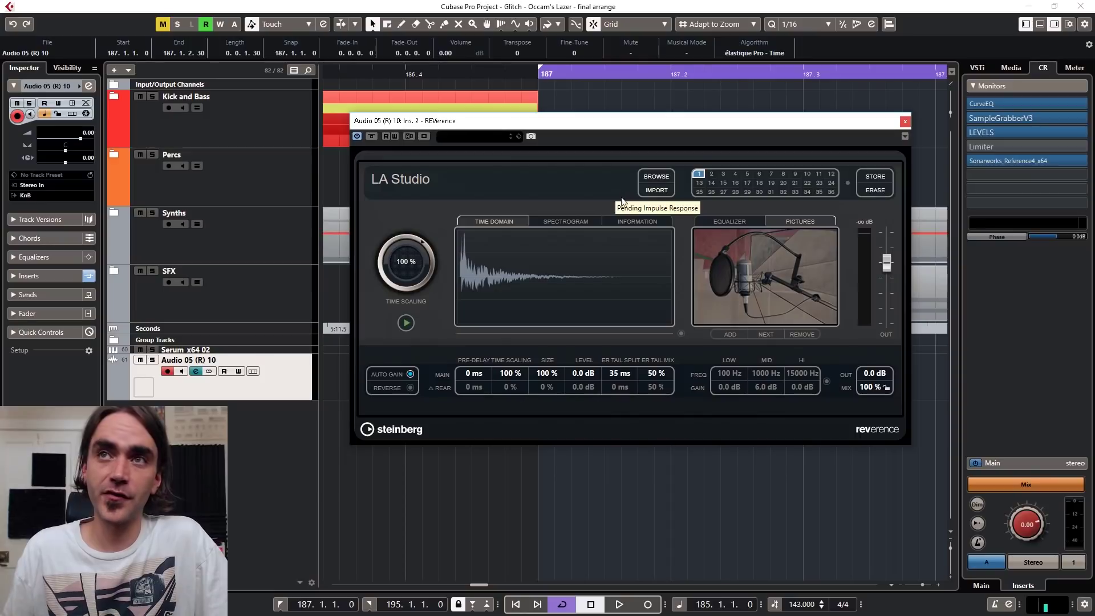
left_click(655, 192)
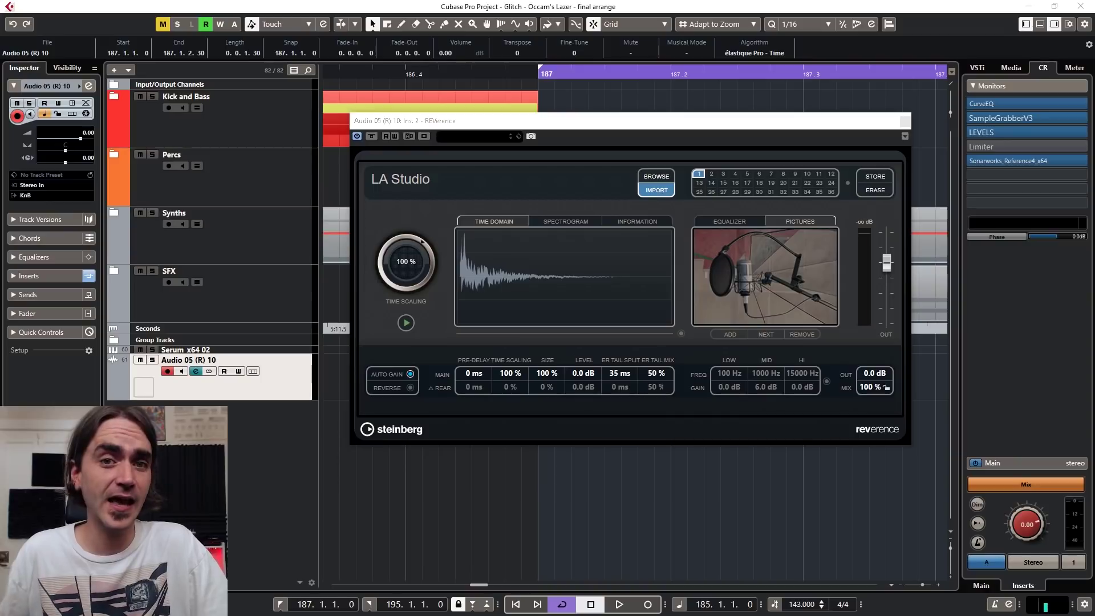
left_click(655, 190)
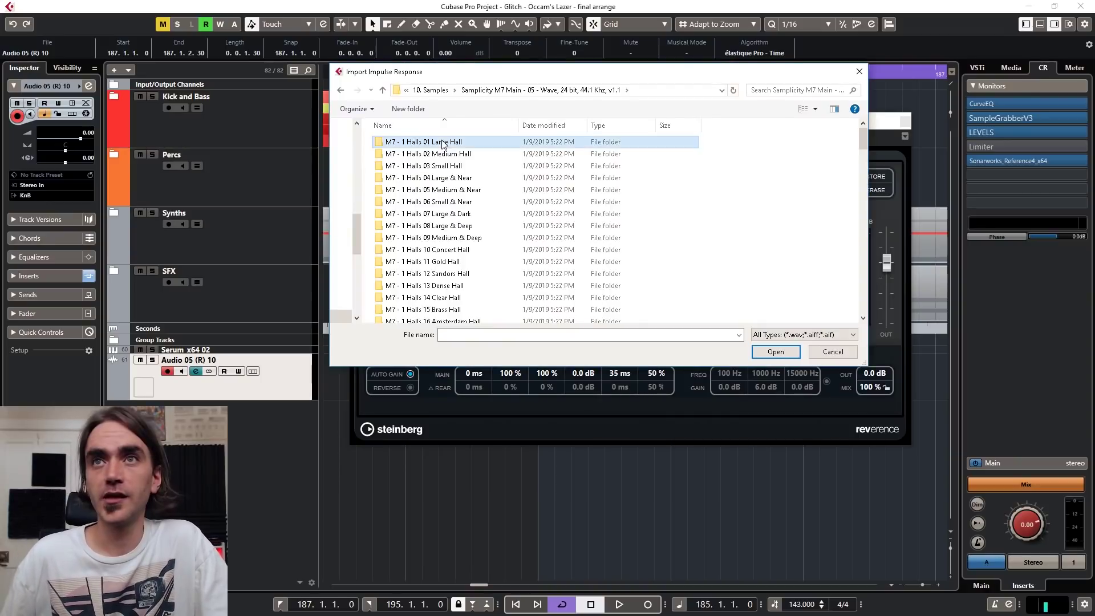
scroll(685, 200, "down", 10)
scroll(704, 205, "down", 6)
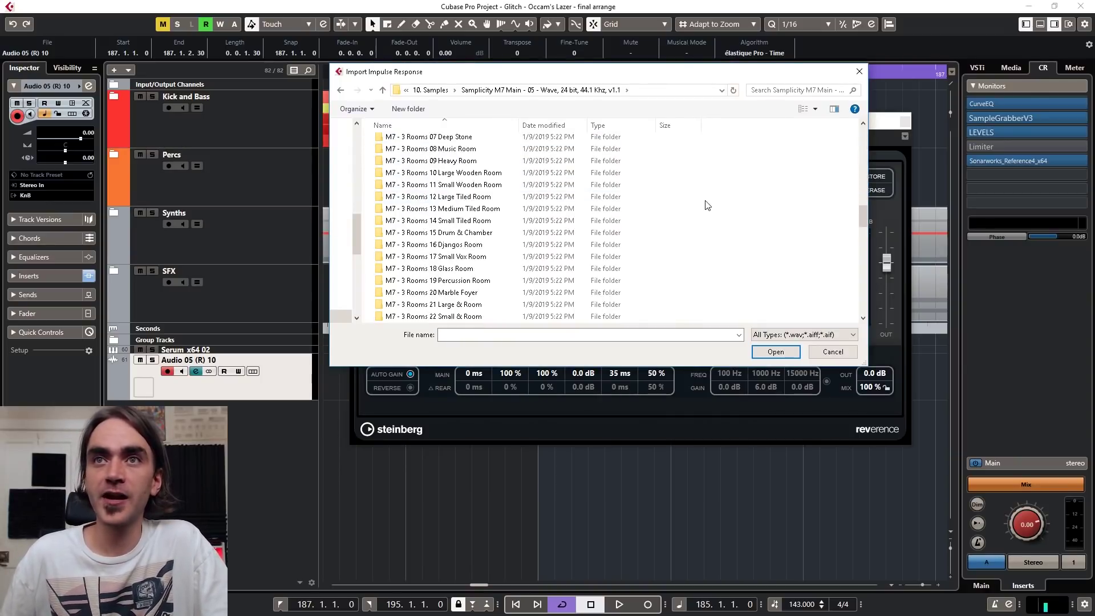
left_click_drag(865, 357, 912, 486)
scroll(447, 311, "down", 5)
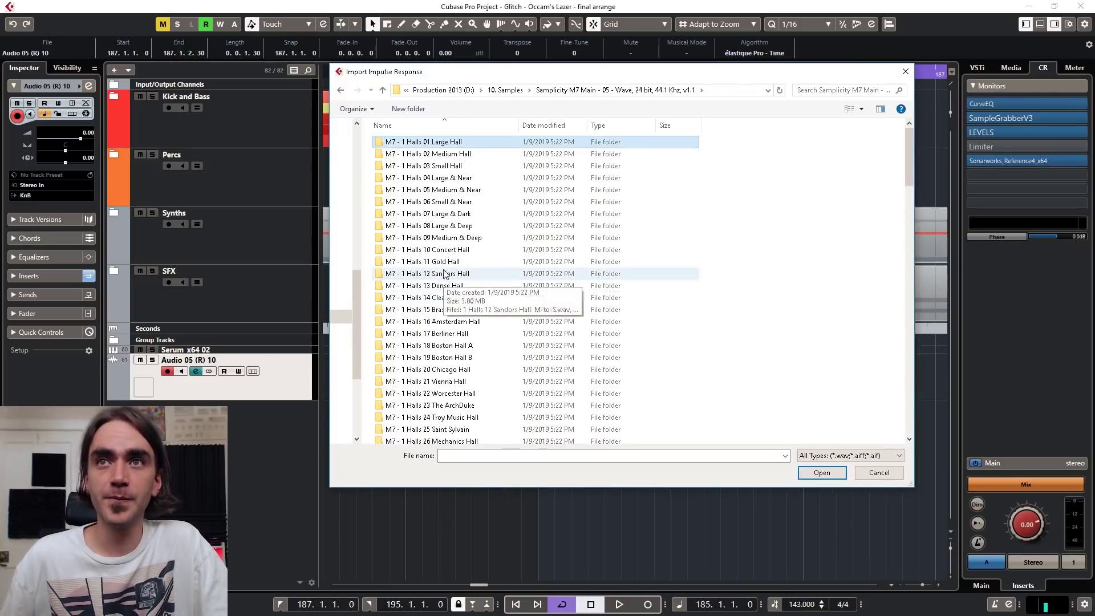
scroll(461, 321, "down", 17)
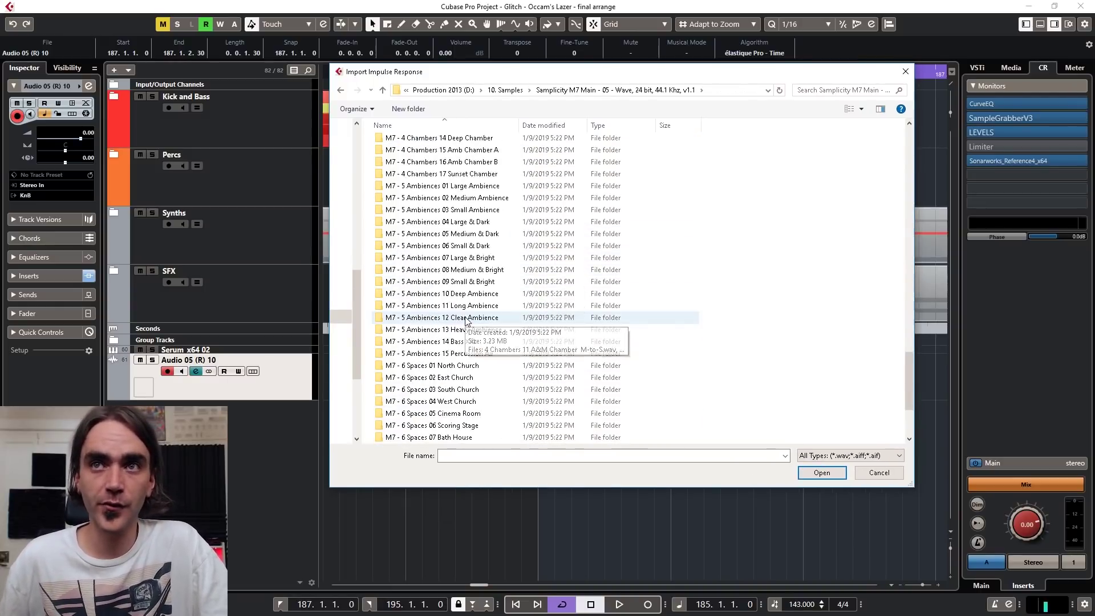
Choose among the Ambiences and Spaces folders and open "M7 - 6 Spaces 04 West Church".
left_click(443, 222)
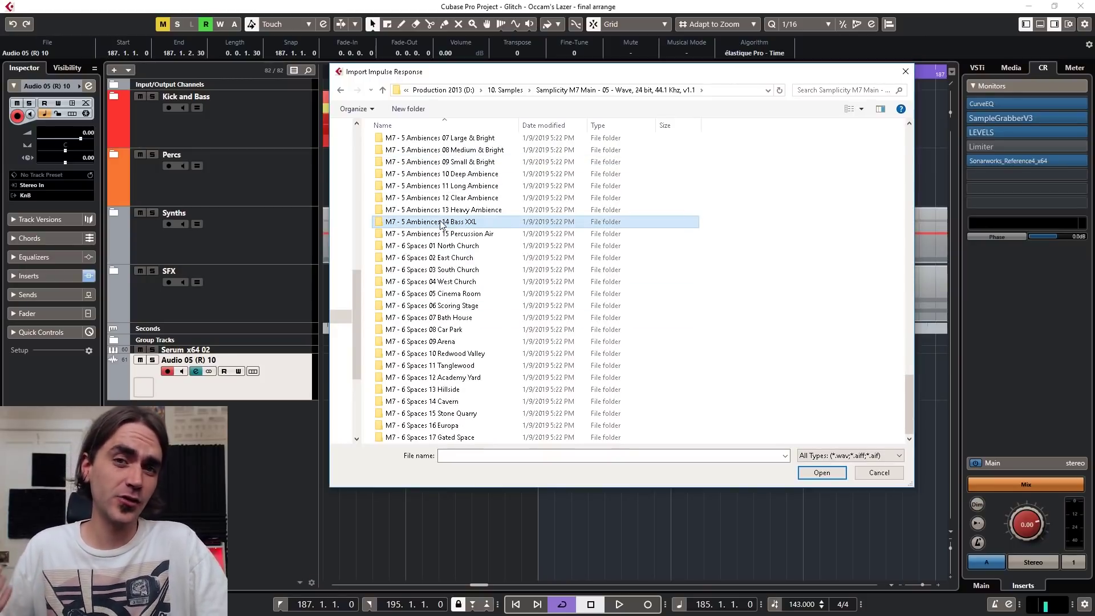
left_click(439, 353)
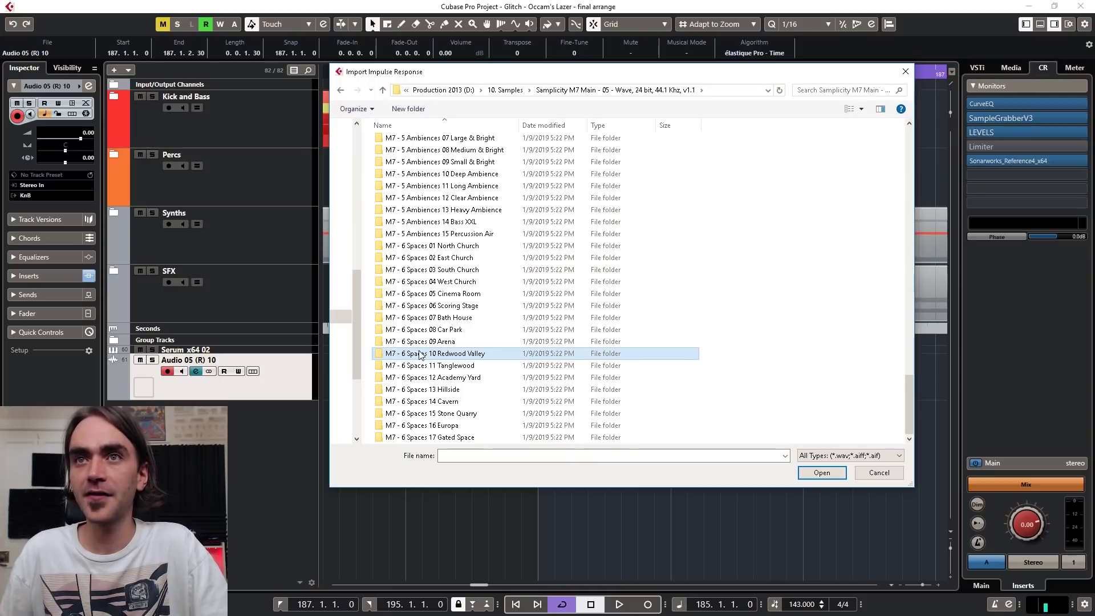
left_click(466, 377)
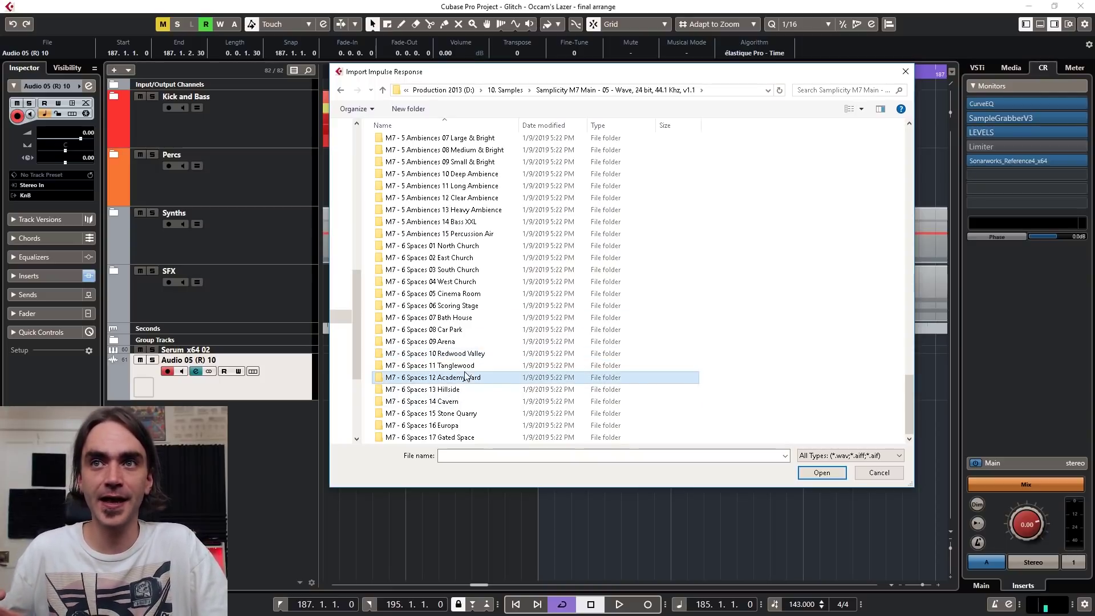
left_click(477, 282)
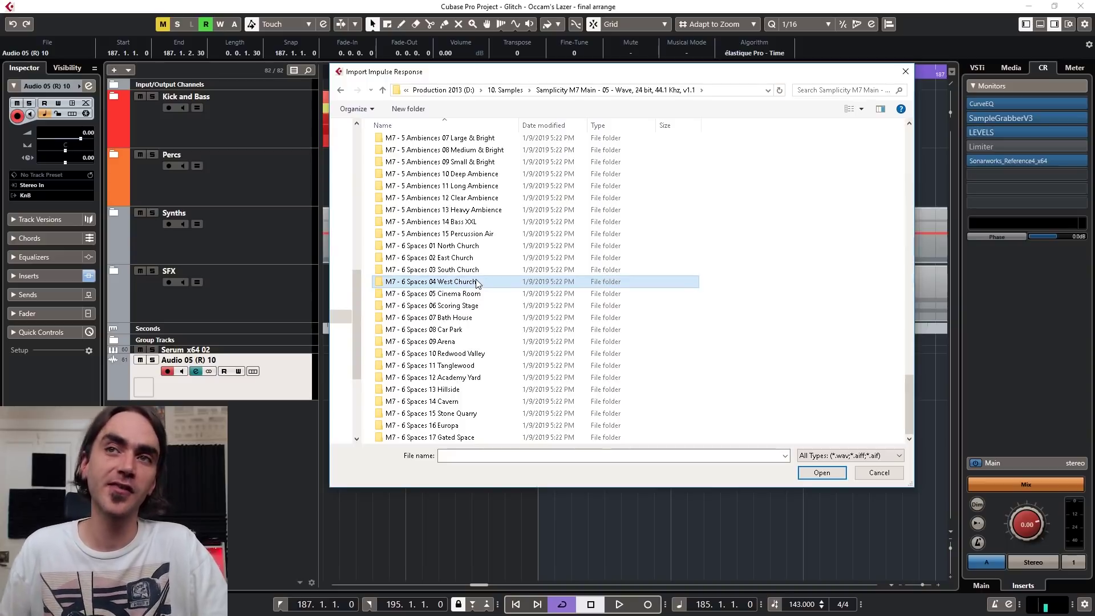
double_click(477, 282)
Load "6 Spaces 04 West Church L.wav" from the folder as REVerence's impulse response.
left_click(457, 153)
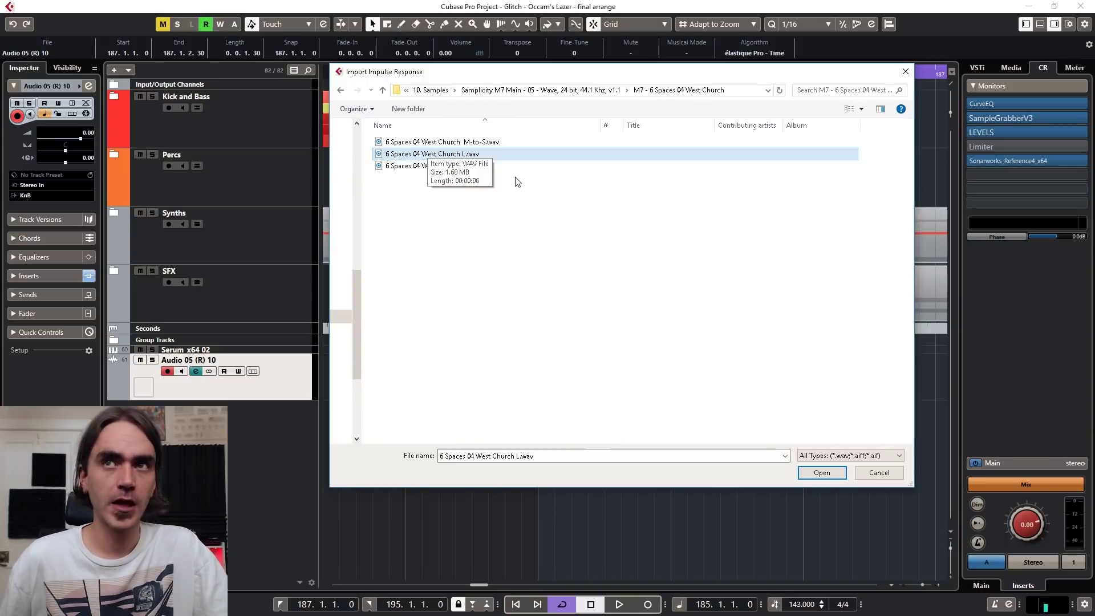
left_click(456, 141)
left_click(464, 153)
left_click(467, 166)
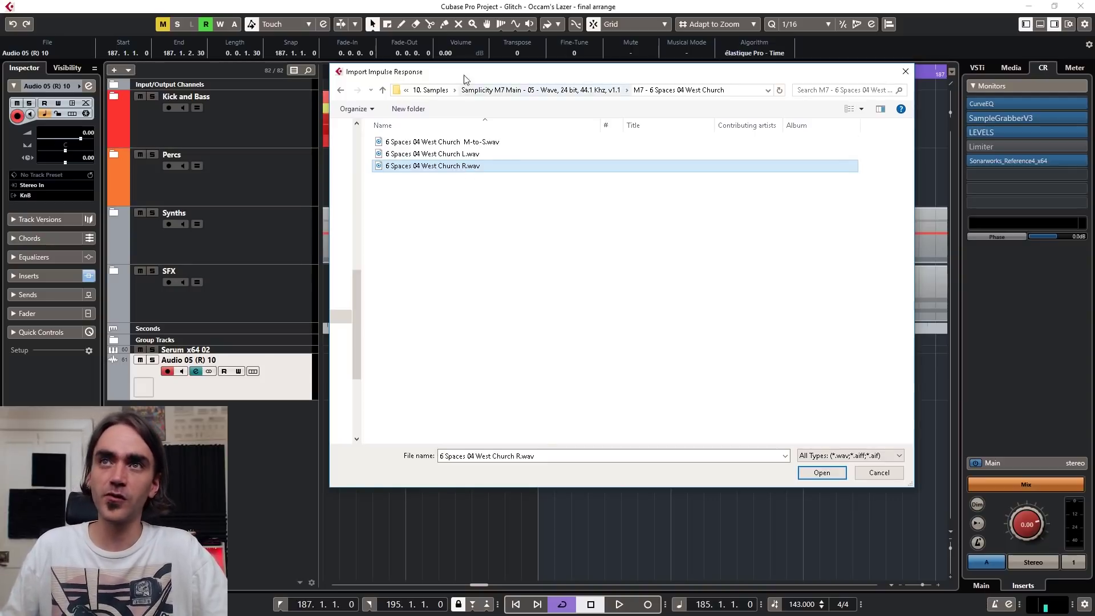
left_click_drag(464, 80, 387, 98)
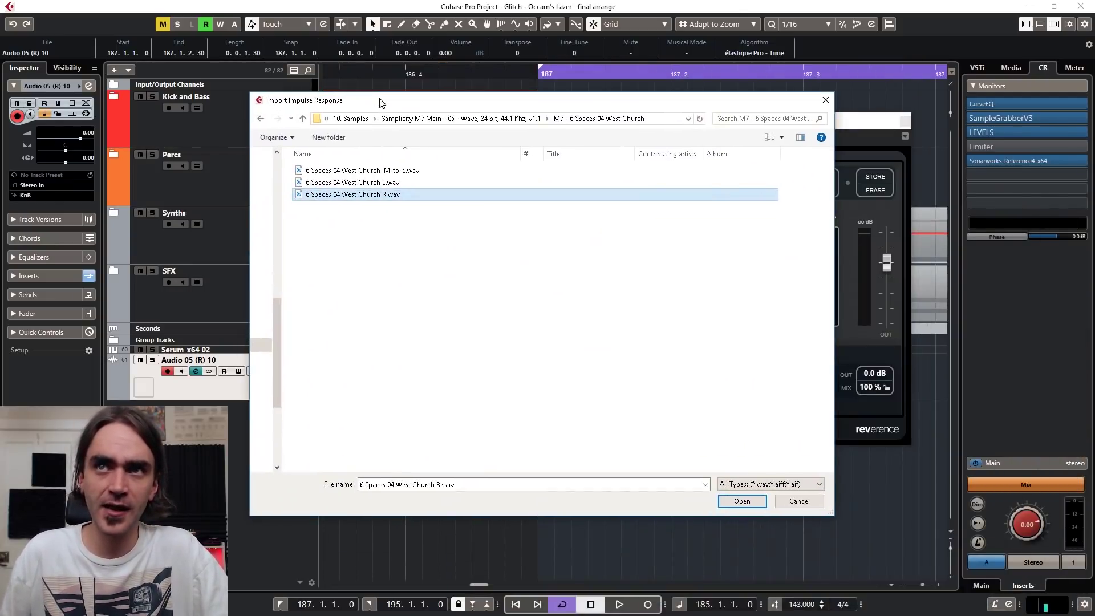
double_click(383, 185)
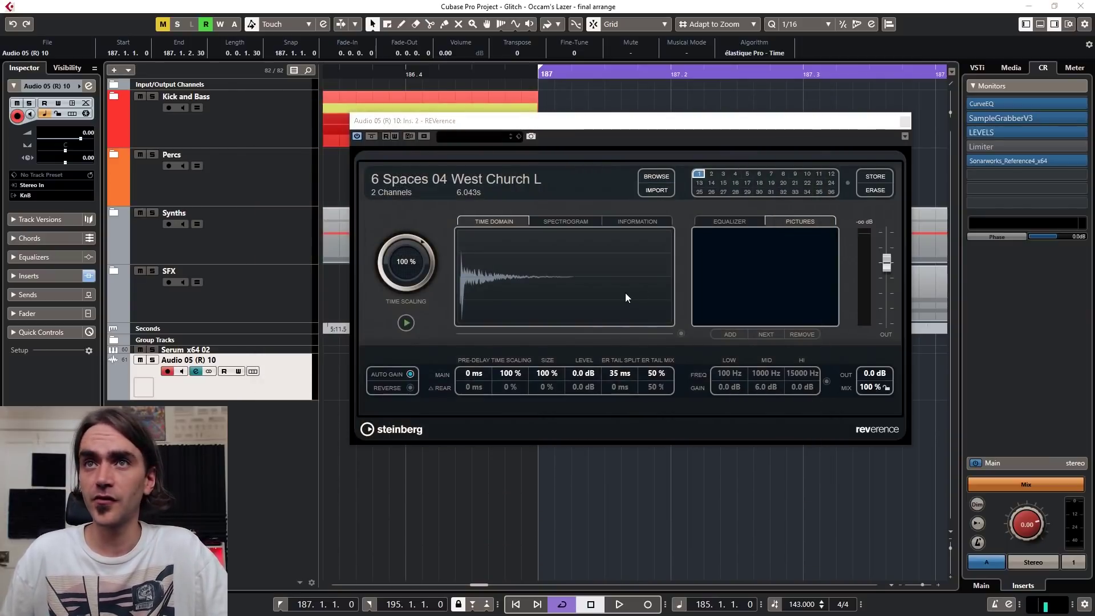
Set REVerence's mix to 30 %, solo the rendered kick track, and play the project from bar 187.
left_click(867, 391)
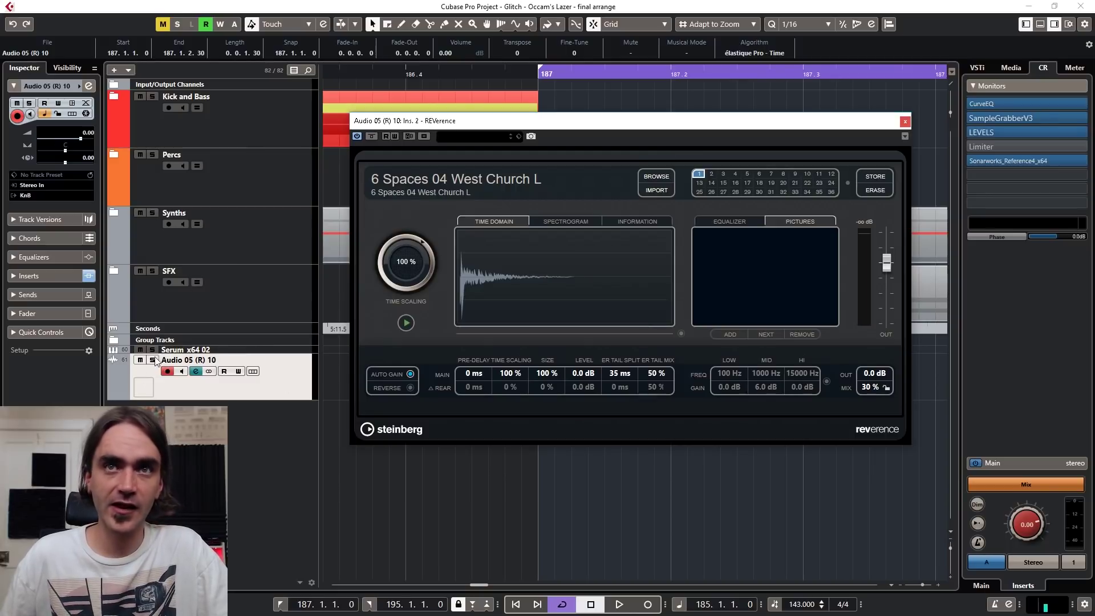
left_click(154, 359)
left_click(554, 491)
key("space")
scroll(804, 479, "down", 5)
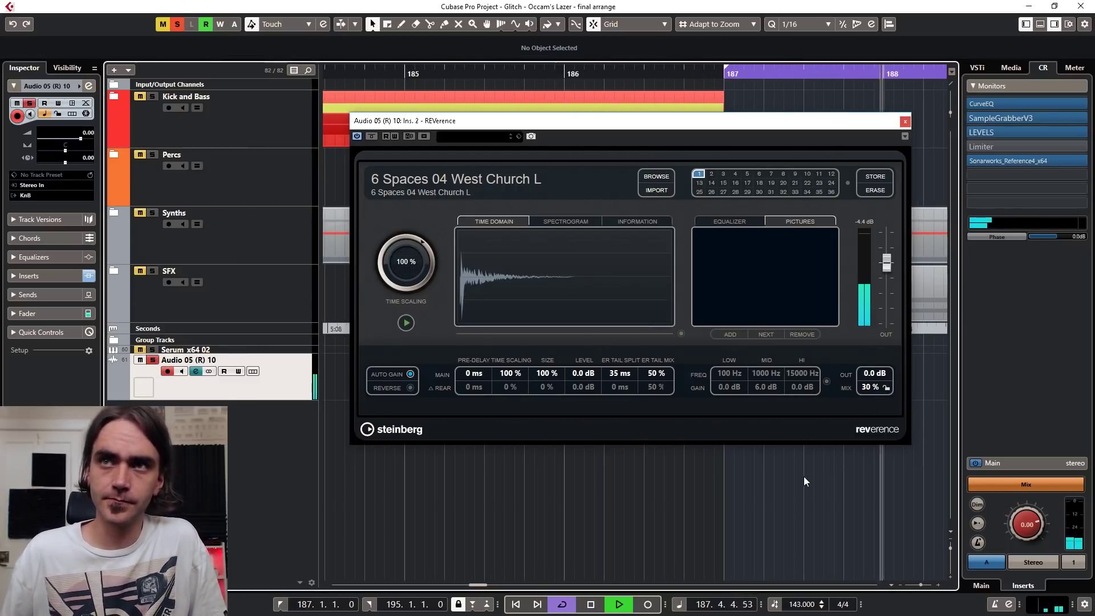
scroll(779, 478, "down", 3)
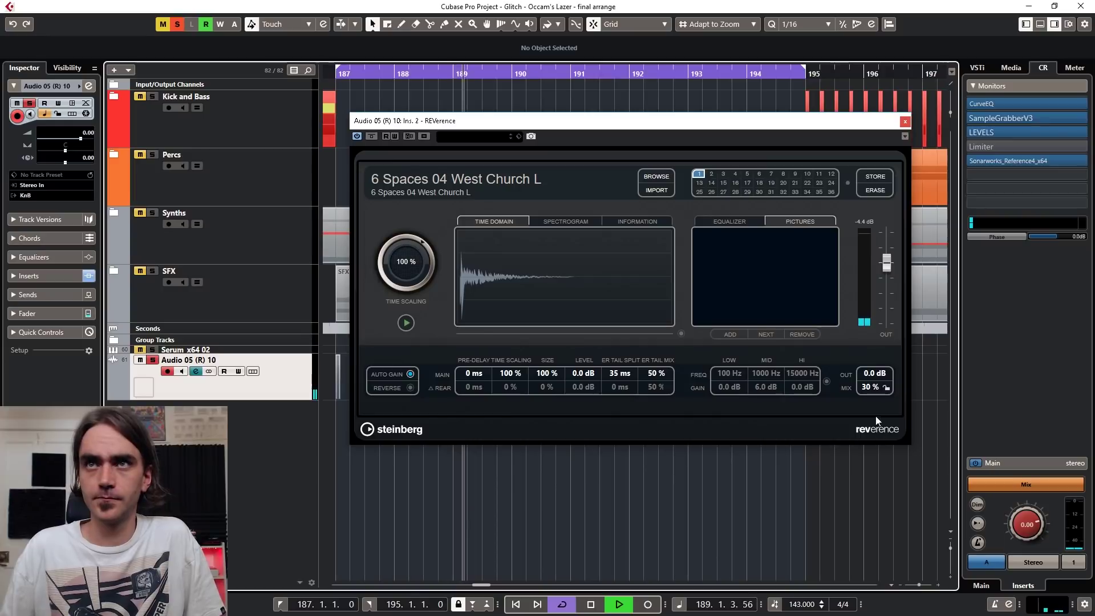
Raise REVerence's mix to 100 % during playback and restart the kick from bar 187.
scroll(870, 387, "up", 4)
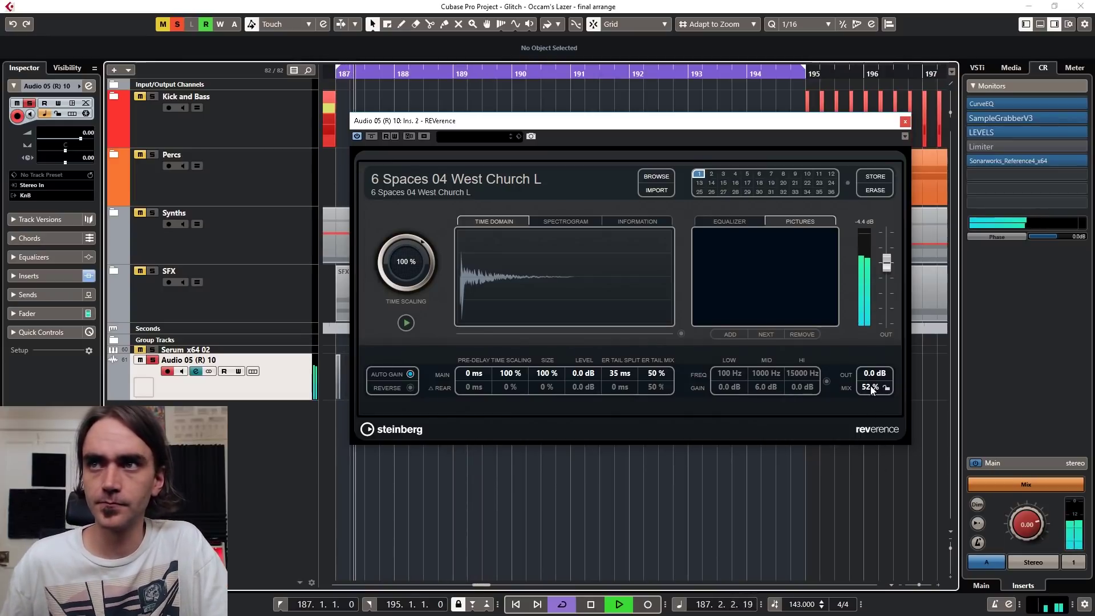
scroll(870, 386, "up", 3)
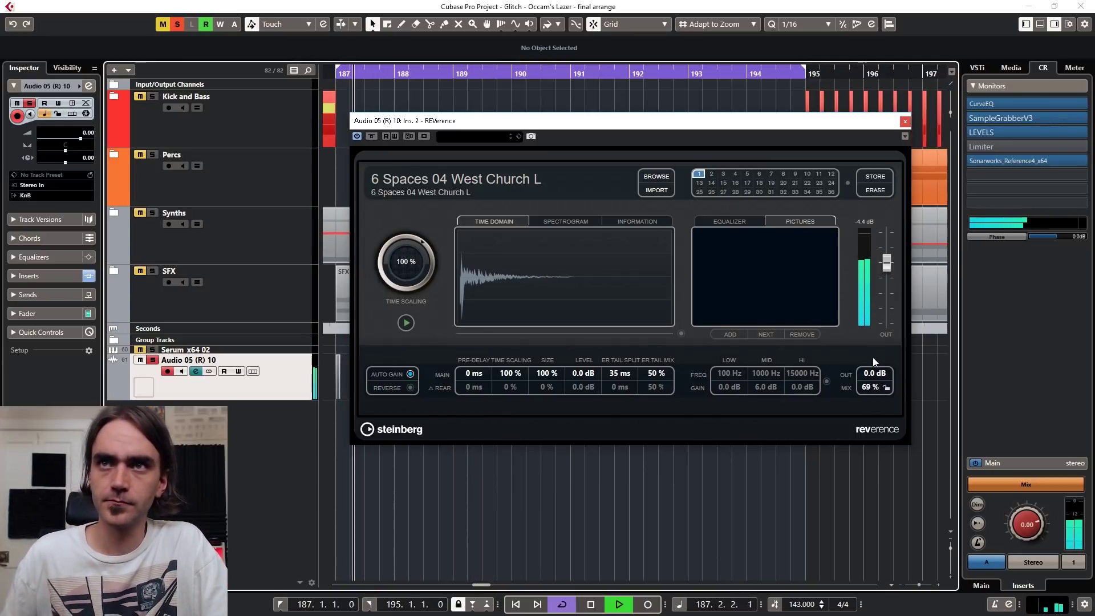
scroll(876, 388, "up", 3)
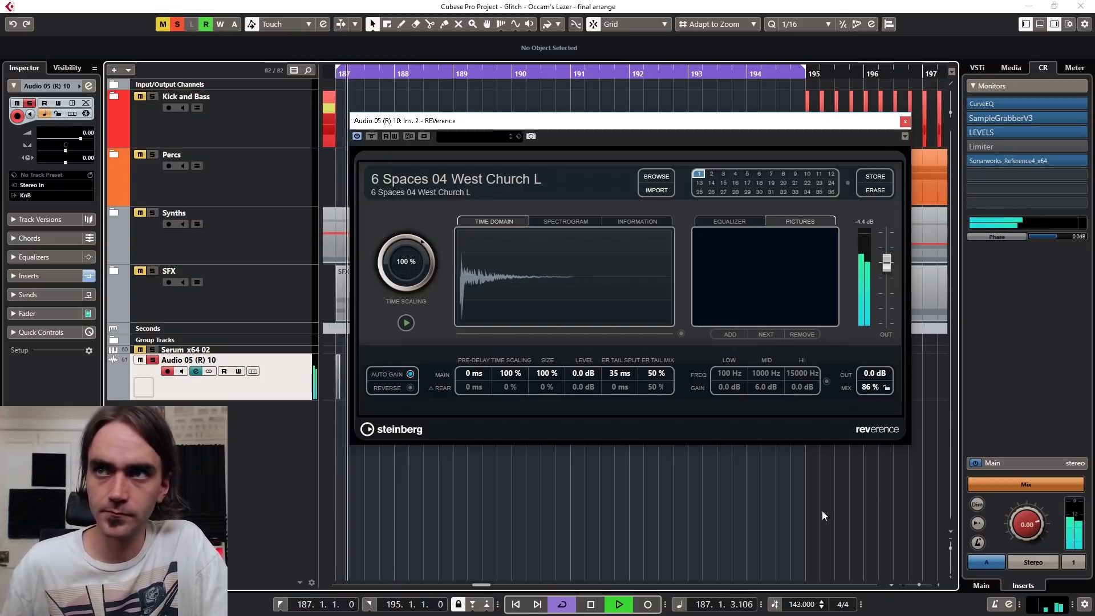
scroll(868, 392, "up", 3)
key("space")
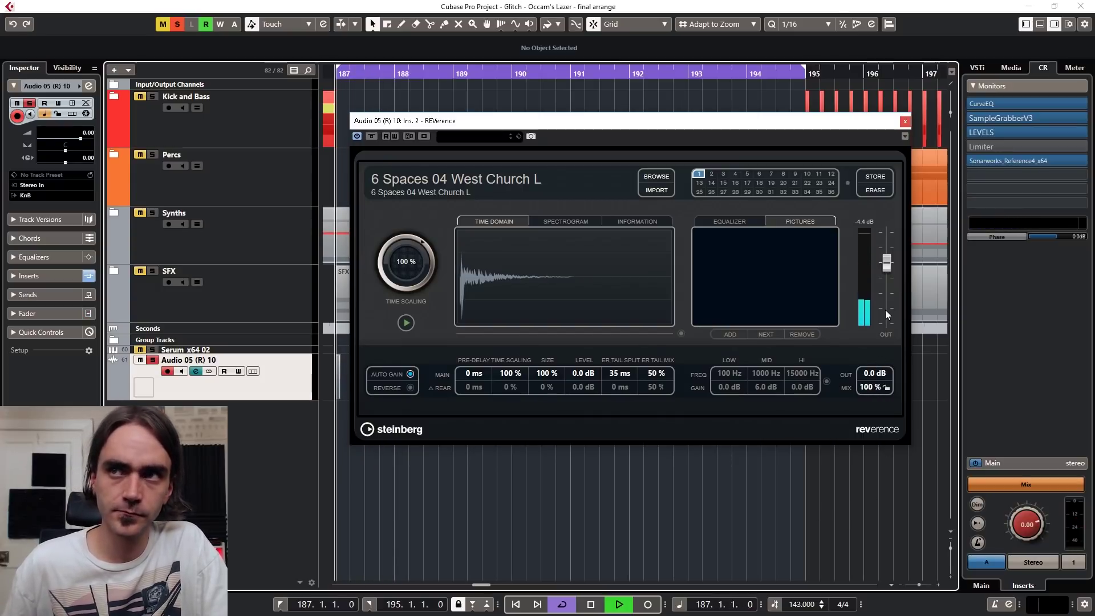
Replay the soloed kick several times from bar 187 to judge the fully wet reverb, and stop playback.
key("space")
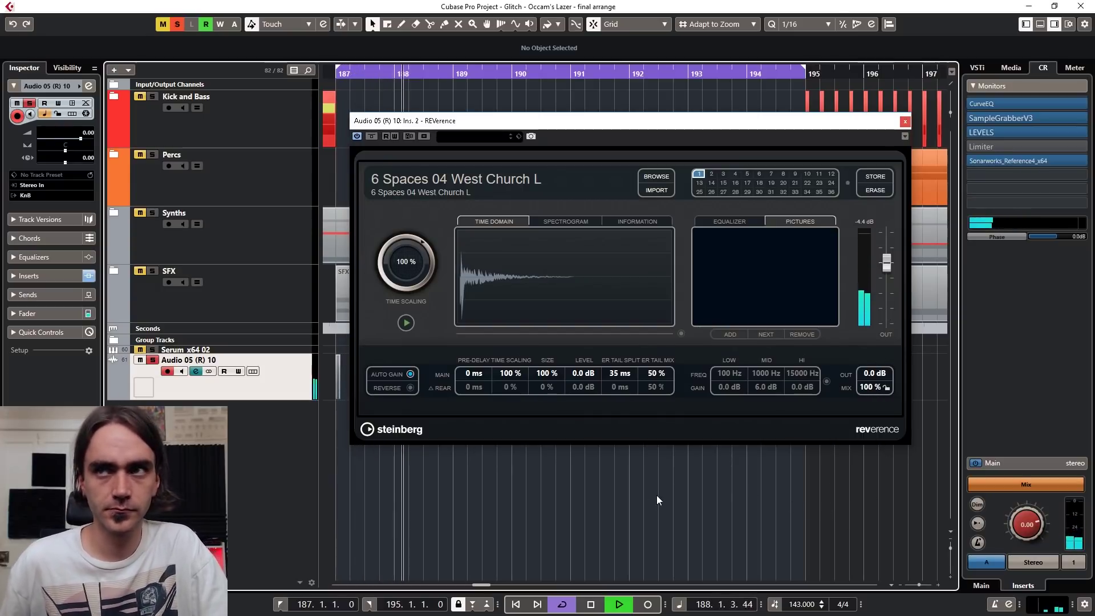
key("space")
key("space")
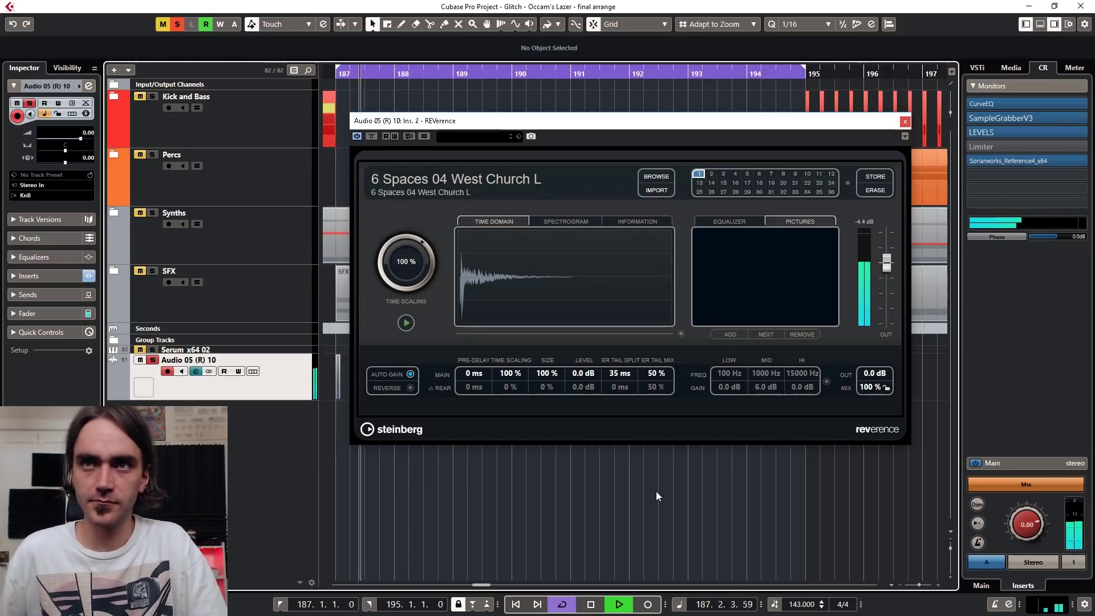
key("space")
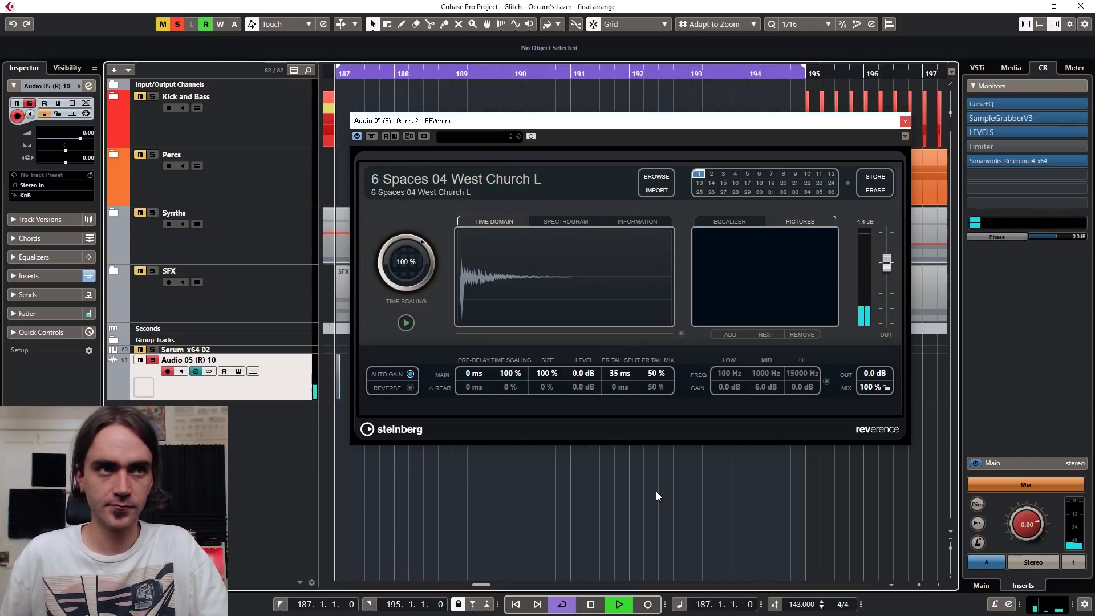
key("space")
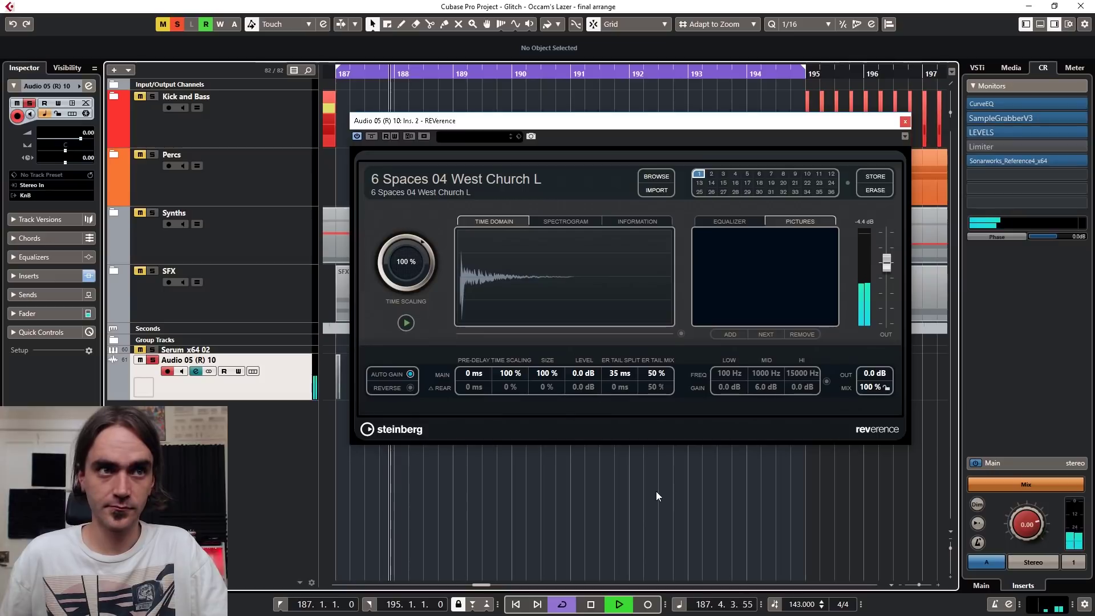
key("space")
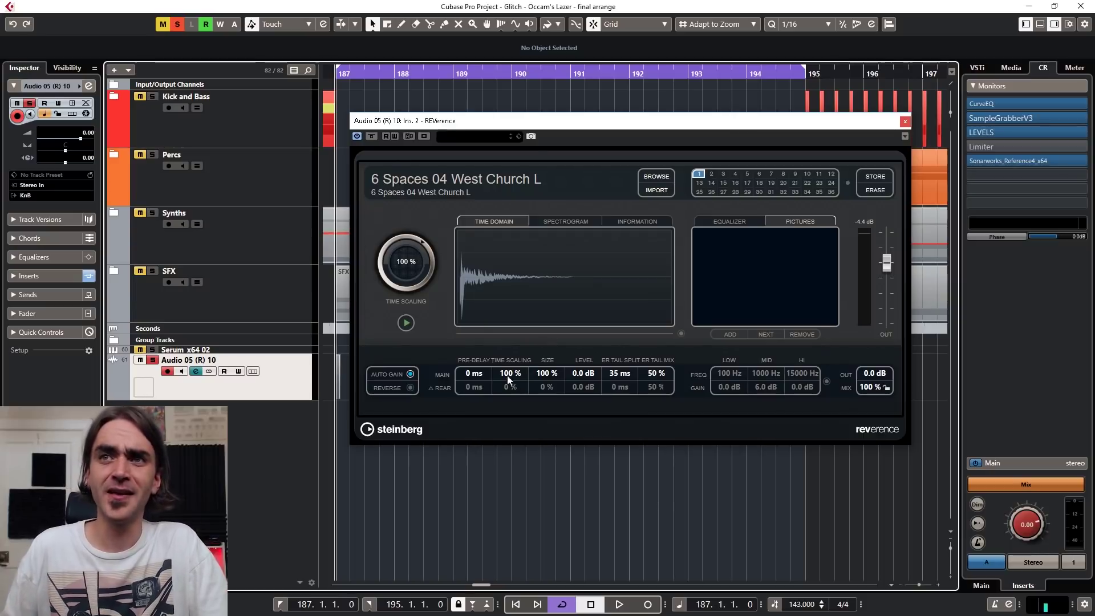
Try a longer reverb with time scaling at 141 % and size at 127 %, and play the kick.
left_click_drag(508, 377, 529, 271)
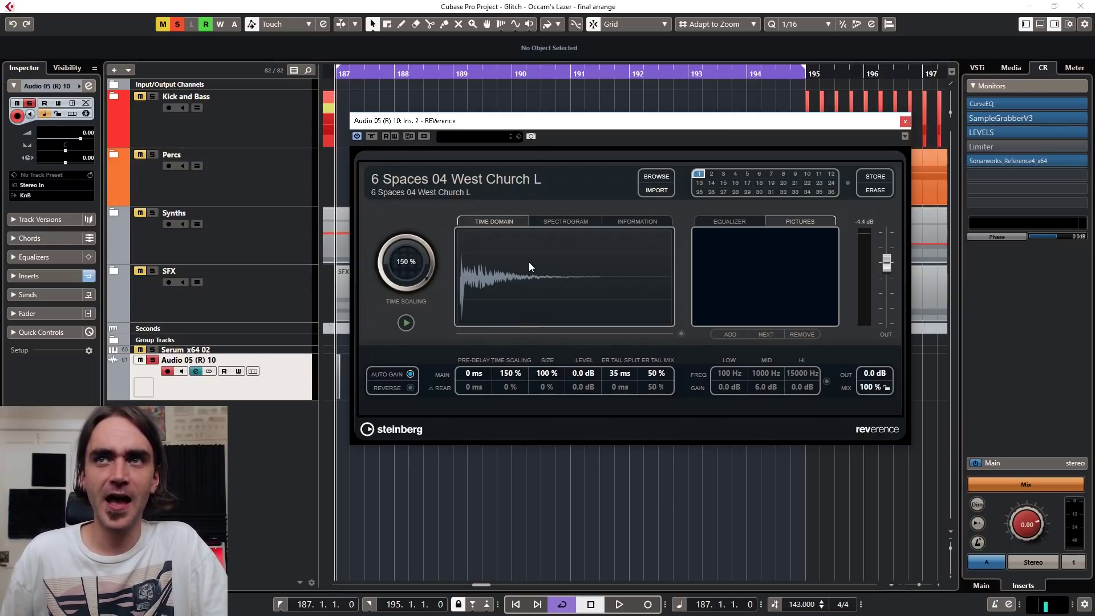
left_click_drag(539, 376, 573, 254)
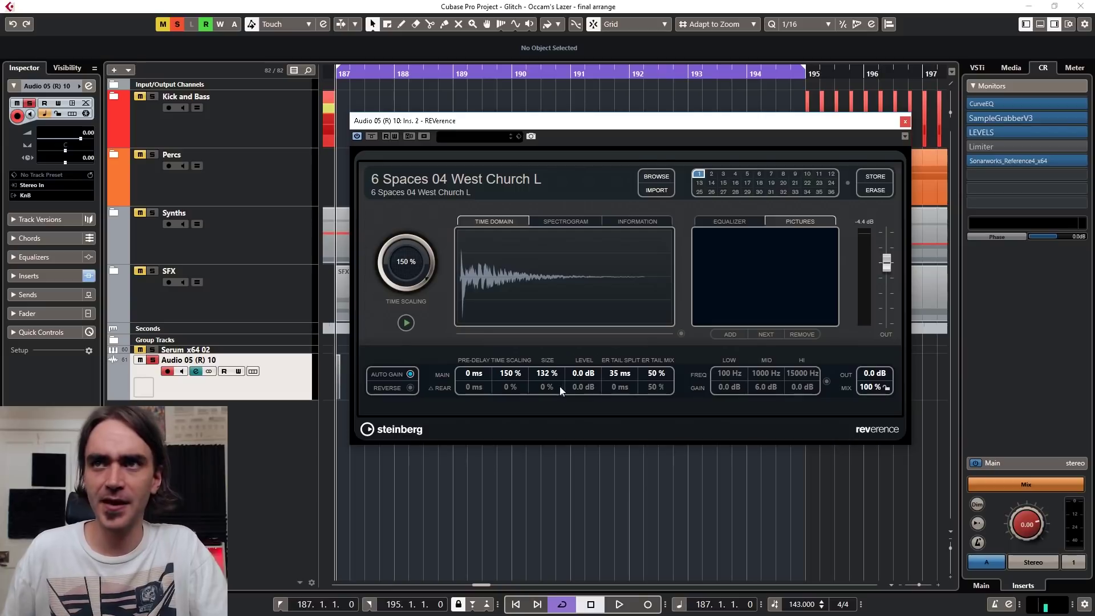
left_click_drag(508, 384, 508, 386)
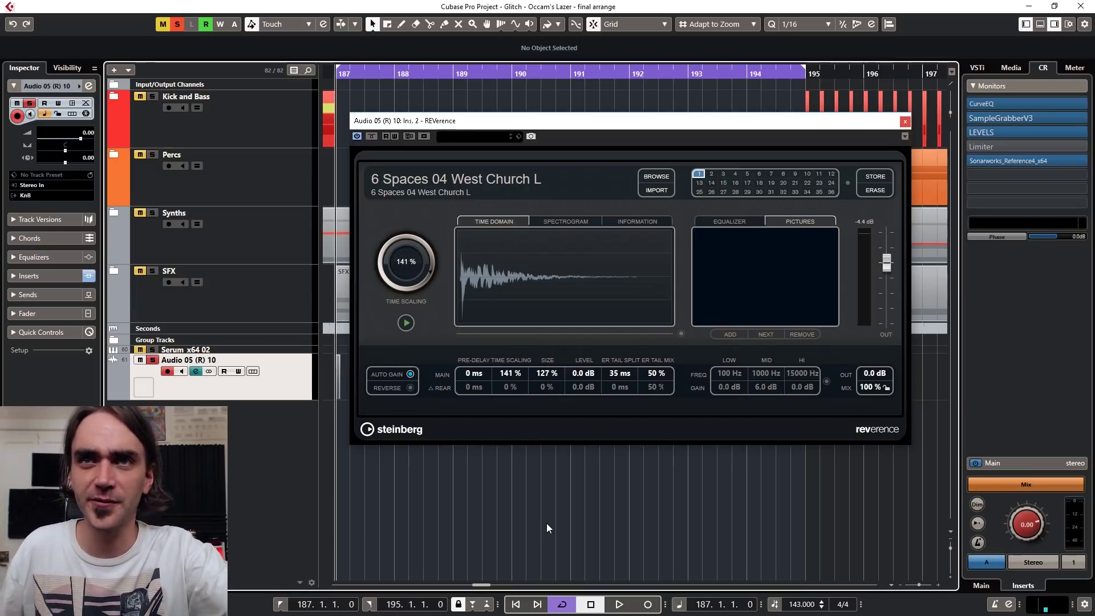
key("space")
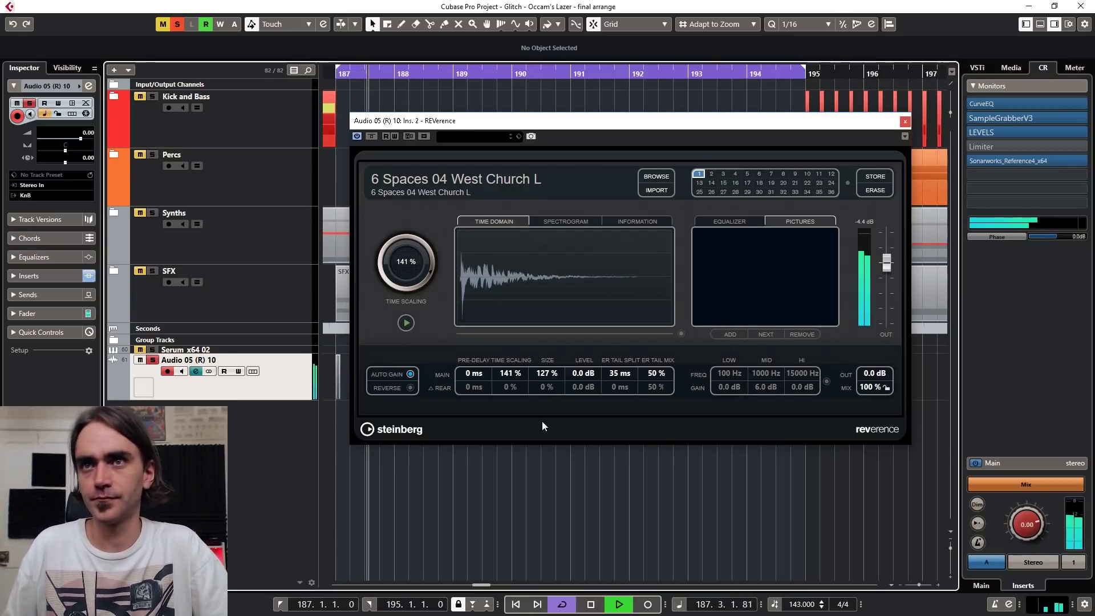
Reset REVerence's size and time scaling to 100 %, replaying the kick between the two changes.
left_click(545, 373, "ctrl")
left_click(578, 480)
key("space")
key("space")
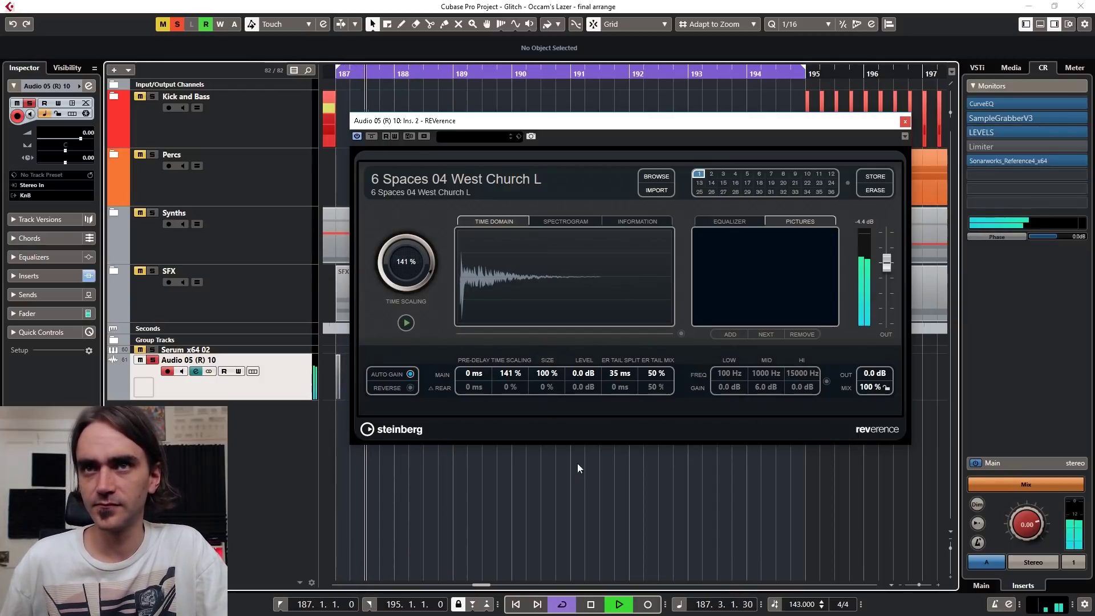
left_click(510, 373, "ctrl")
key("KP_1")
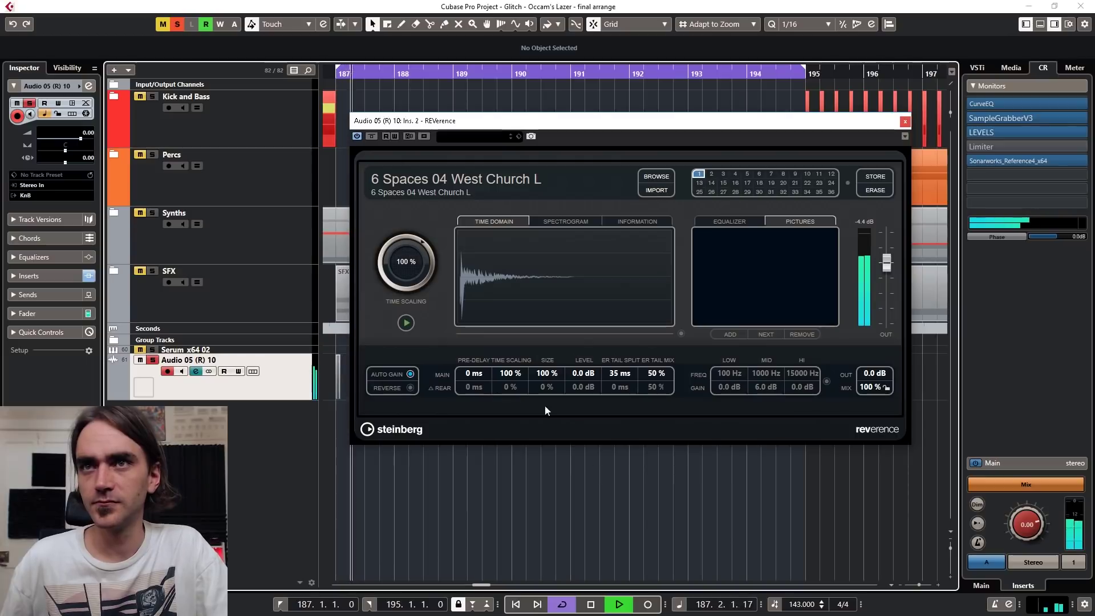
Try a short reverb with time scaling at 35 % and size at 40 %, replaying the kick.
left_click_drag(508, 375, 506, 508)
left_click_drag(549, 377, 542, 511)
key("space")
key("space")
left_click_drag(551, 373, 563, 293)
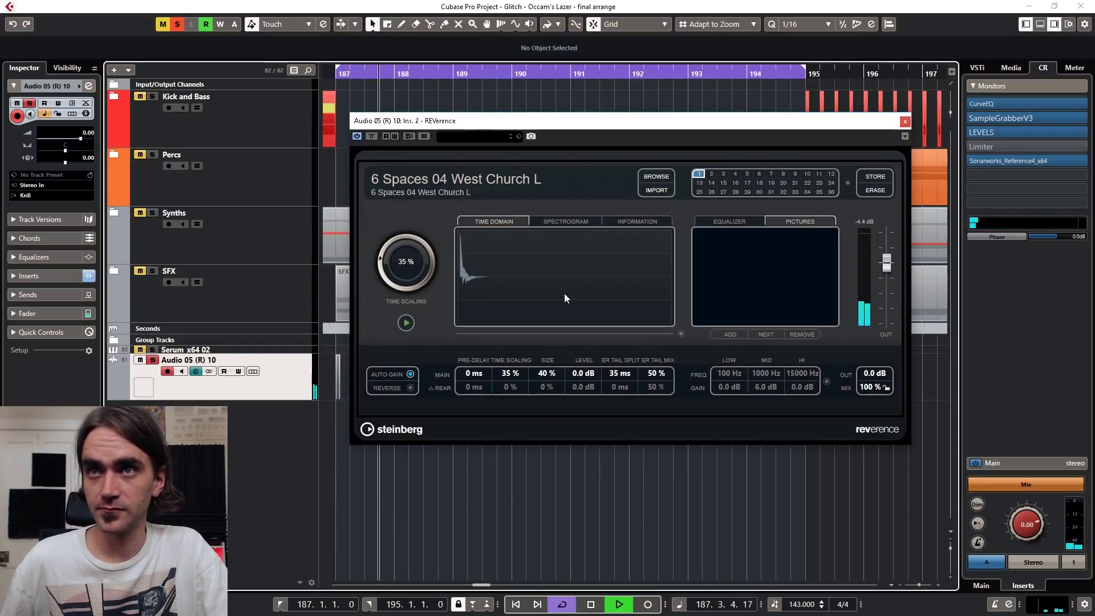
Set REVerence's size to 71 % and raise its time scaling through 50 % to 100 %, replaying the kick between changes.
key("space")
key("space")
left_click_drag(506, 374, 518, 320)
key("space")
key("space")
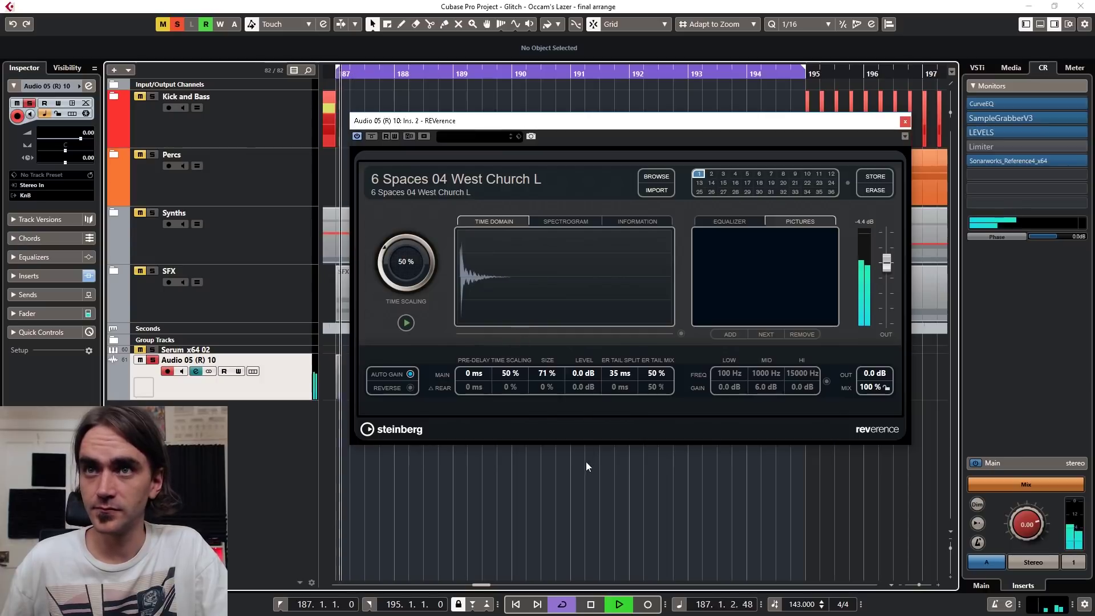
left_click_drag(510, 372, 519, 285)
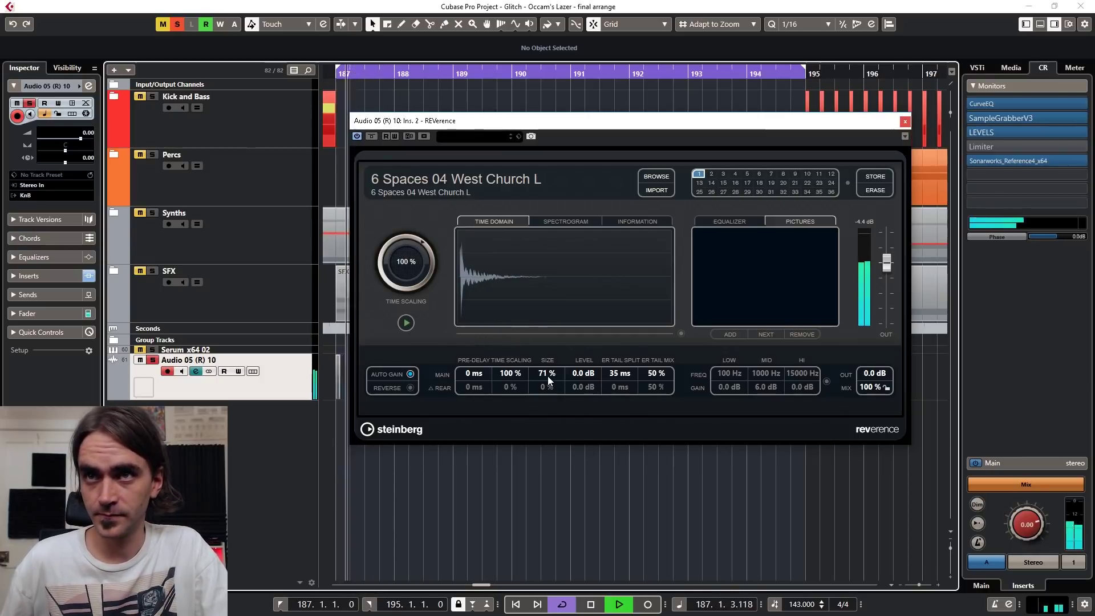
Try REVerence with time scaling at 150 % and size at 26 %, replaying the kick after each change, then stop playback.
left_click_drag(501, 374, 539, 246)
key("space")
key("space")
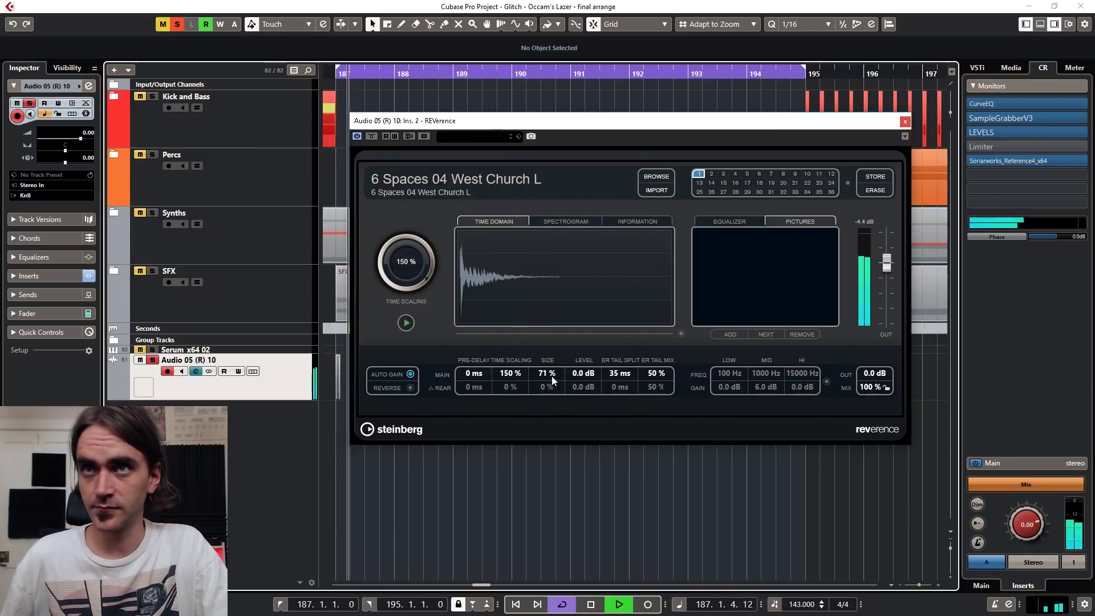
left_click_drag(552, 375, 542, 409)
key("KP_1")
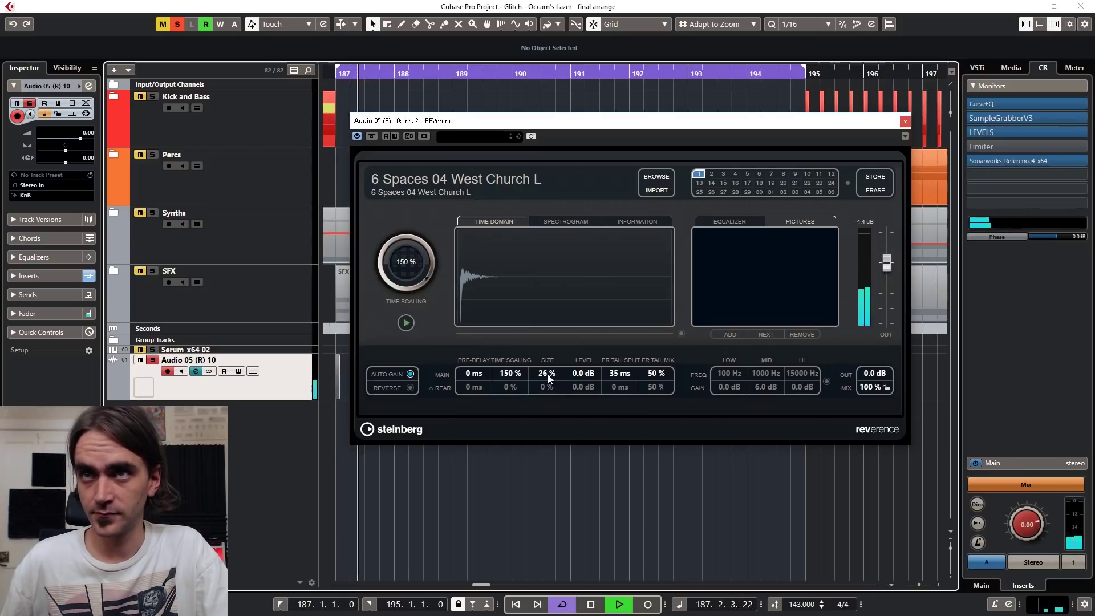
key("KP_1")
key("space")
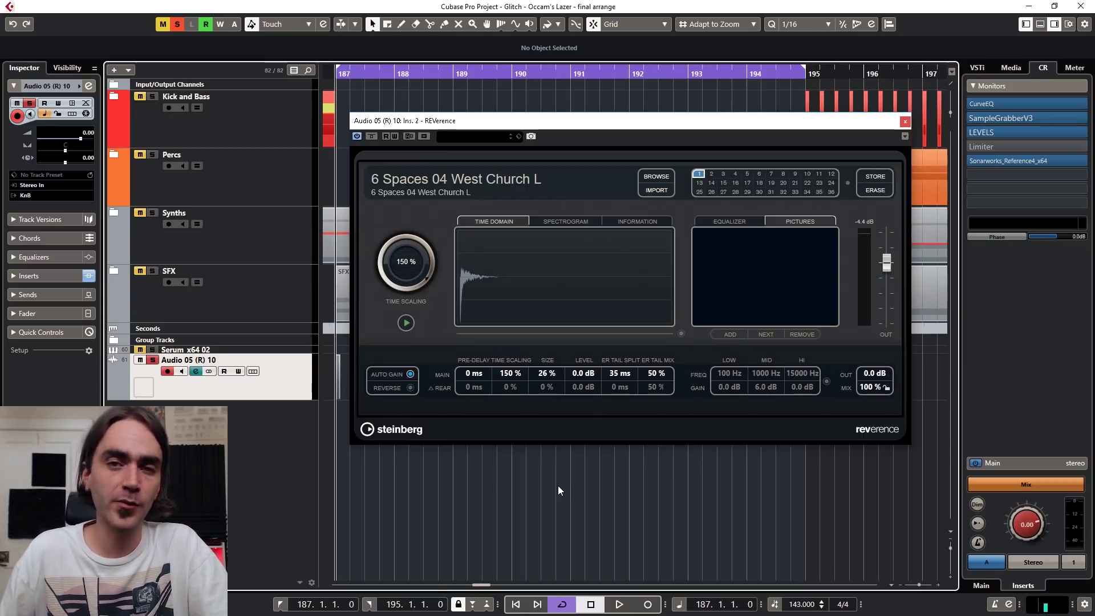
Return REVerence's time scaling and size to 100 %.
double_click(512, 375)
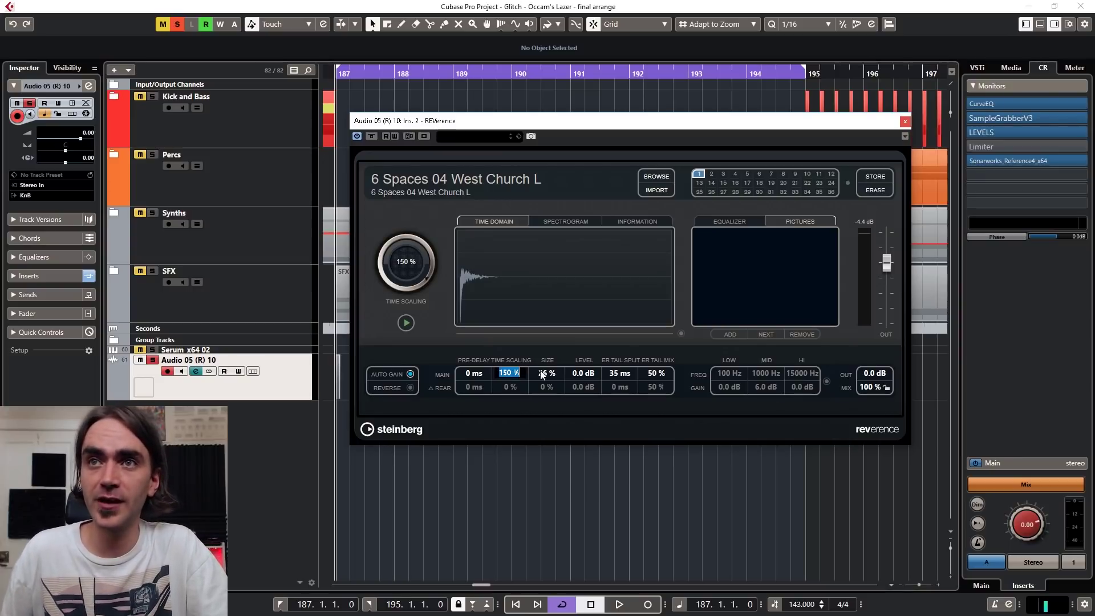
left_click_drag(550, 377, 552, 344)
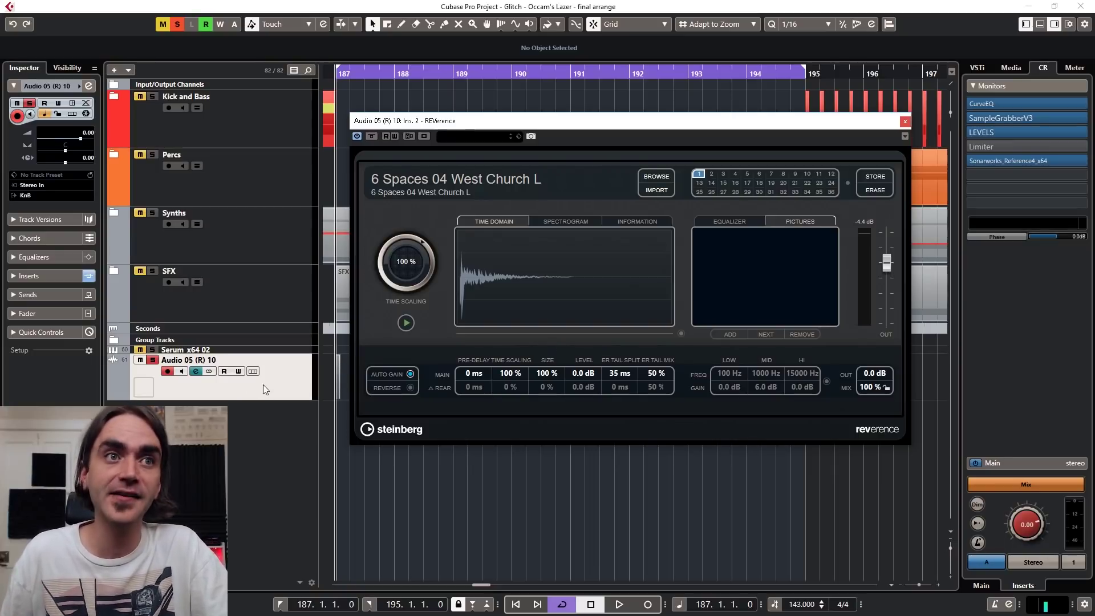
Insert MorphFilter ahead of REVerence on the kick track's channel and arrange both effect windows so their controls are accessible.
left_click(89, 85)
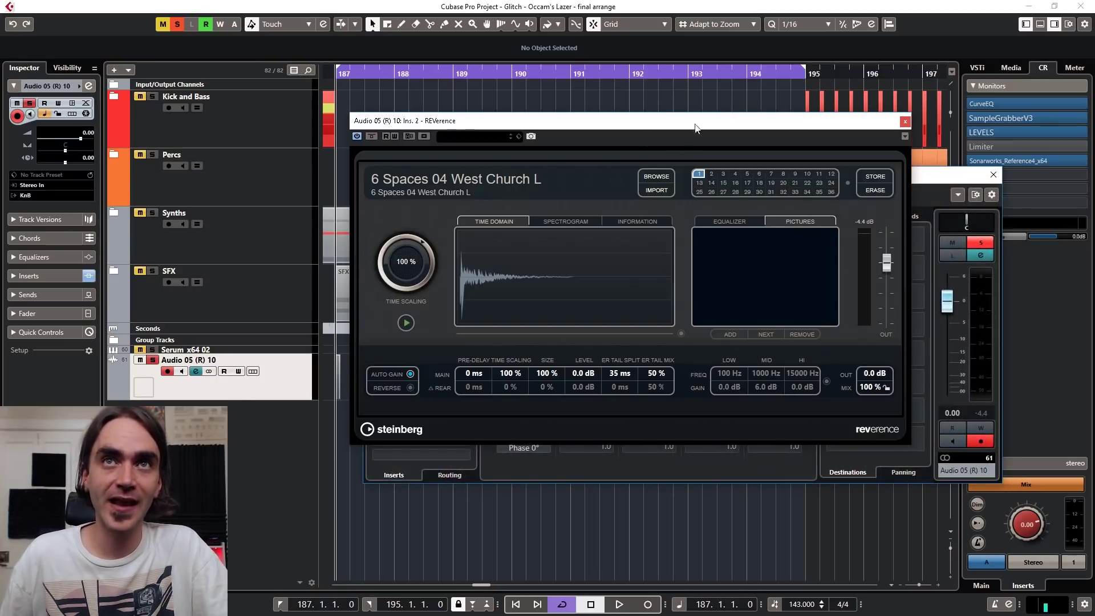
left_click_drag(773, 129, 651, 548)
left_click(427, 246)
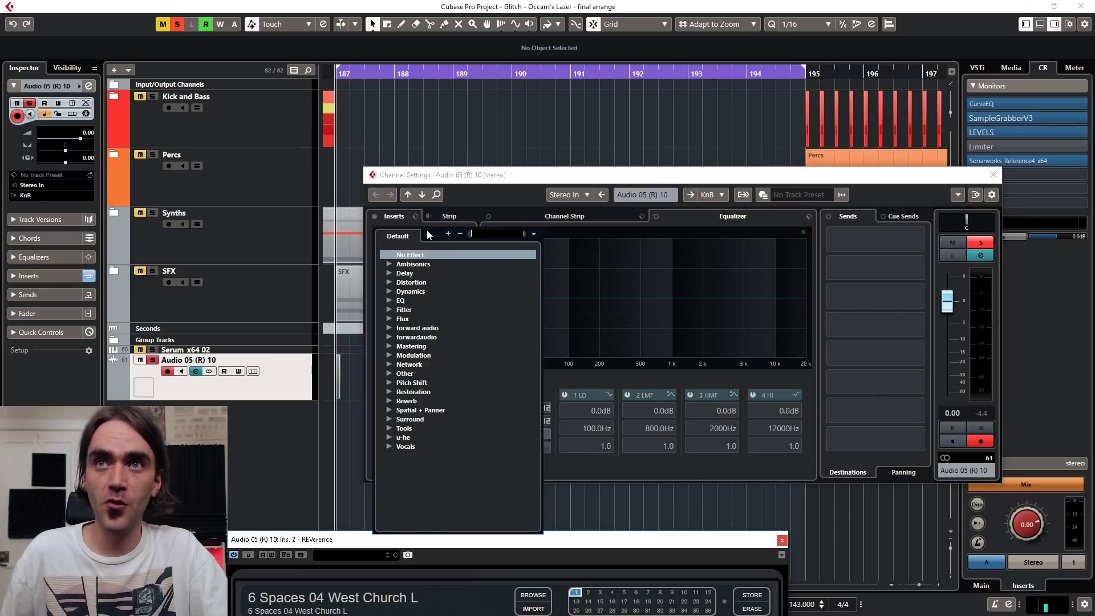
type("filter")
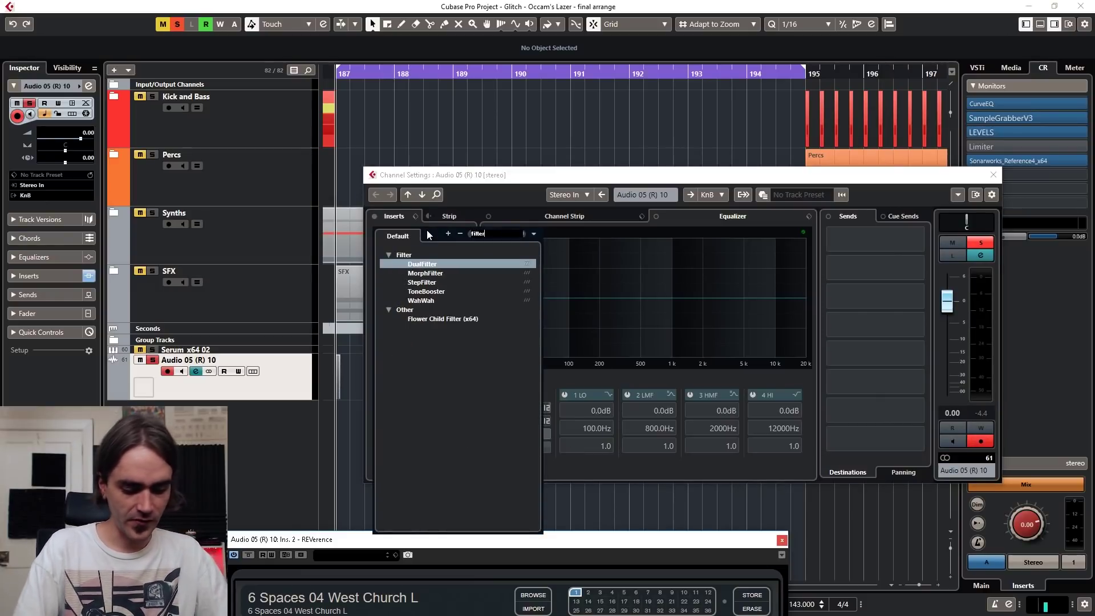
left_click(422, 273)
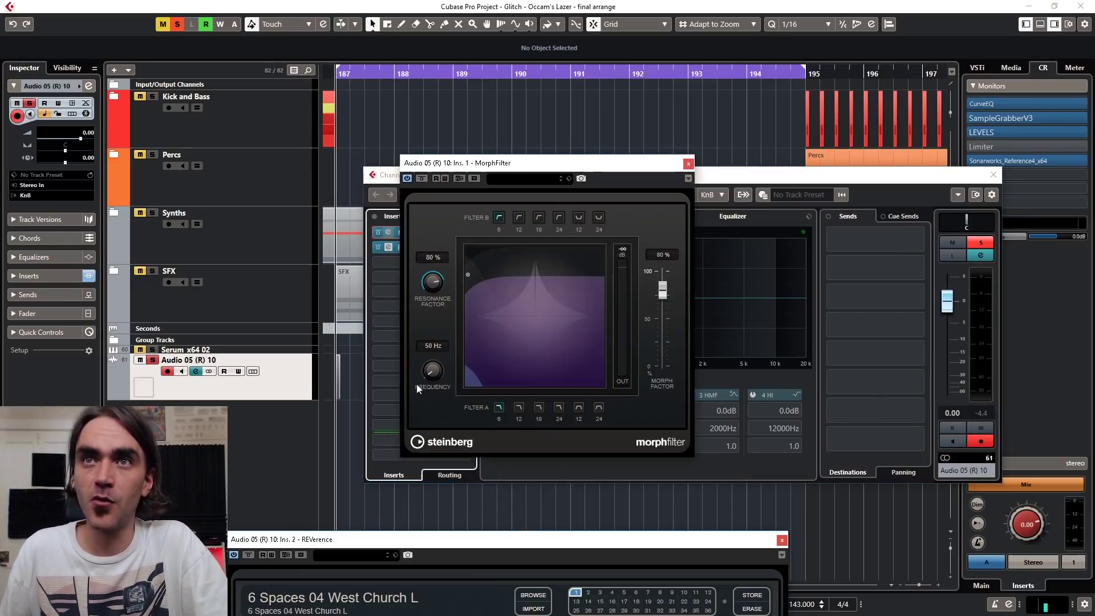
left_click_drag(360, 541, 485, 365)
left_click(515, 162)
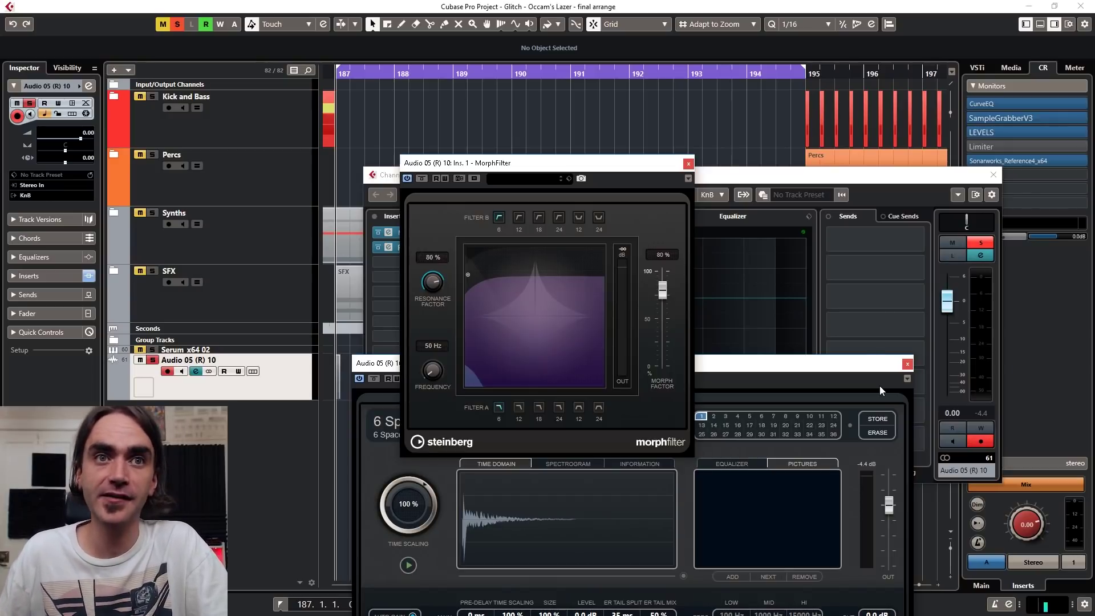
Set MorphFilter's morph factor to 0 %, resonance to 28 %, frequency to 79 Hz and Filter A to 12 dB low-pass, and play the kick.
left_click_drag(662, 290, 663, 436)
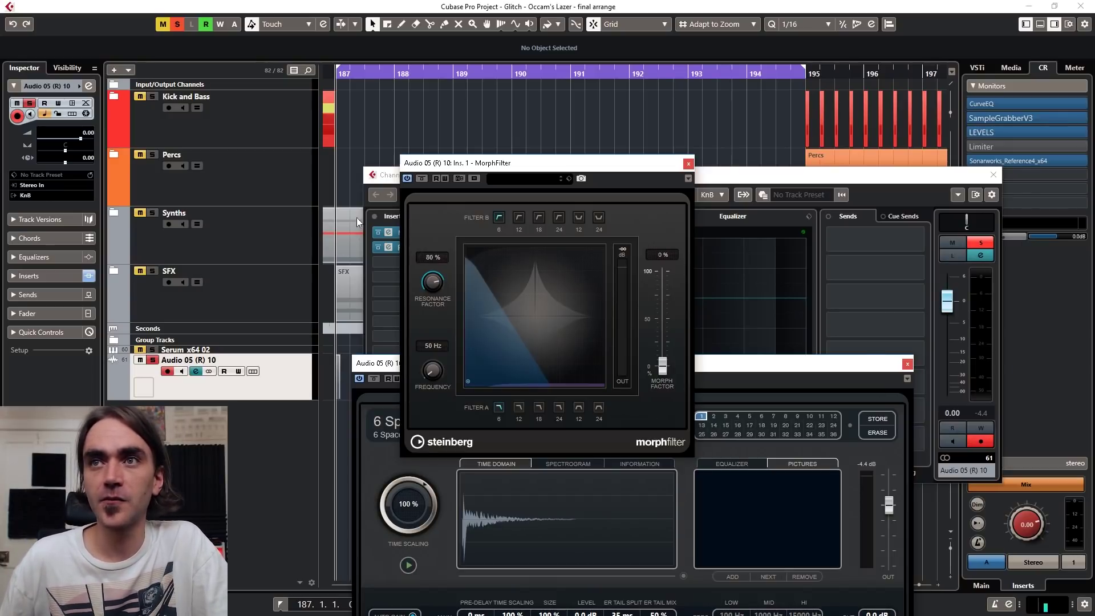
left_click_drag(439, 283, 437, 350)
left_click(518, 406)
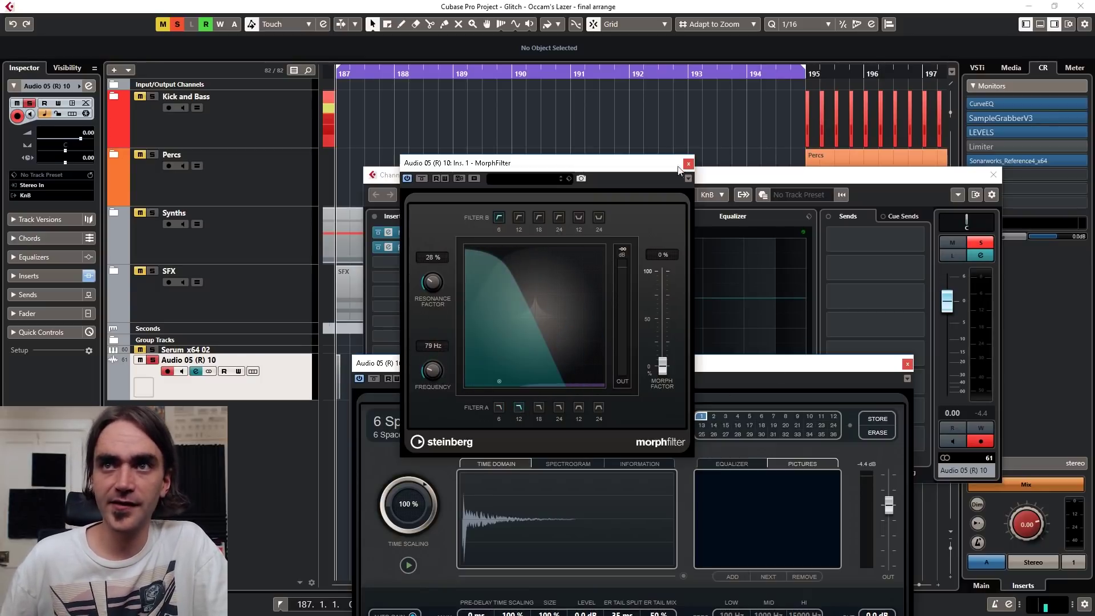
left_click(432, 101)
key("space")
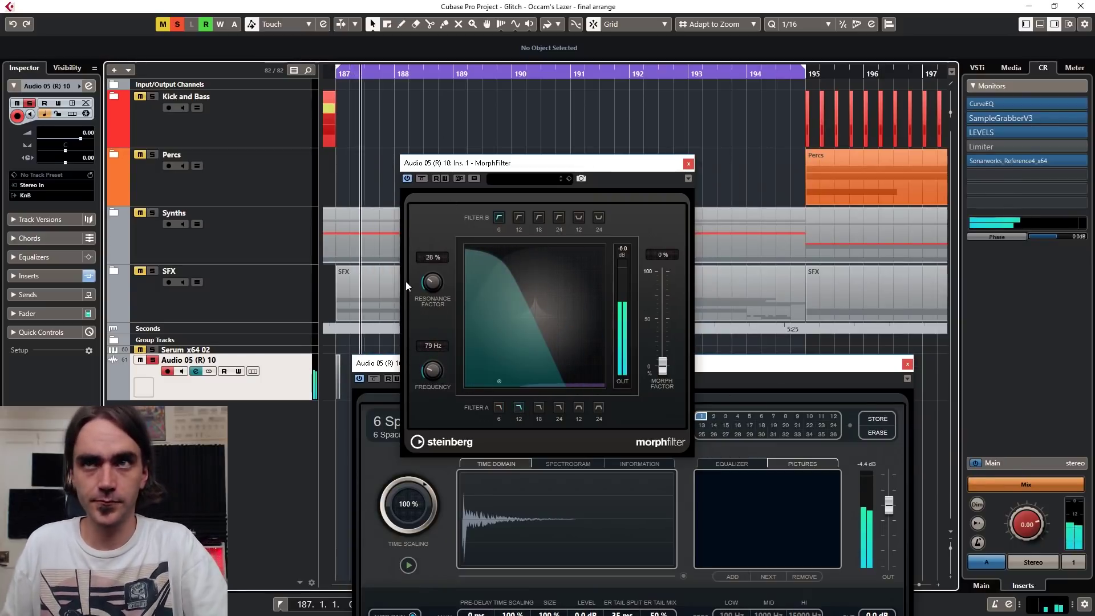
key("space")
Raise MorphFilter's frequency through 354 Hz to 1893 Hz, unsoloing the kick track and replaying it between the changes.
left_click_drag(434, 373, 434, 346)
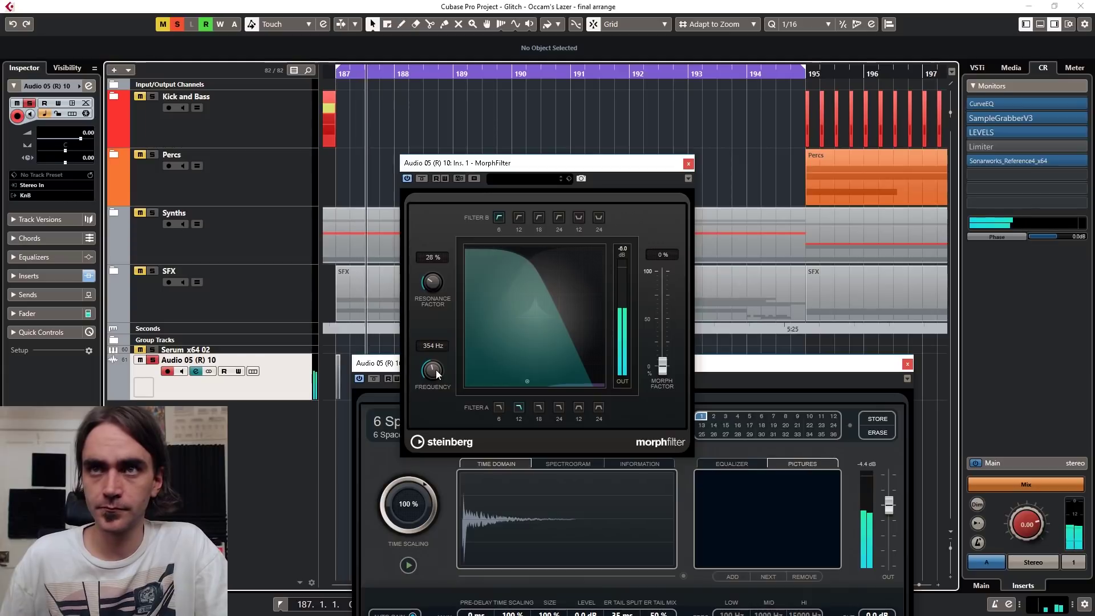
left_click(153, 360)
key("space")
key("space")
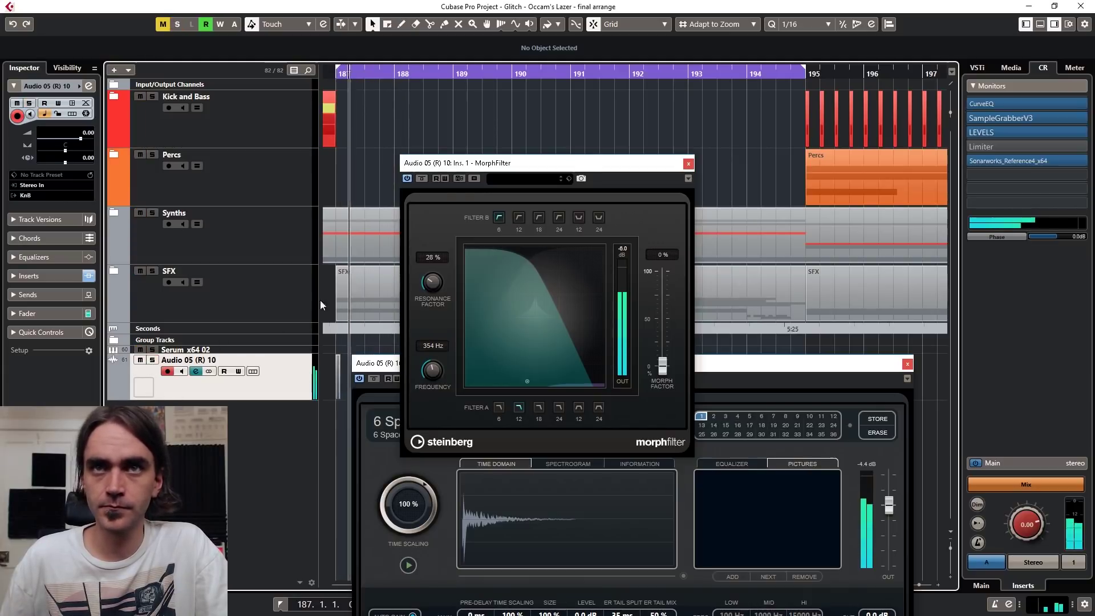
left_click_drag(433, 371, 439, 336)
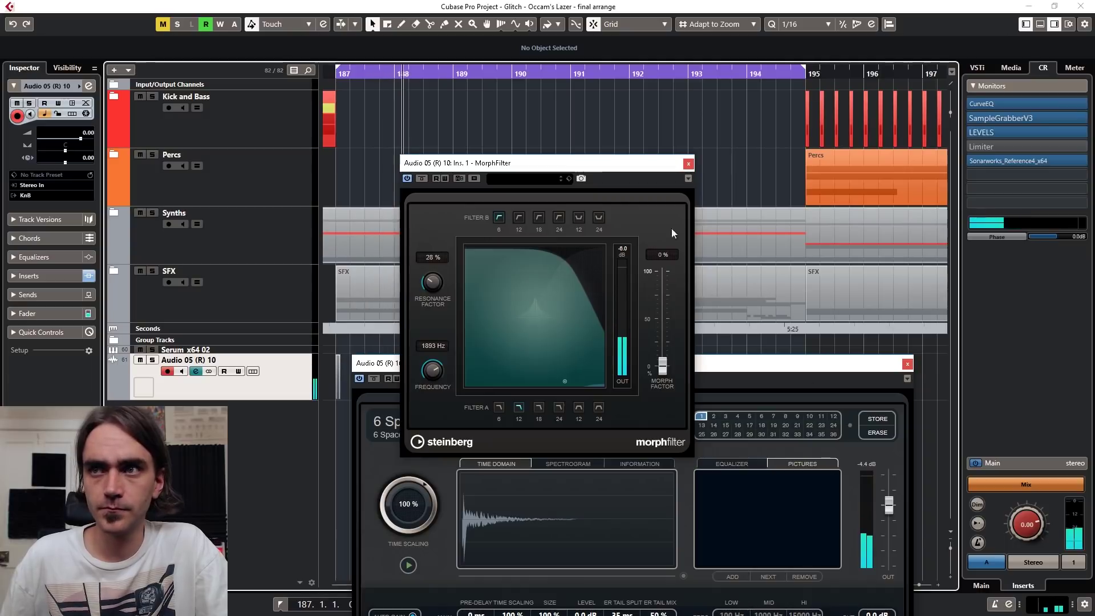
Balance filter and reverb during playback by setting REVerence's mix to 73 %, MorphFilter's frequency to 783 Hz and the mix to 52 %.
left_click_drag(618, 163, 452, 5)
left_click_drag(618, 365, 612, 176)
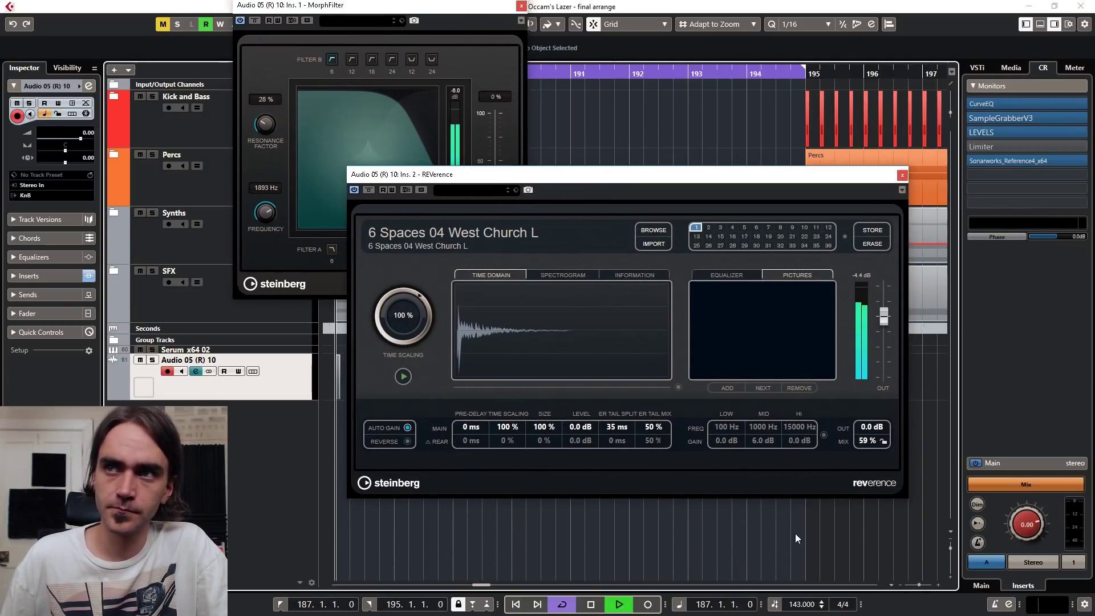
mouse_move(870, 441)
left_mouse_down()
mouse_move(871, 378)
mouse_move(871, 447)
left_mouse_up()
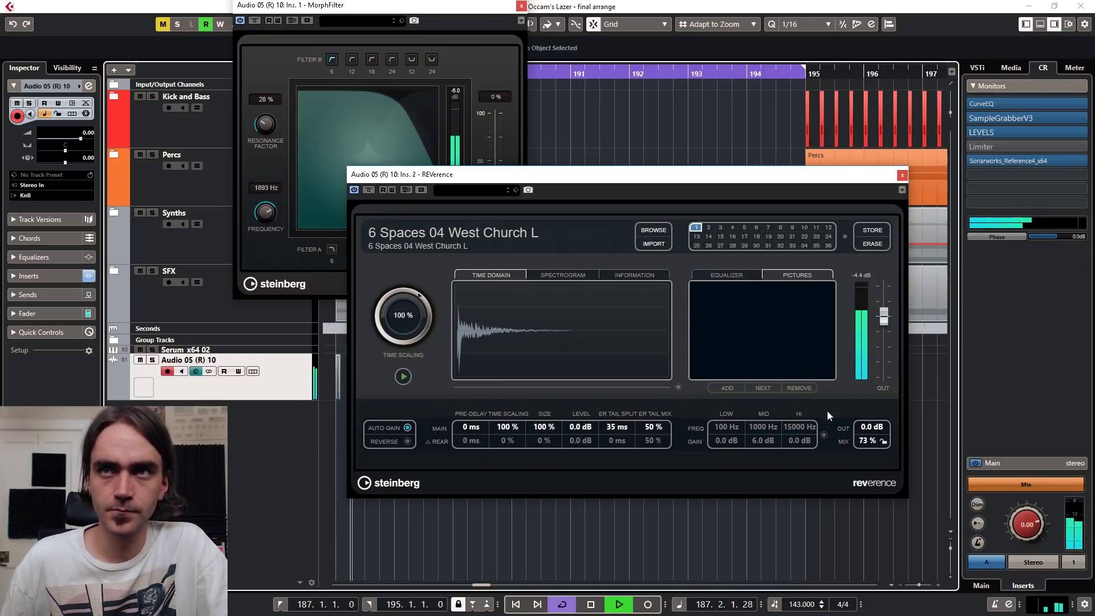
left_click_drag(269, 211, 268, 229)
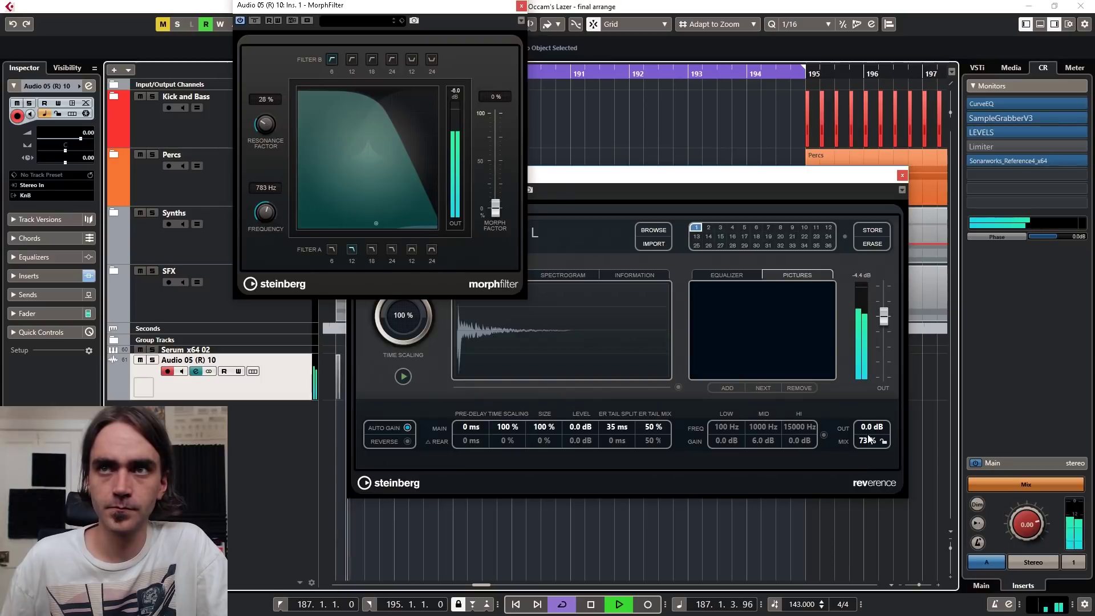
left_click_drag(867, 440, 864, 475)
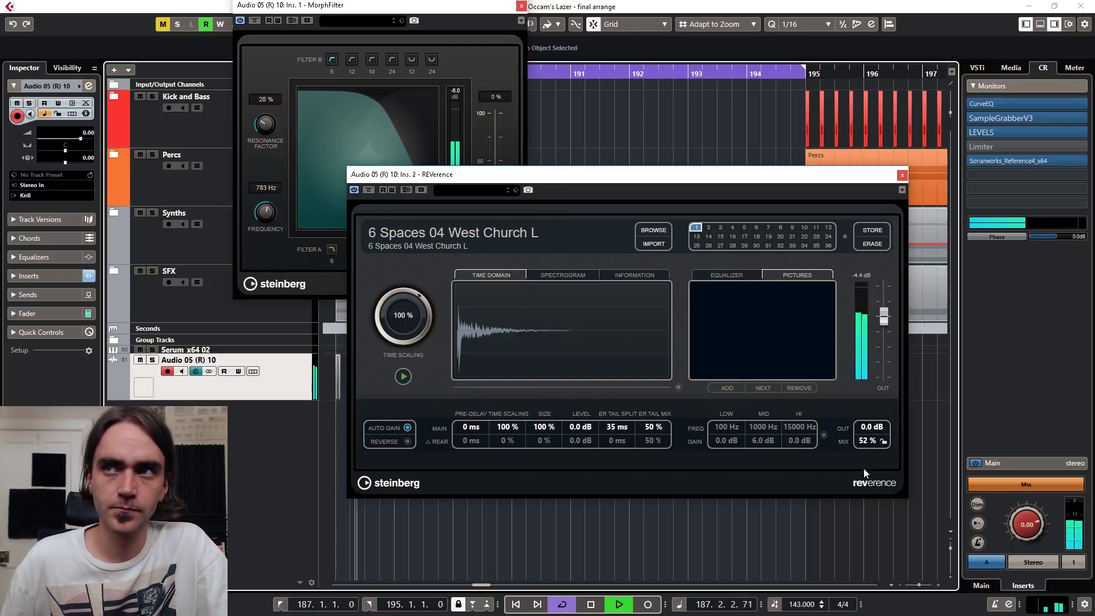
left_click(902, 175)
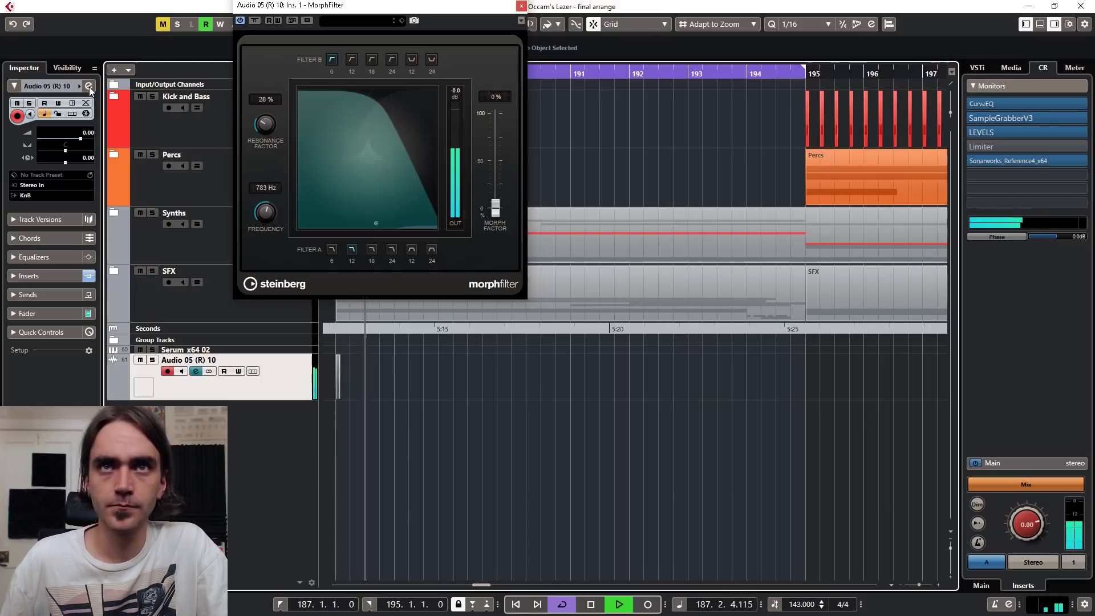
Lengthen the reverb with REVerence's size at 116 % and time scaling at 108 %, and close the effect and channel windows.
left_click(89, 86)
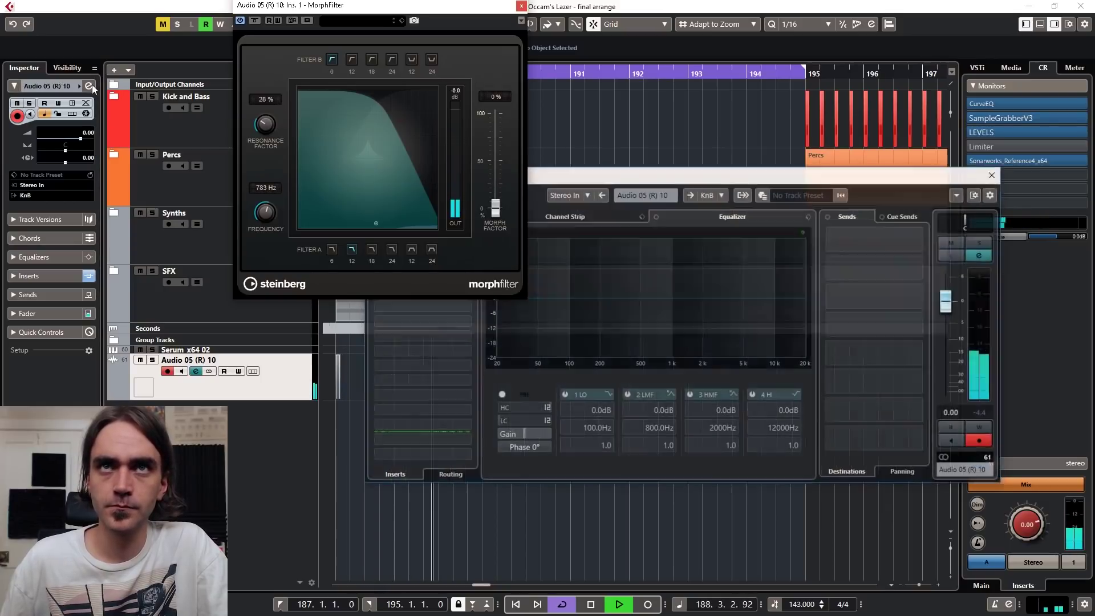
left_click_drag(422, 11, 274, 94)
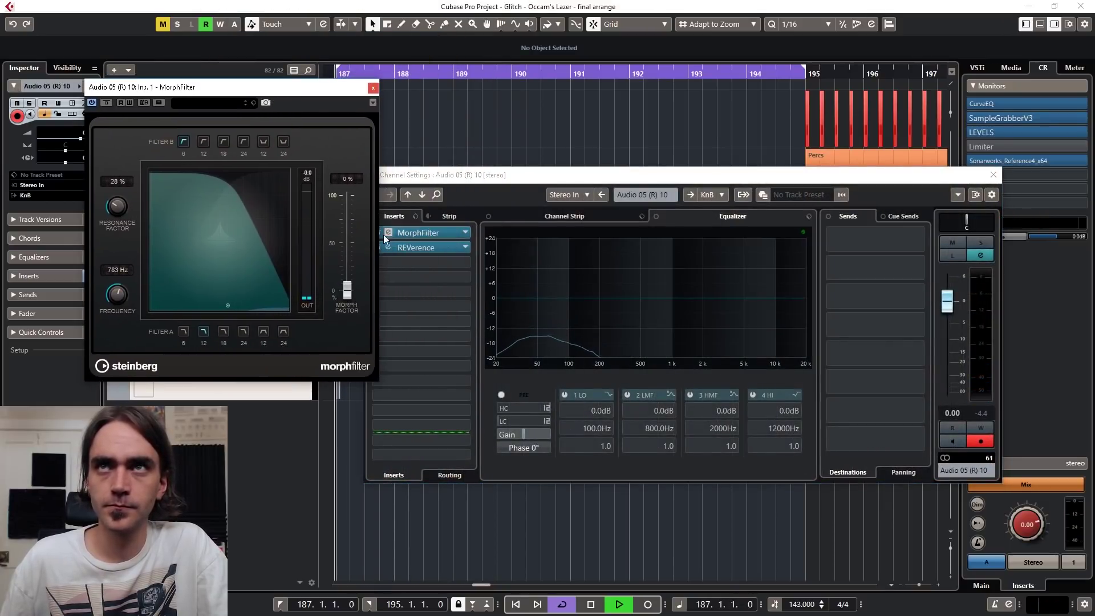
left_click(389, 248)
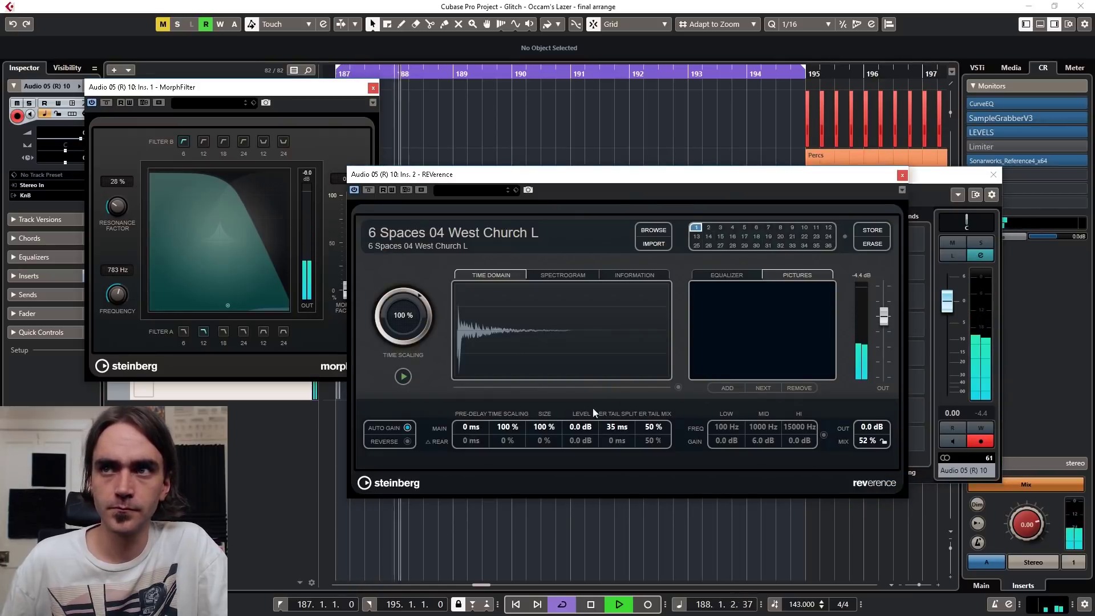
left_click_drag(543, 427, 552, 342)
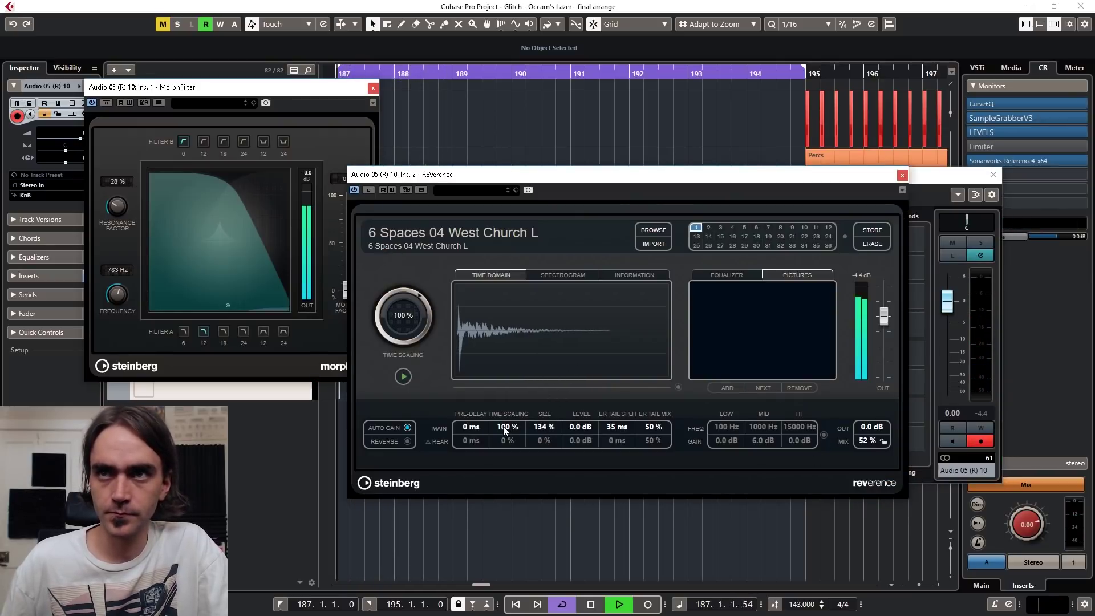
left_click_drag(516, 426, 508, 385)
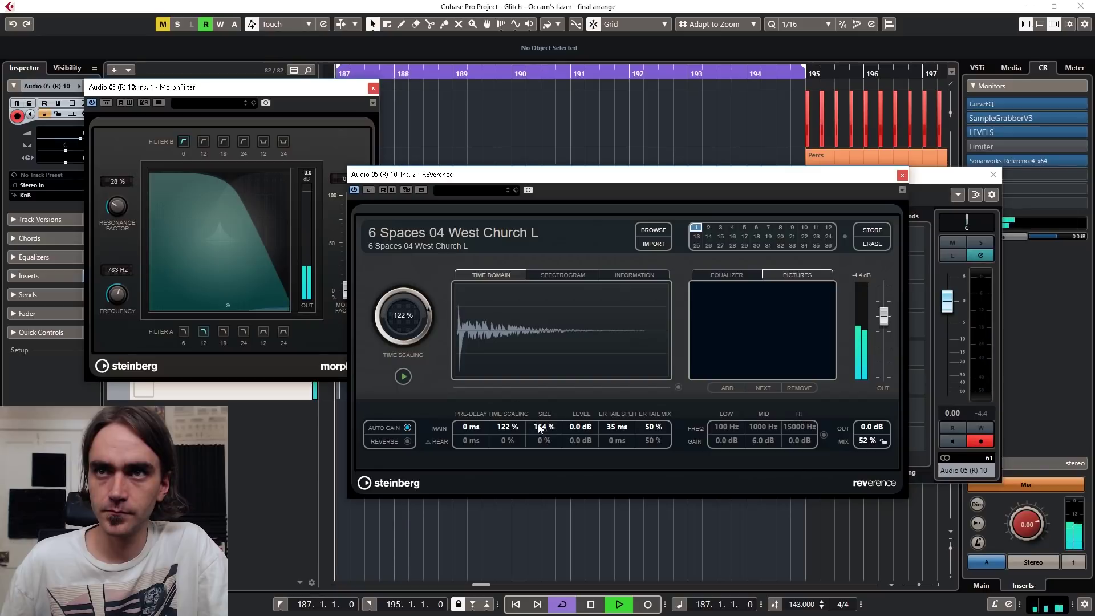
mouse_move(545, 430)
left_mouse_down()
mouse_move(499, 453)
mouse_move(540, 435)
mouse_move(541, 443)
left_mouse_up()
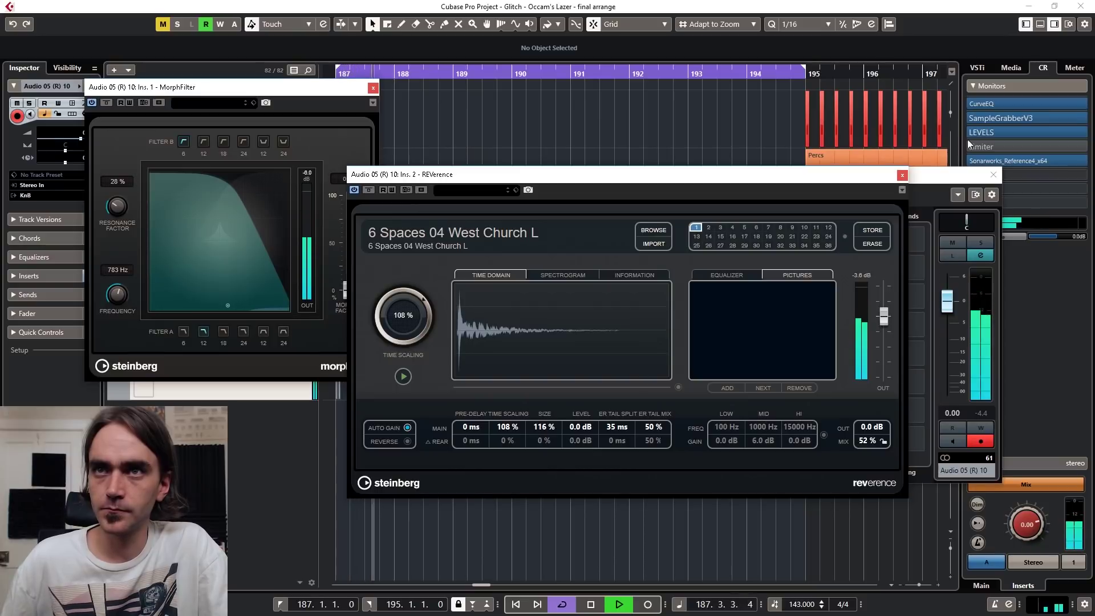
left_click(900, 177)
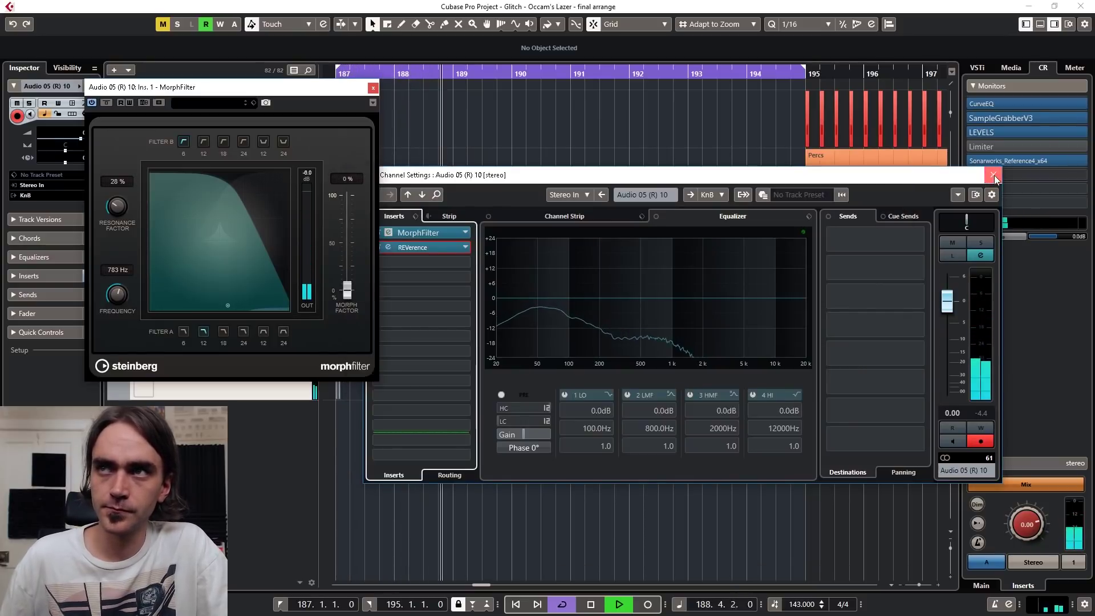
left_click(992, 176)
left_click(373, 88)
left_click(407, 402)
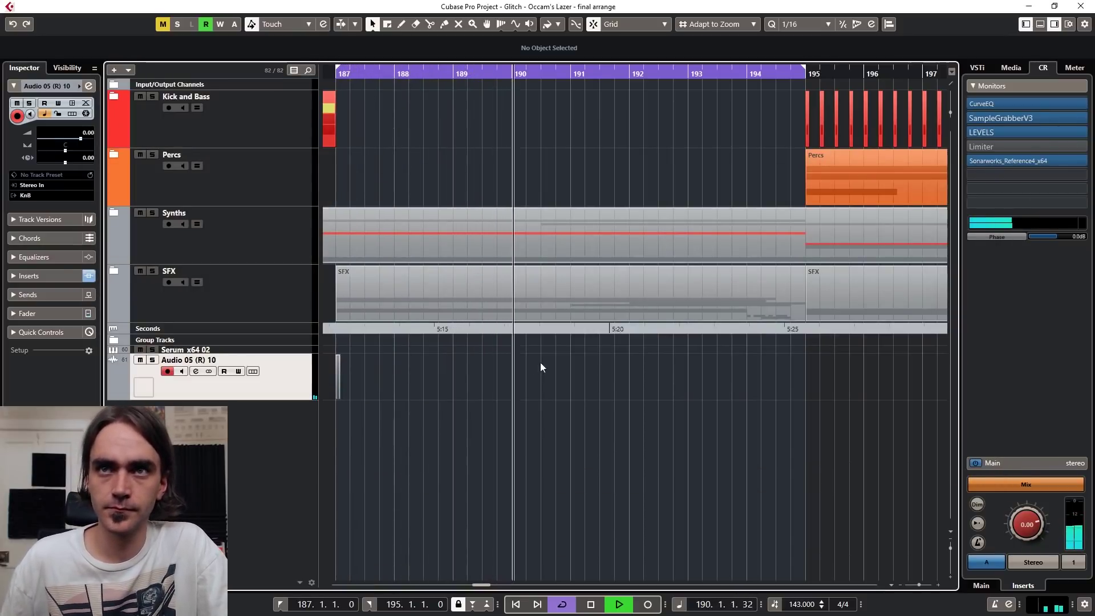
Replay the impact from bar 187 with the arrangement and raise the kick track's volume to 3.09 dB.
scroll(545, 374, "down", 3)
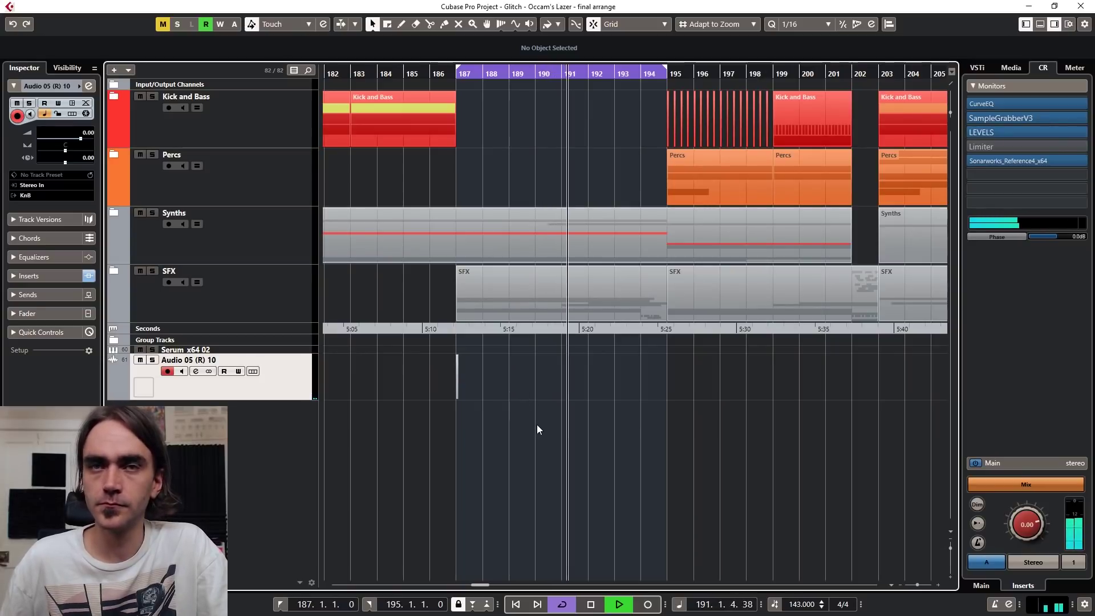
key("KP_1")
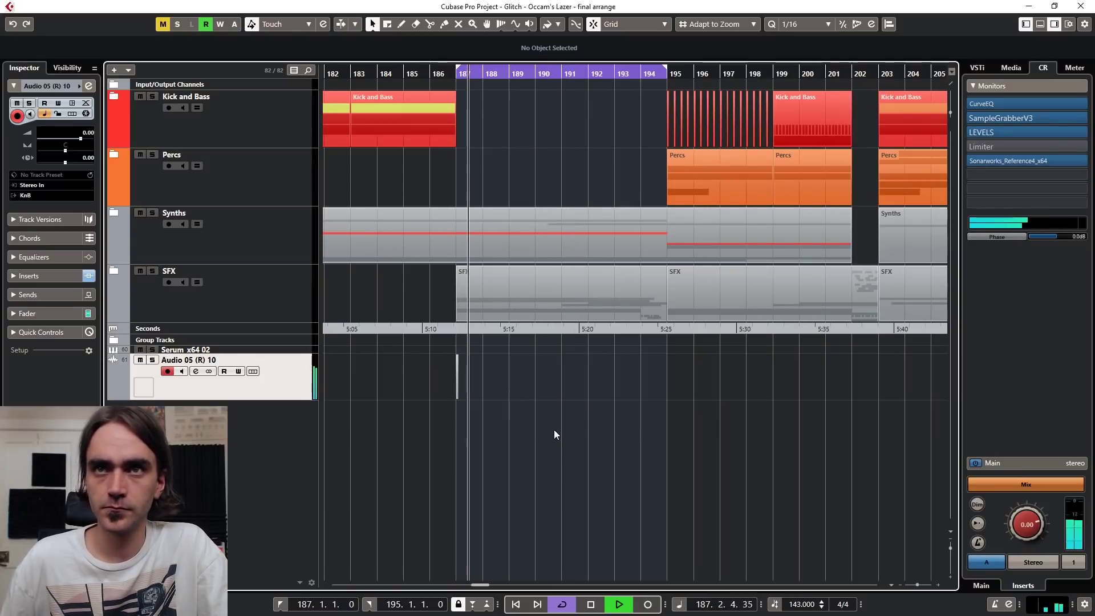
key("KP_1")
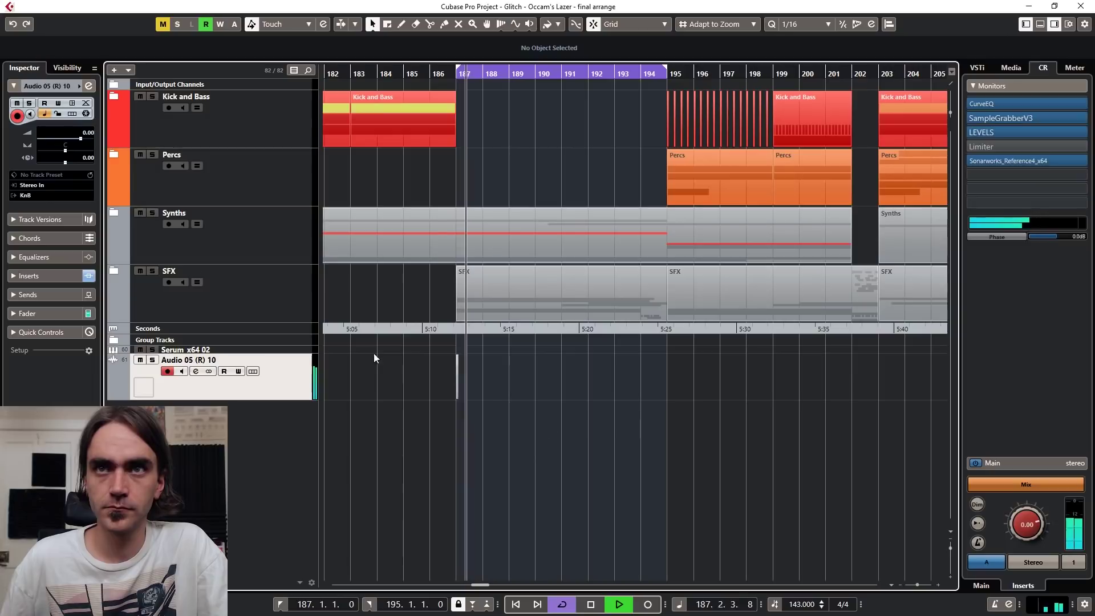
left_click_drag(81, 137, 86, 137)
key("KP_1")
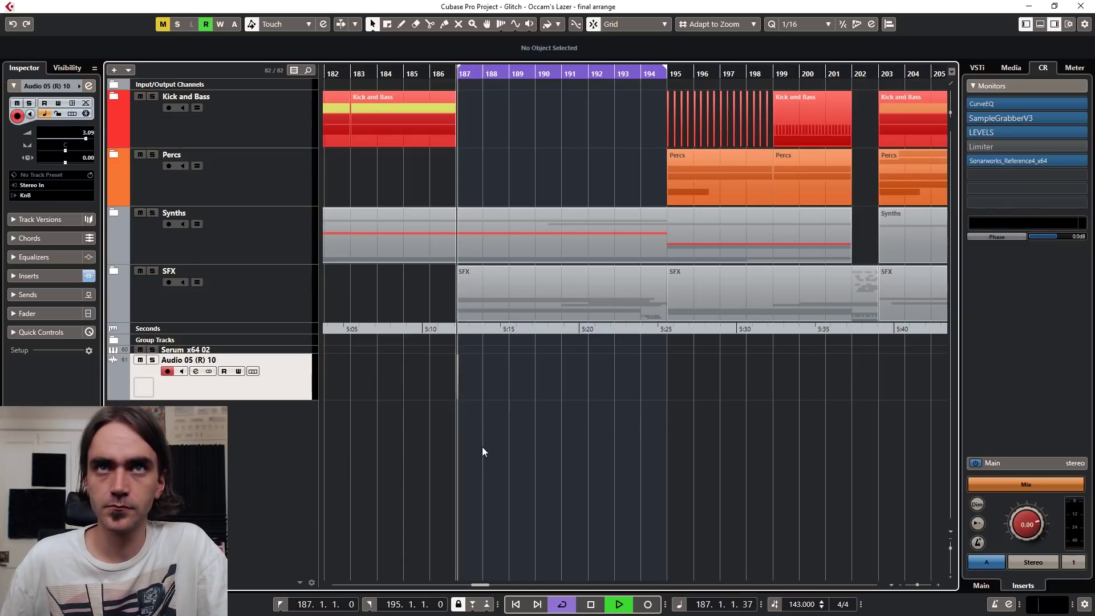
Render the kick event with its filter and reverb to a new audio track and select the rendered event.
left_click_drag(531, 443, 421, 370)
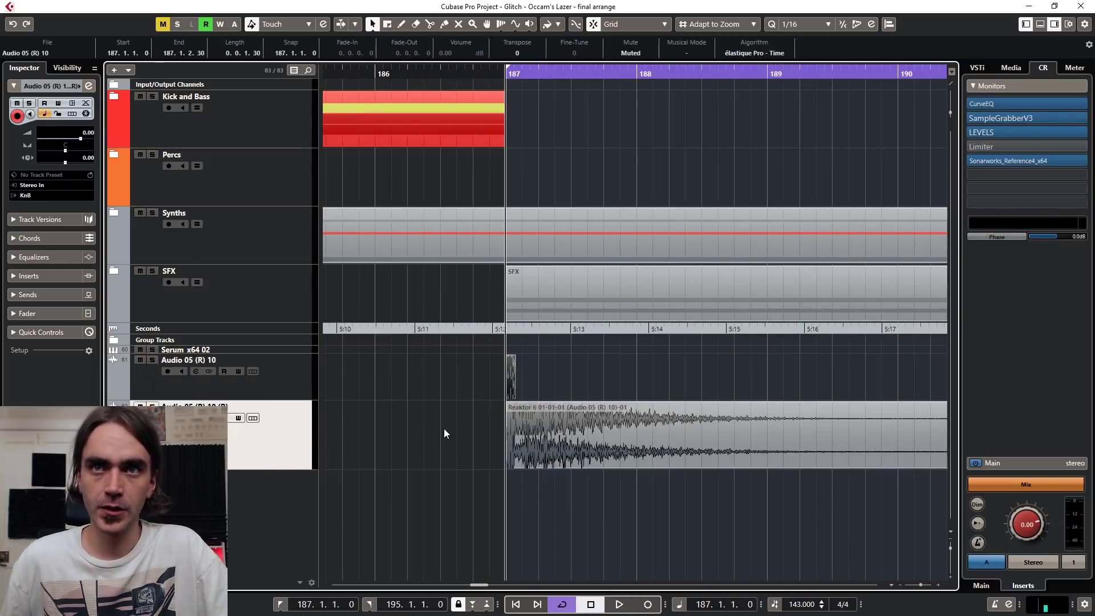
scroll(445, 431, "down", 4)
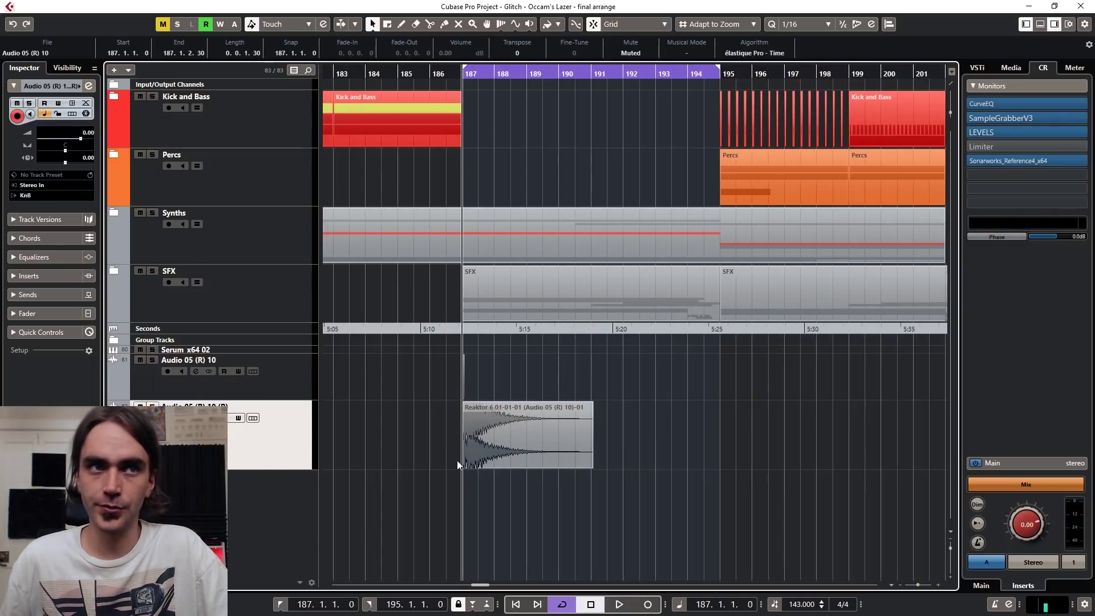
left_click(551, 516)
left_click(551, 431)
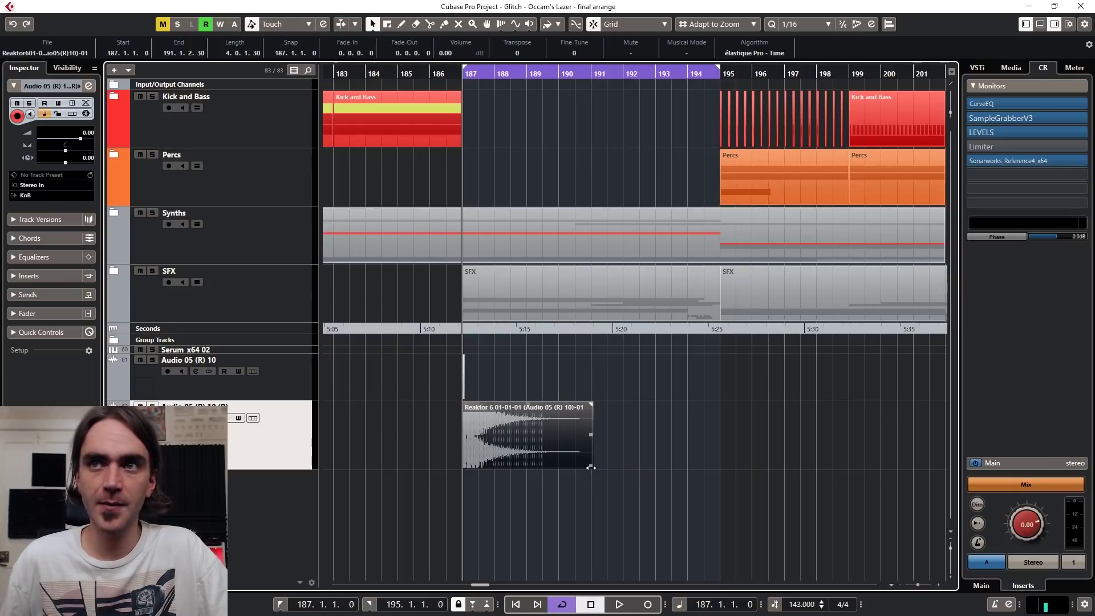
Trim the rendered impact to end at bar 191, duplicate it to start there and reverse the copy as a new version.
left_click_drag(591, 467, 590, 467)
left_click_drag(495, 440, 621, 434)
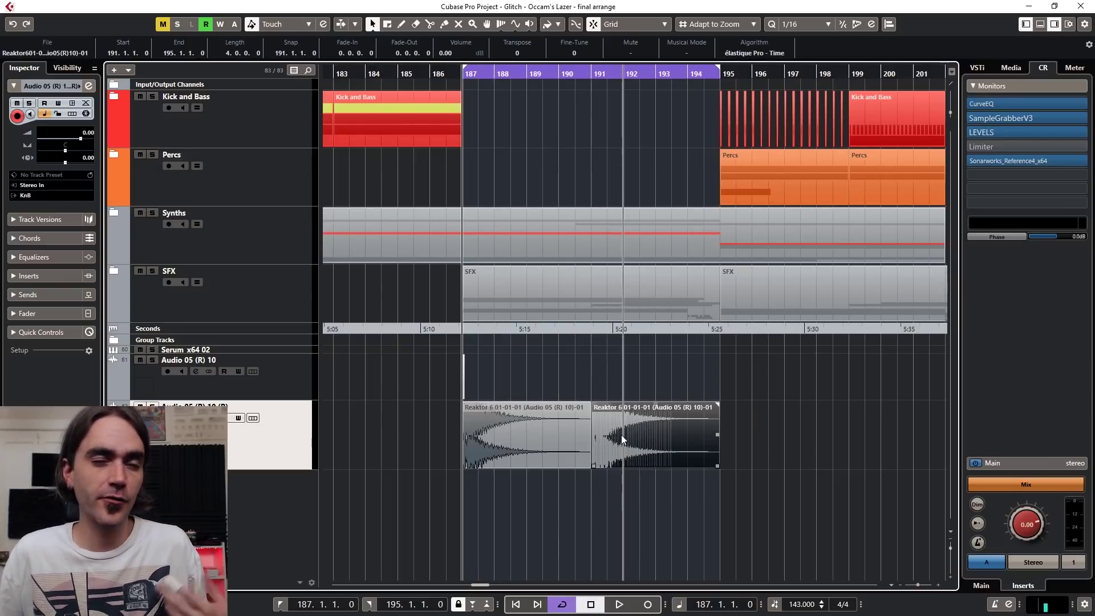
right_click(621, 434)
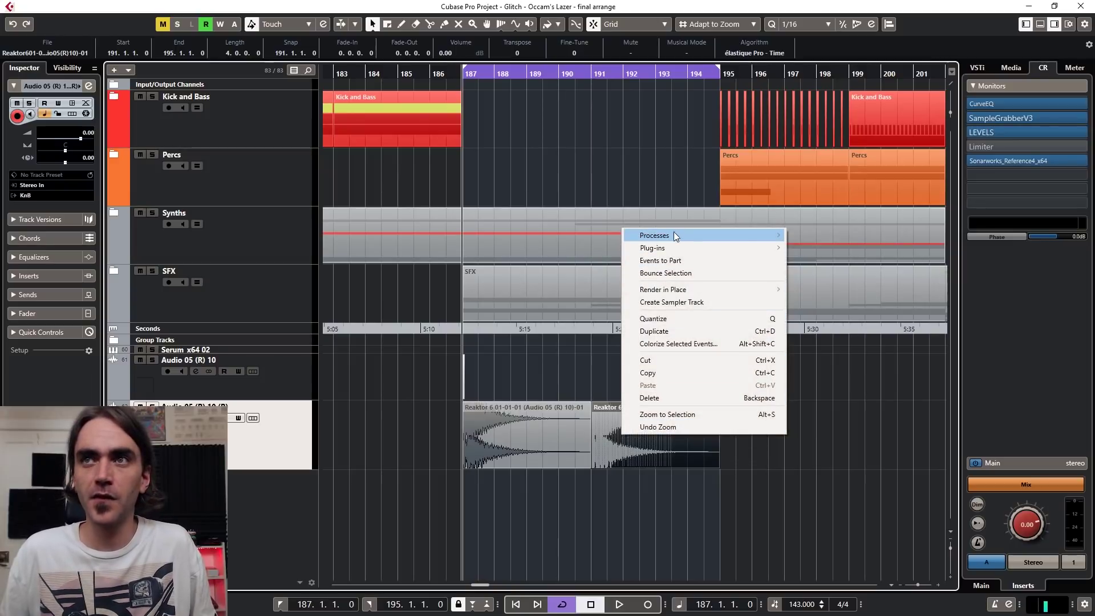
mouse_move(673, 234)
left_click(810, 349)
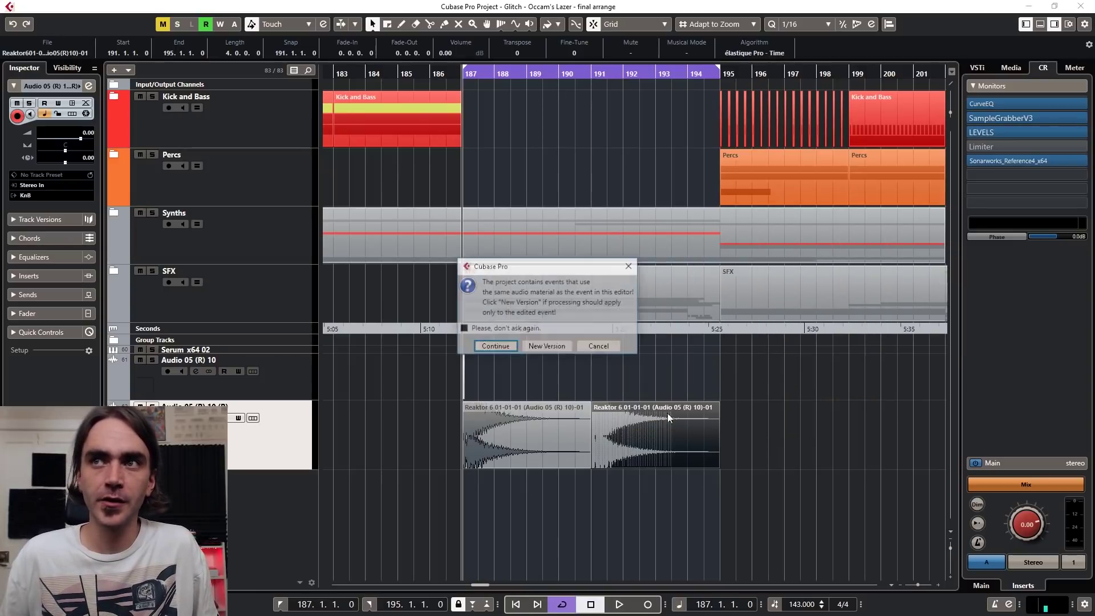
left_click(544, 348)
Trim the reversed event's end to 194.4.1 and move the event so that it ends at bar 195.
scroll(704, 480, "up", 7)
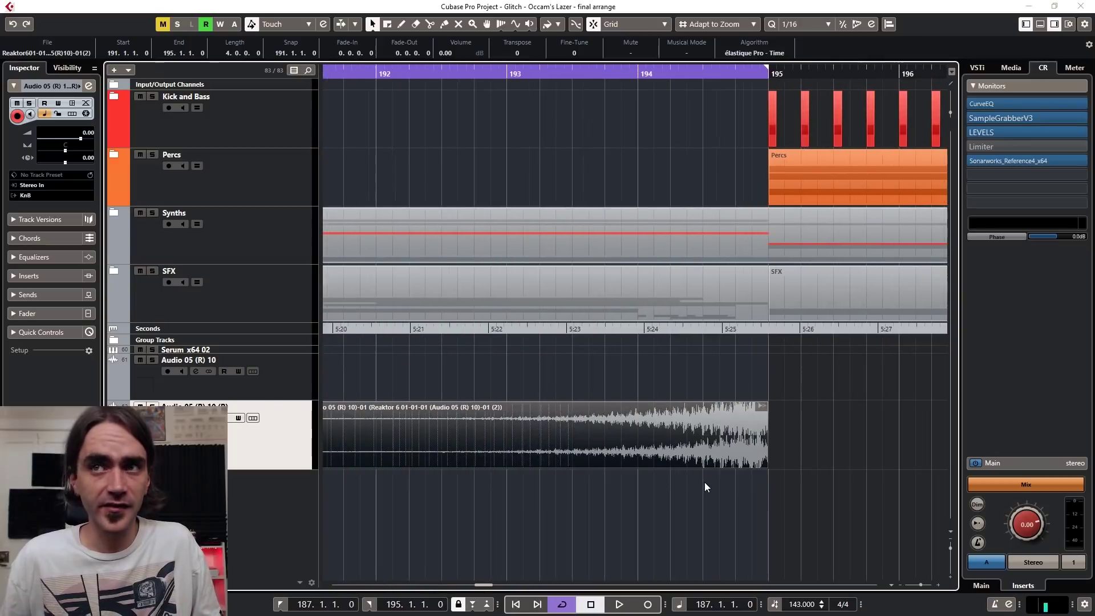
scroll(714, 469, "down", 8)
scroll(679, 454, "up", 5)
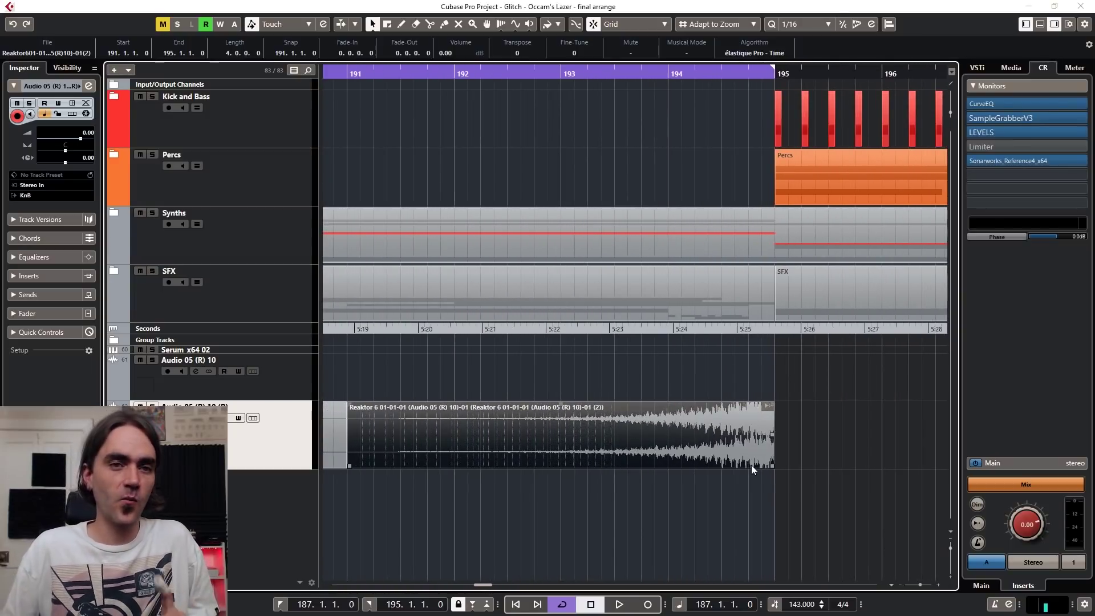
scroll(767, 497, "up", 2)
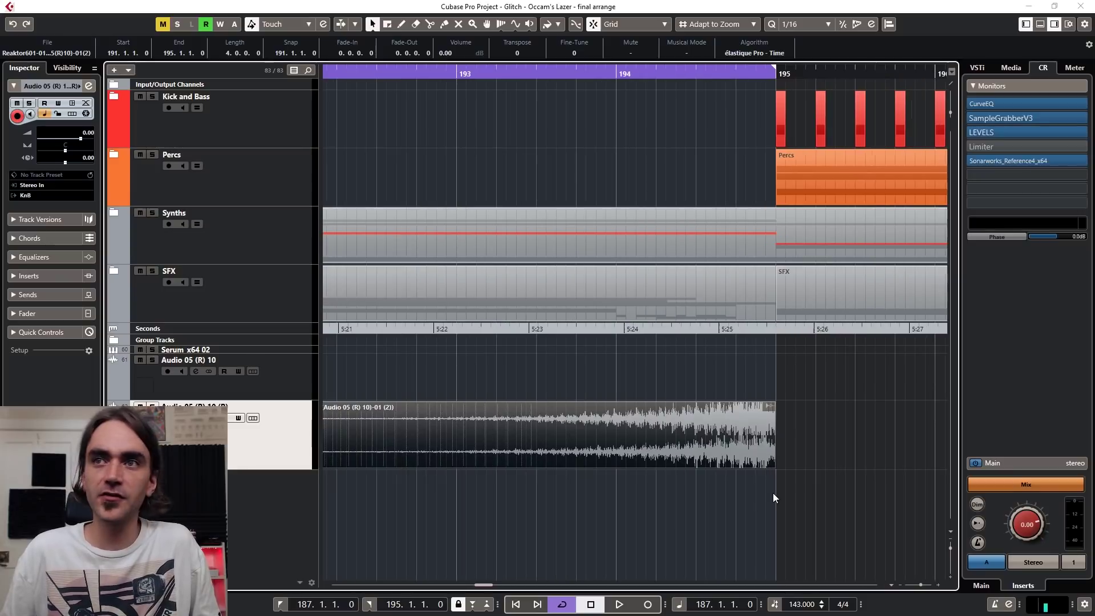
left_click_drag(774, 468, 736, 468)
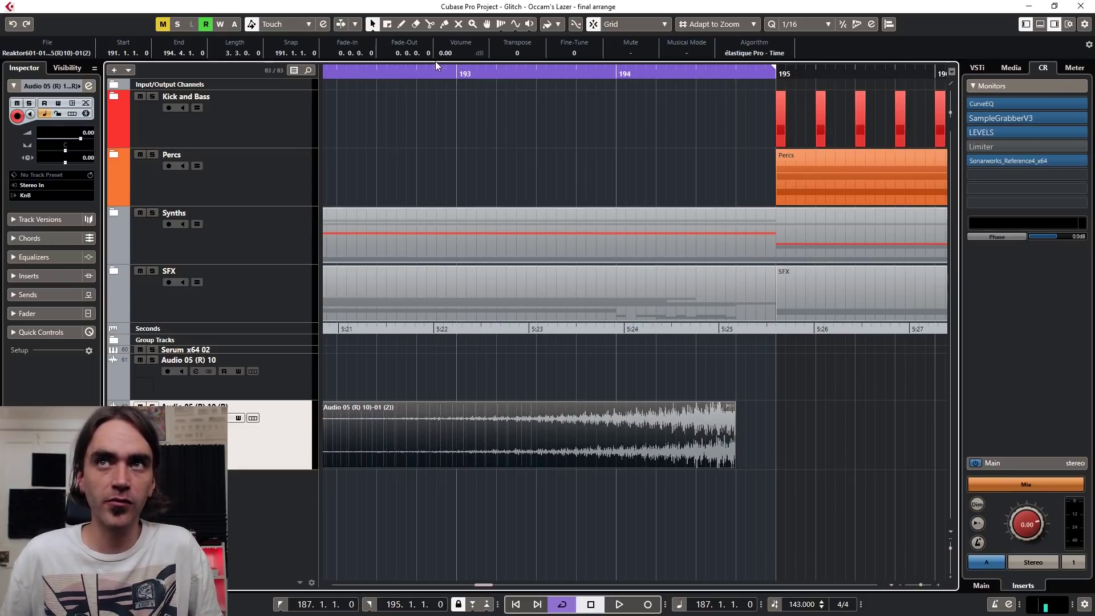
scroll(792, 434, "down", 3)
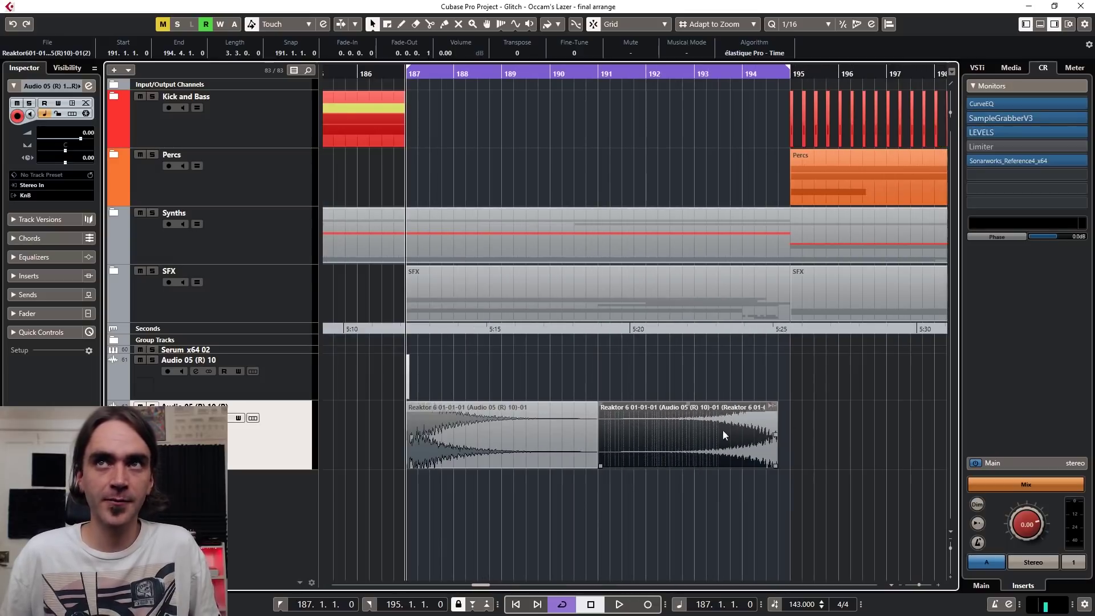
left_click_drag(723, 431, 731, 432)
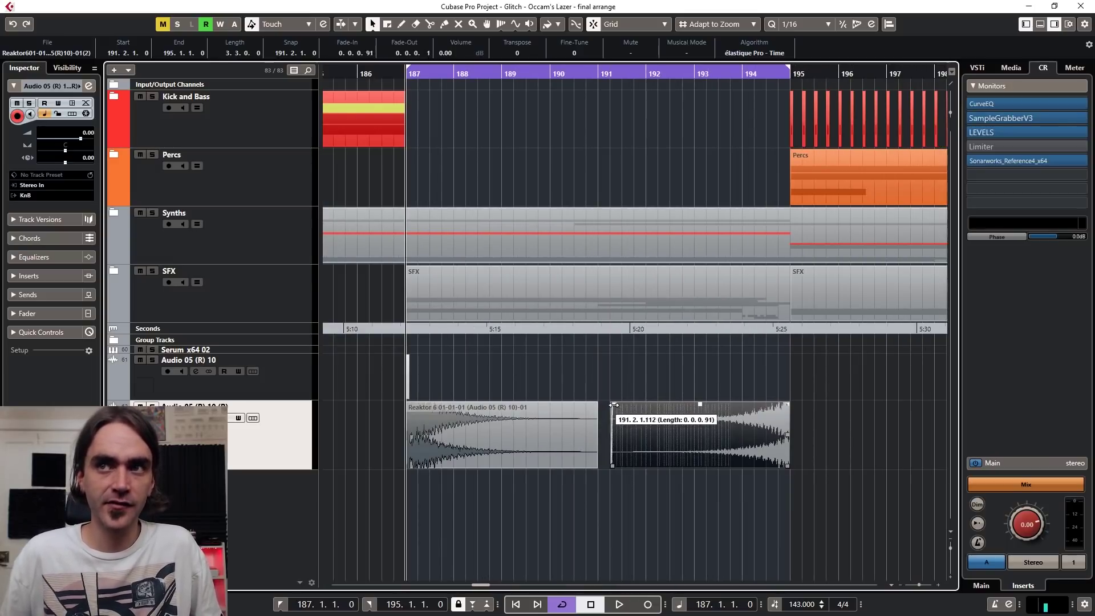
Add a fade-in of 0.2.1.104 to the reversed event and a short fade-out to the end of the first impact.
left_click(594, 411)
left_click_drag(593, 404, 583, 404)
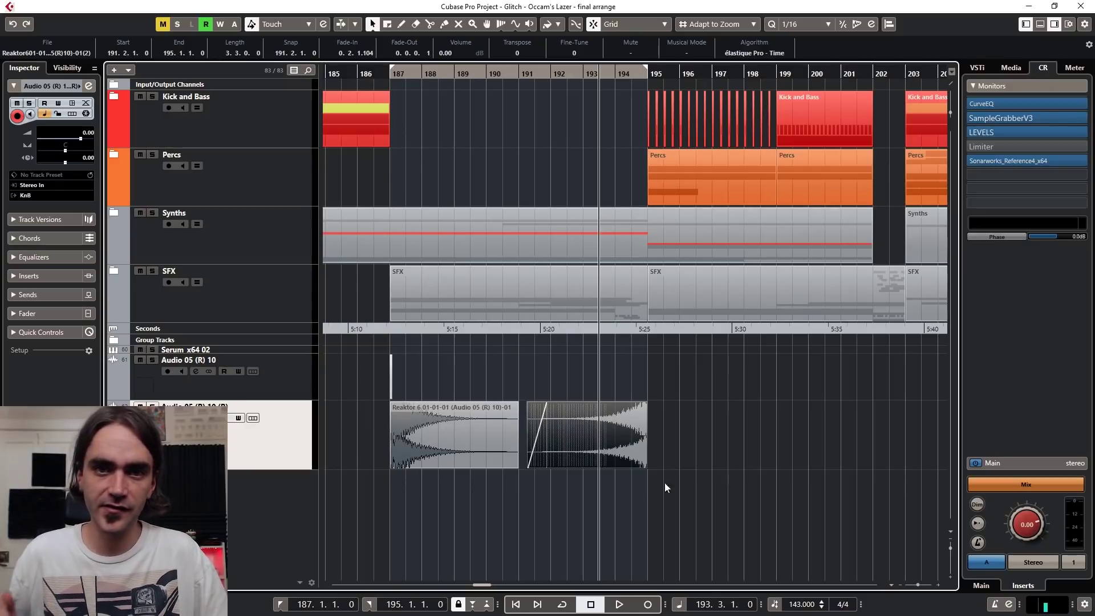
left_click(616, 518)
left_click(621, 454)
left_click(614, 498)
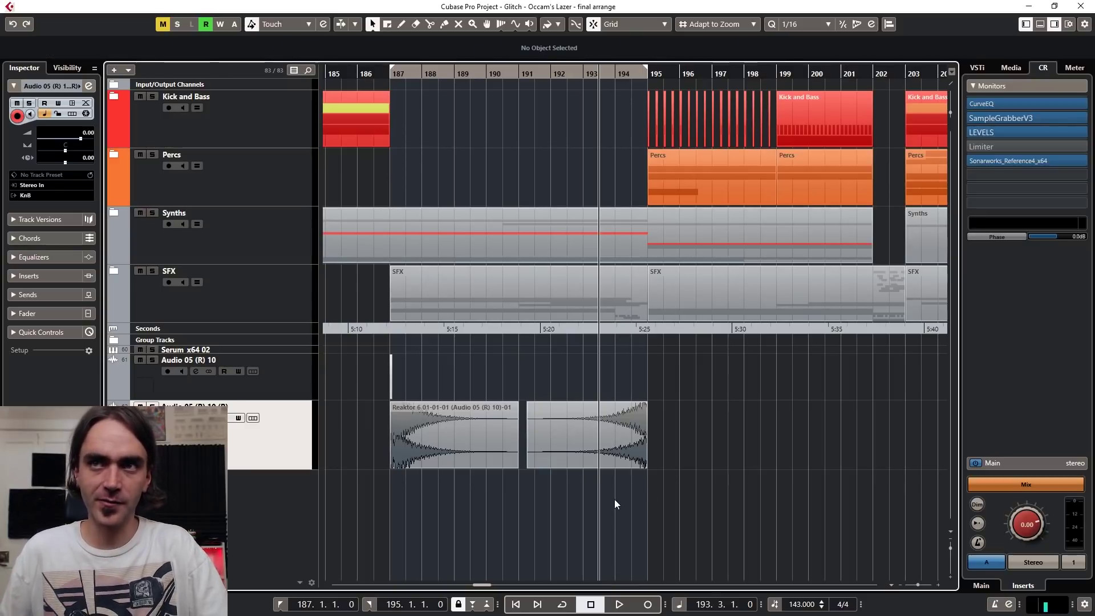
Mute the reversed event before bar 195 and deselect it.
key("7")
left_click(609, 435)
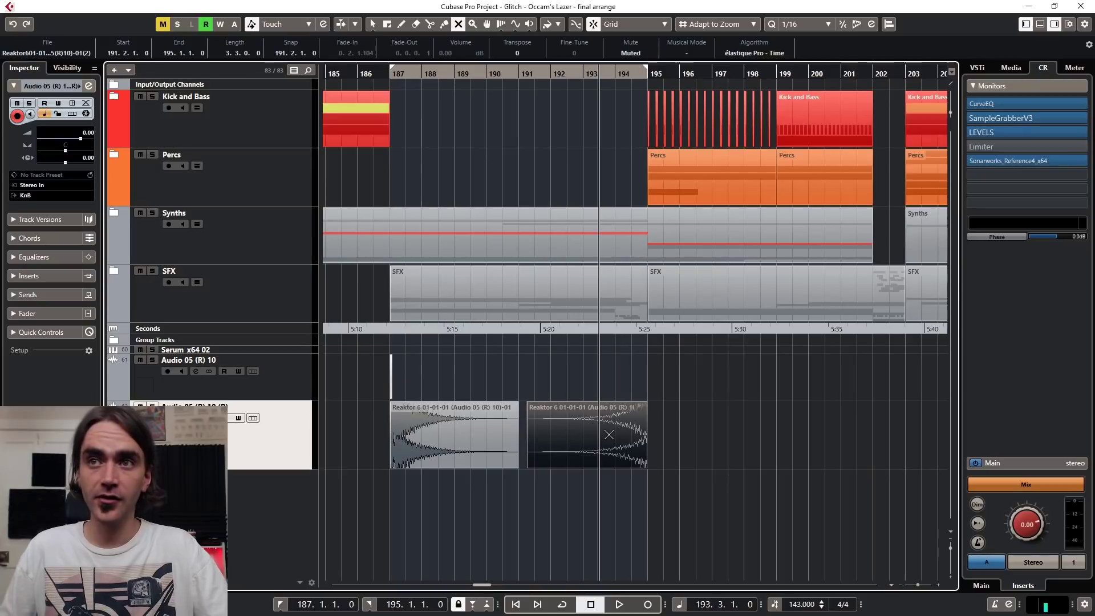
key("1")
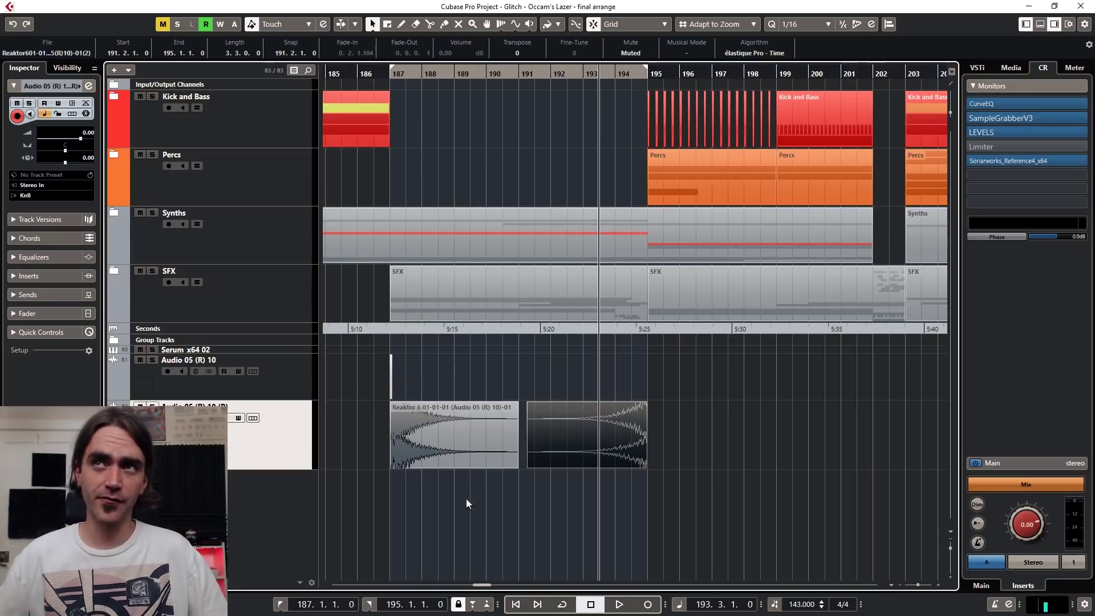
left_click(705, 478)
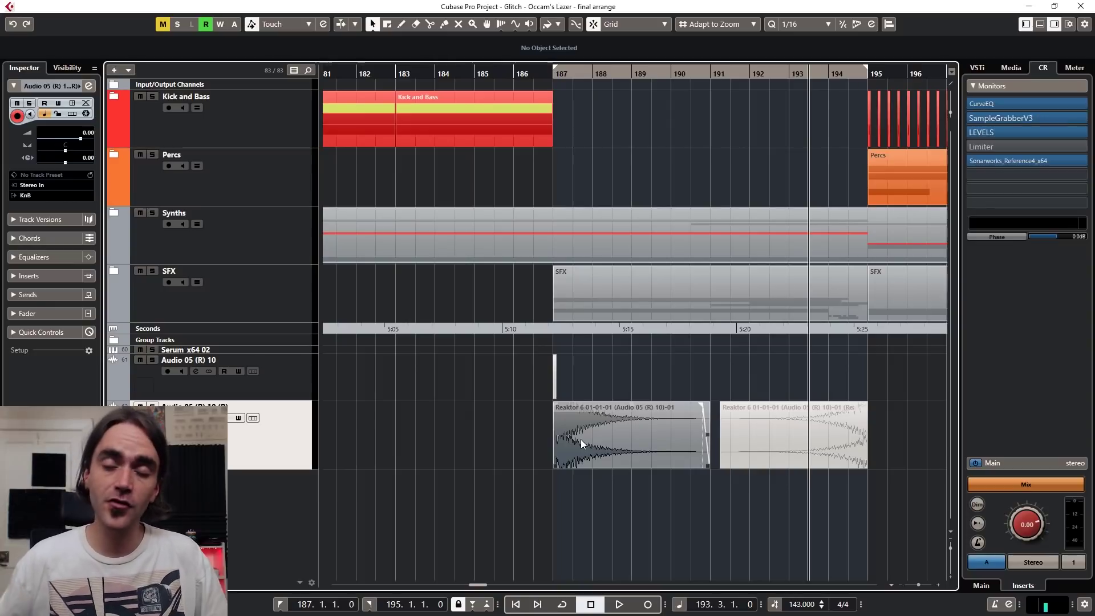
Add a Reaktor 6 instrument track below the Audio 05 (R) 10 track.
scroll(581, 439, "right", 3)
right_click(308, 386)
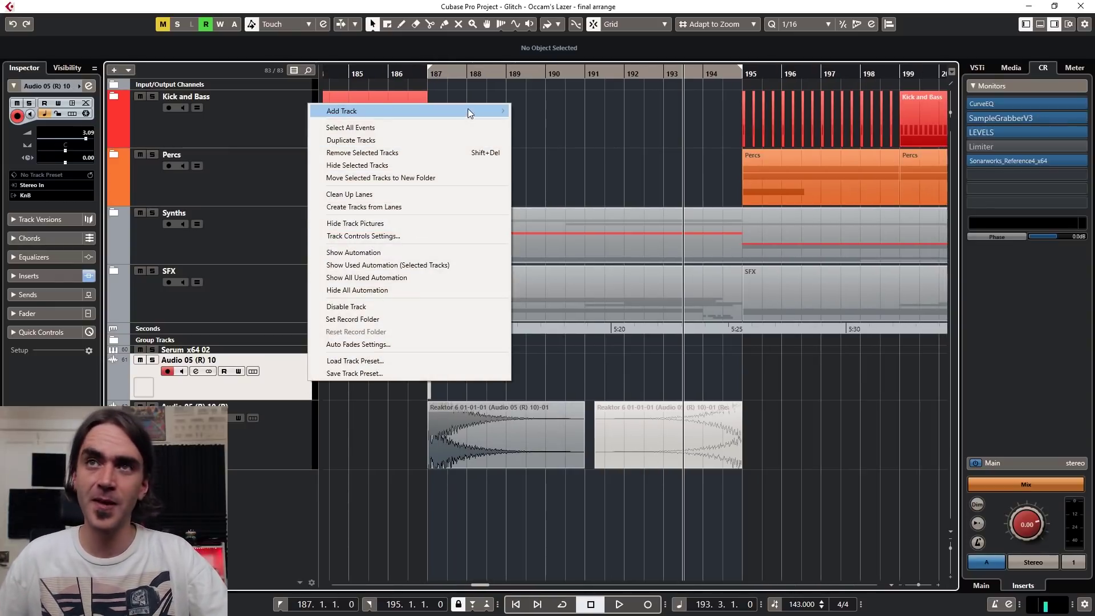
mouse_move(468, 108)
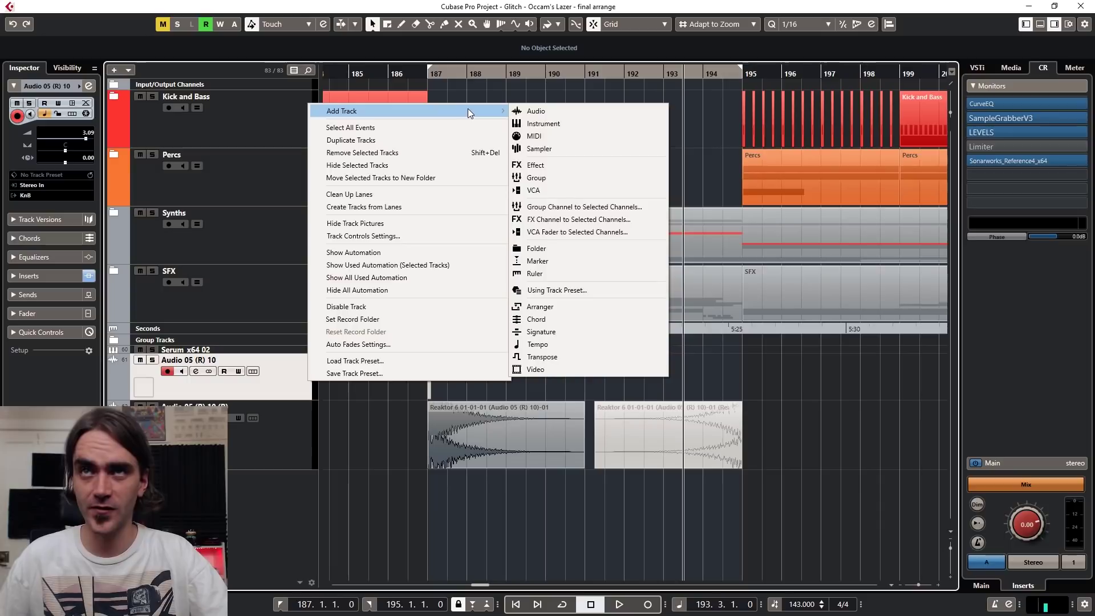
left_click(542, 125)
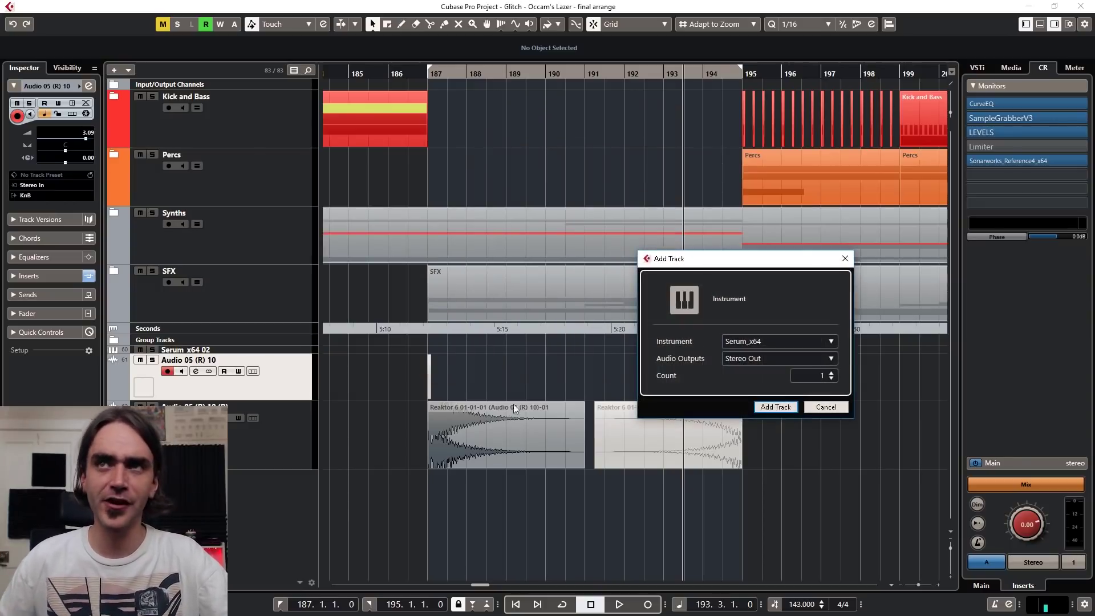
left_click(742, 341)
type("reak")
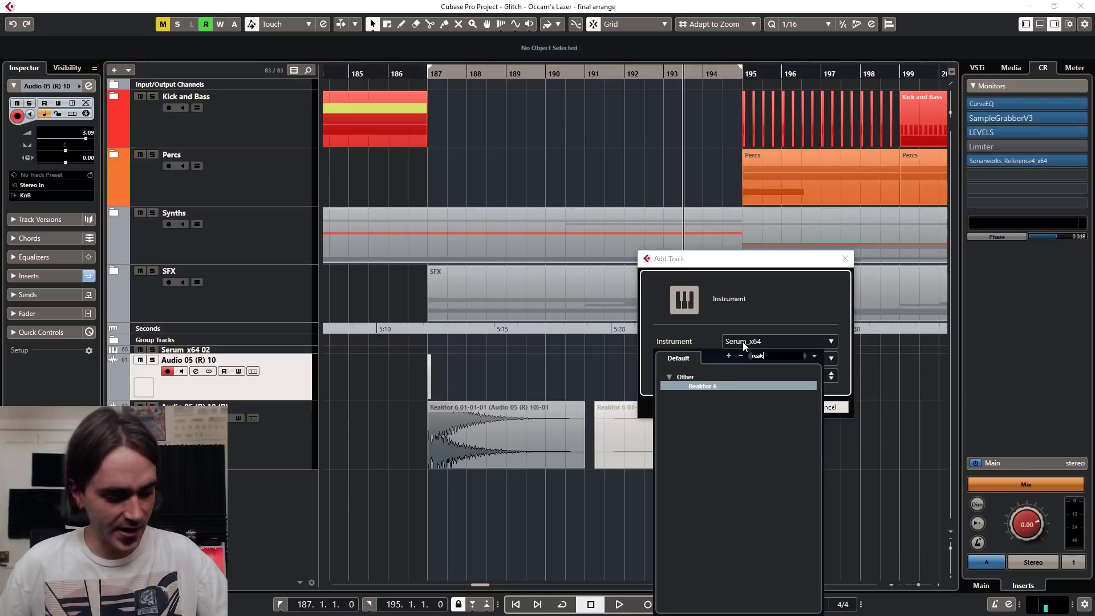
type("tor")
left_click(732, 385)
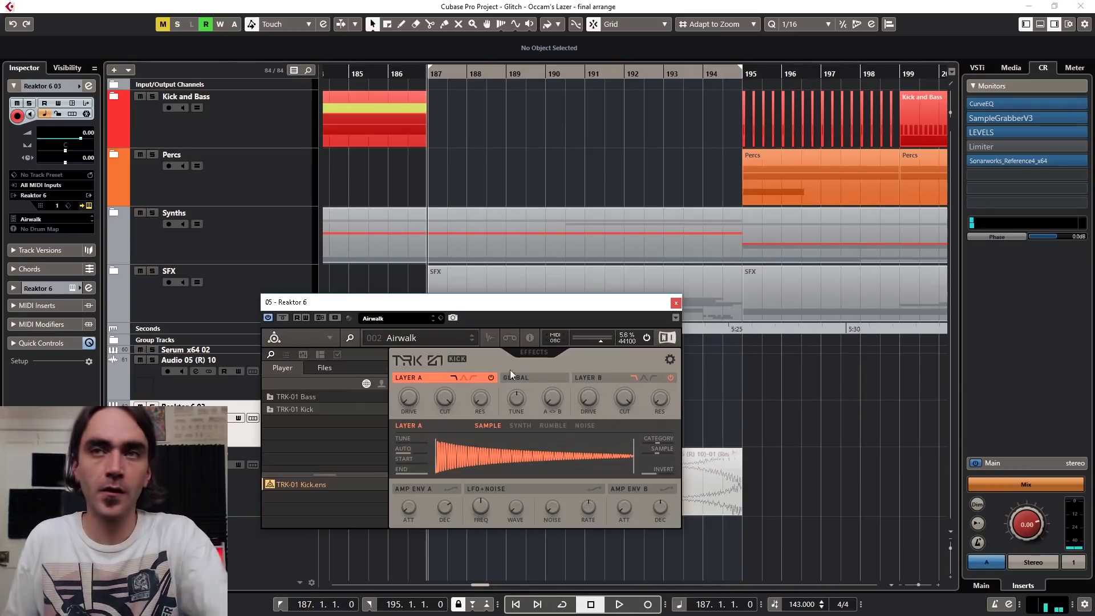
Load the INIT - TRK-01 Kick preset and set both layer A and layer B to the Synth source.
left_click(423, 336)
left_click(437, 380)
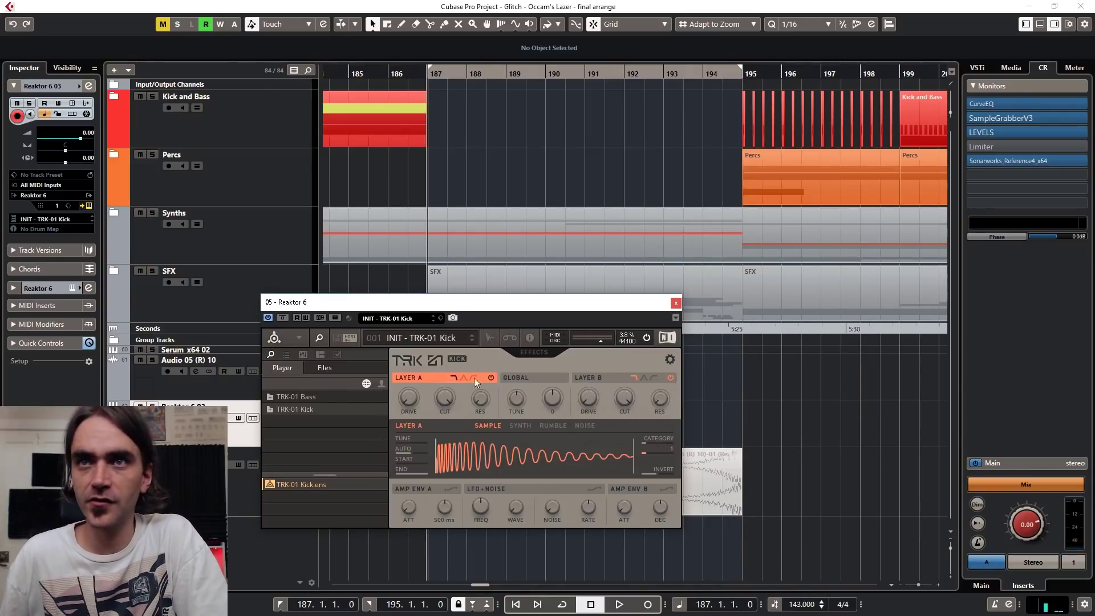
left_click(519, 425)
left_click(601, 376)
left_click(520, 425)
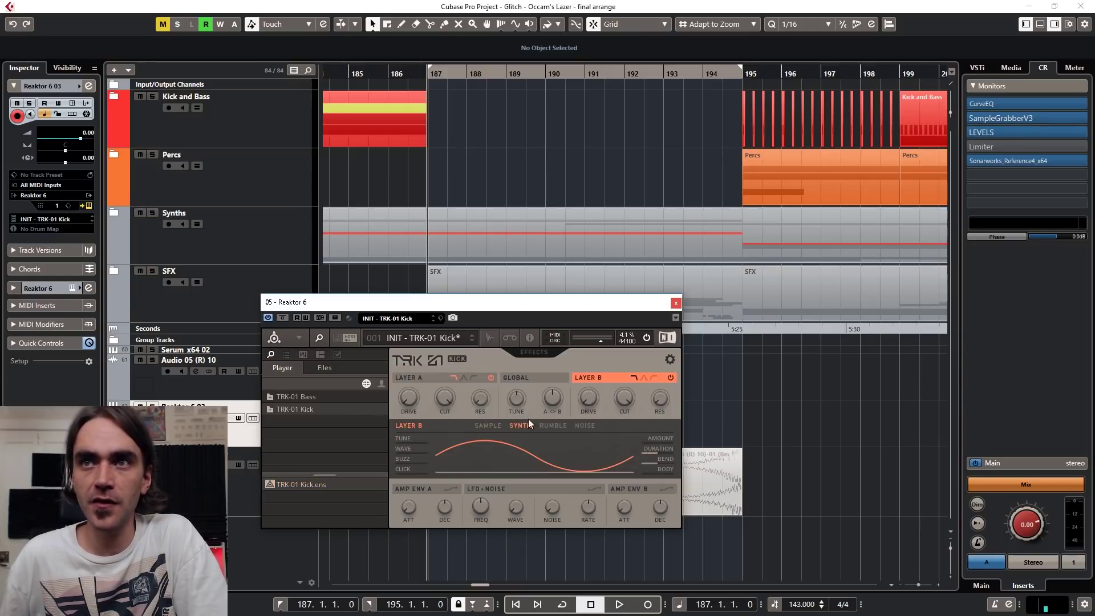
left_click(420, 376)
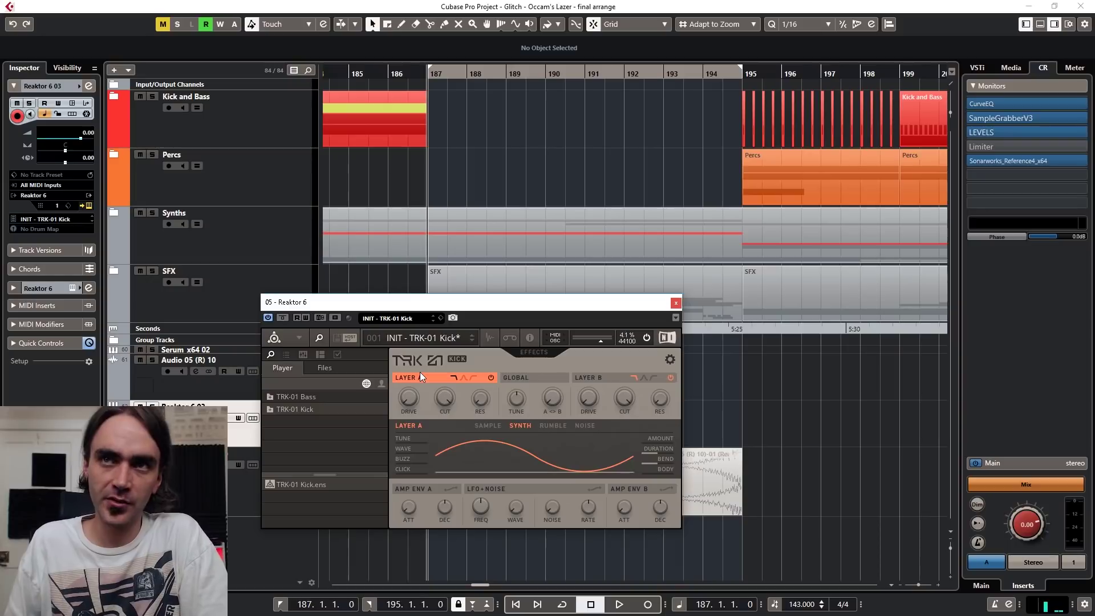
Open the Reaktor 6 track's channel settings and arrange the instrument window so the channel's inserts stay accessible.
left_click(89, 85)
left_click_drag(456, 303, 759, 353)
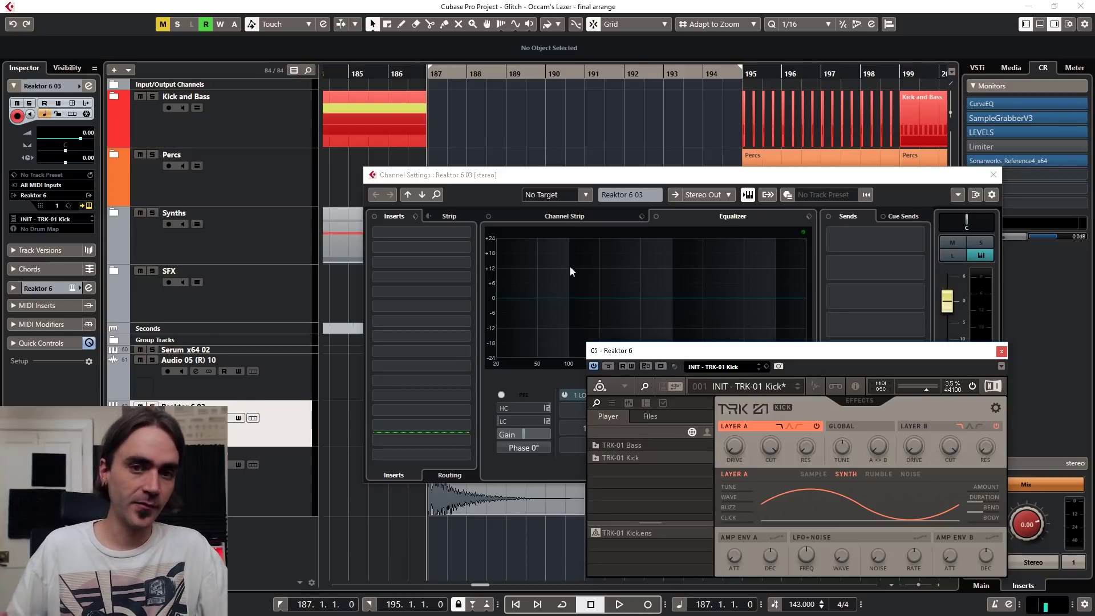
left_click_drag(757, 358, 681, 232)
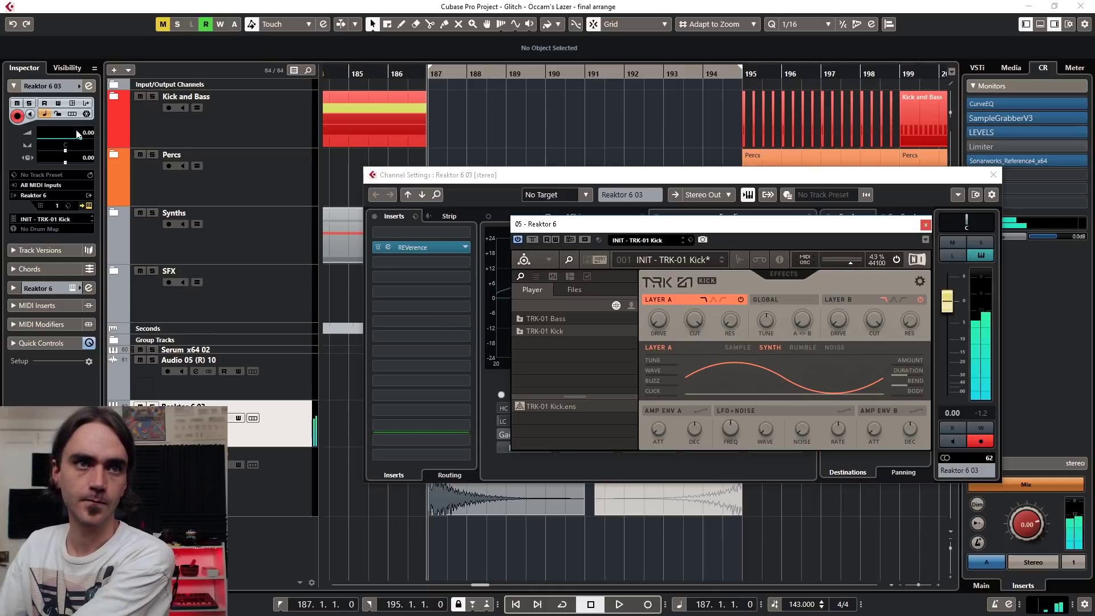
Set the Reaktor 6 track's volume to -3.95 dB and slightly lower the output level inside Reaktor.
scroll(83, 138, "down", 4)
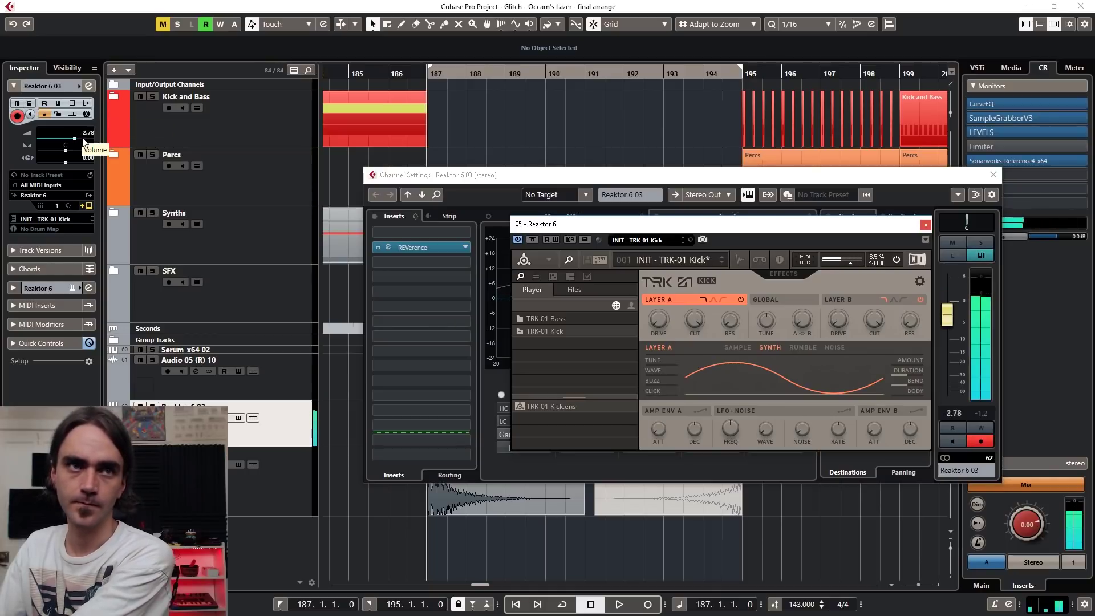
scroll(83, 139, "down", 3)
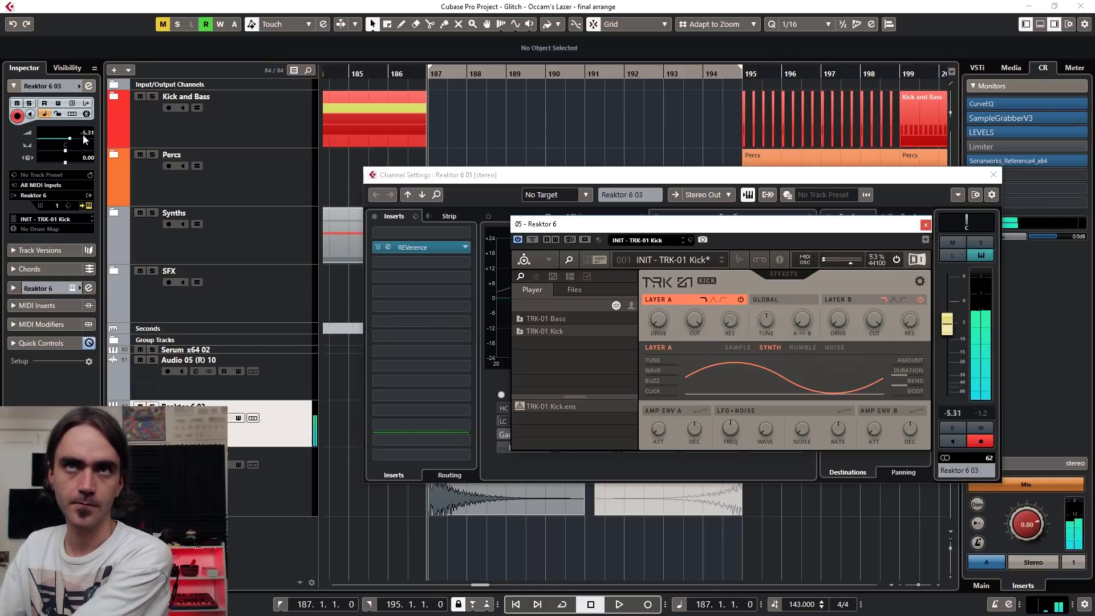
scroll(83, 135, "down", 1)
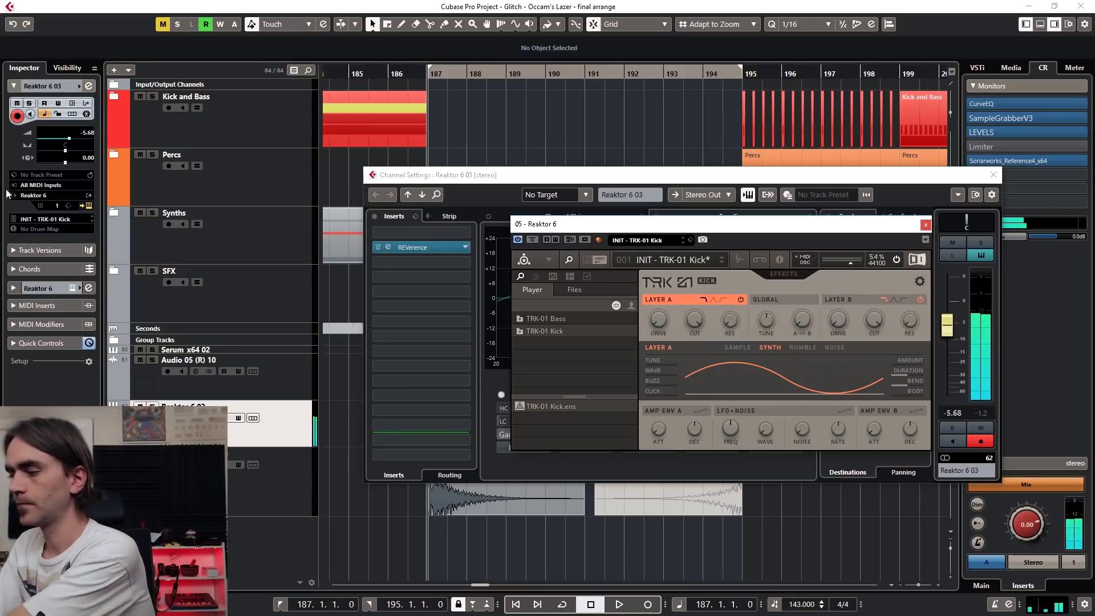
scroll(74, 134, "up", 4)
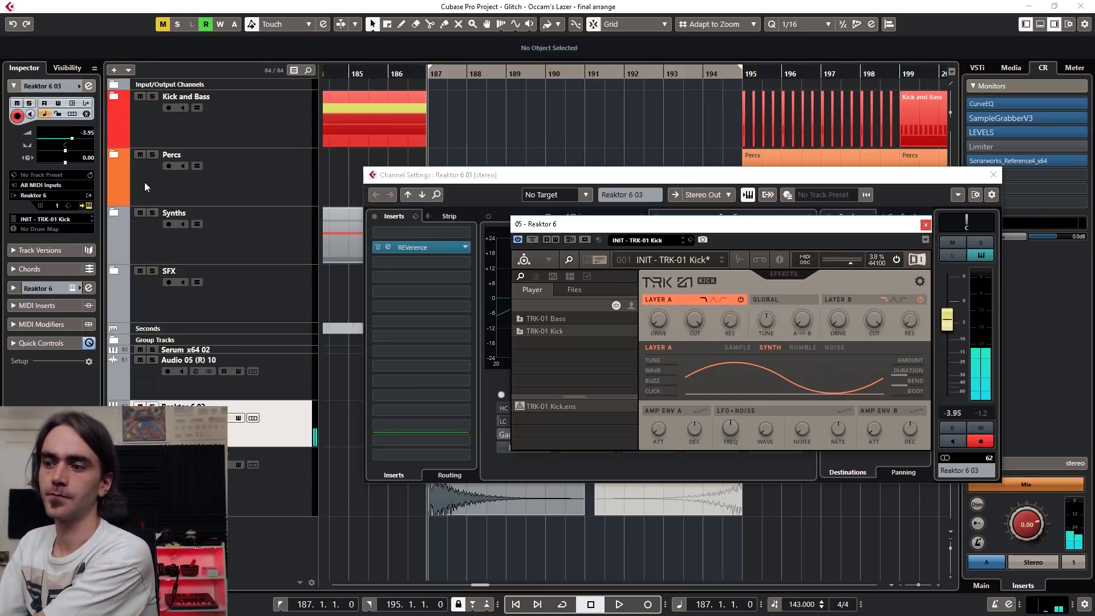
left_click_drag(650, 229, 223, 90)
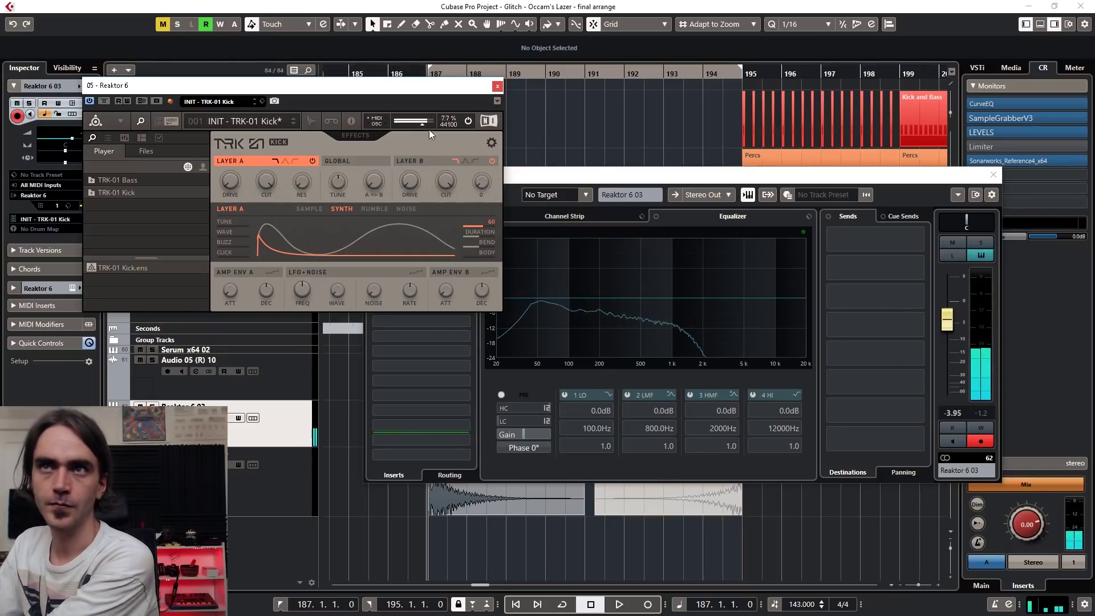
left_click_drag(423, 125, 415, 123)
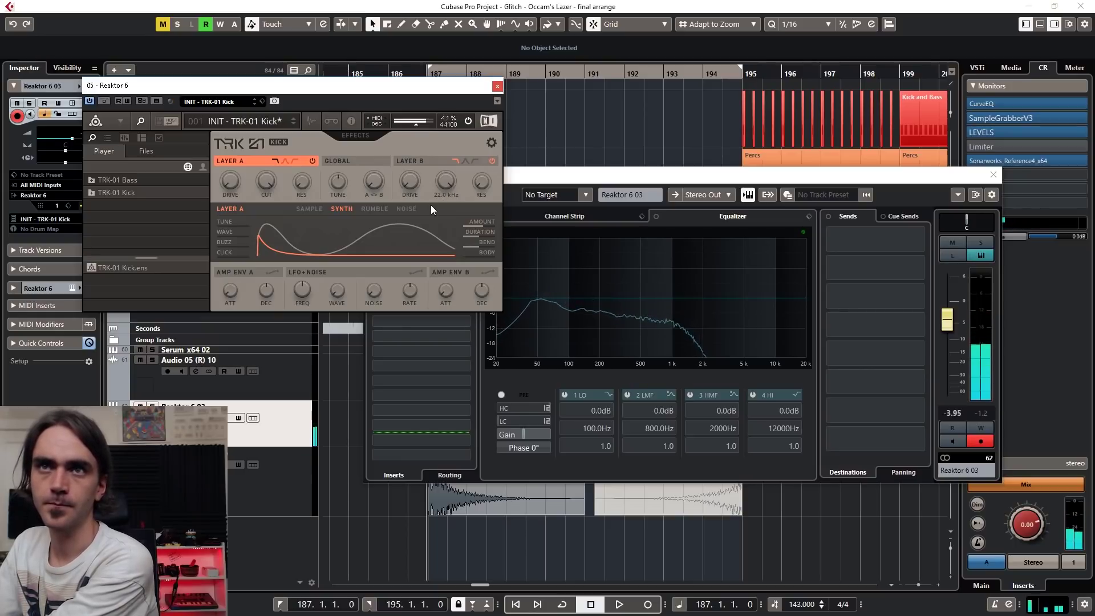
Adjust the amount of layer A's synth pitch envelope and set its duration to 265 ms.
left_click(347, 161)
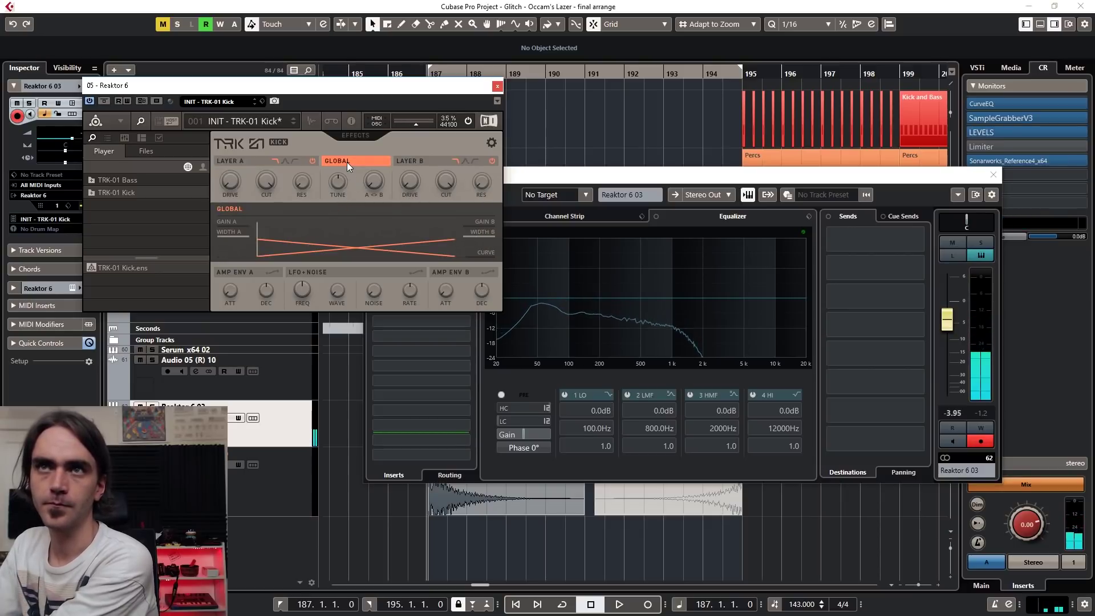
left_click(245, 162)
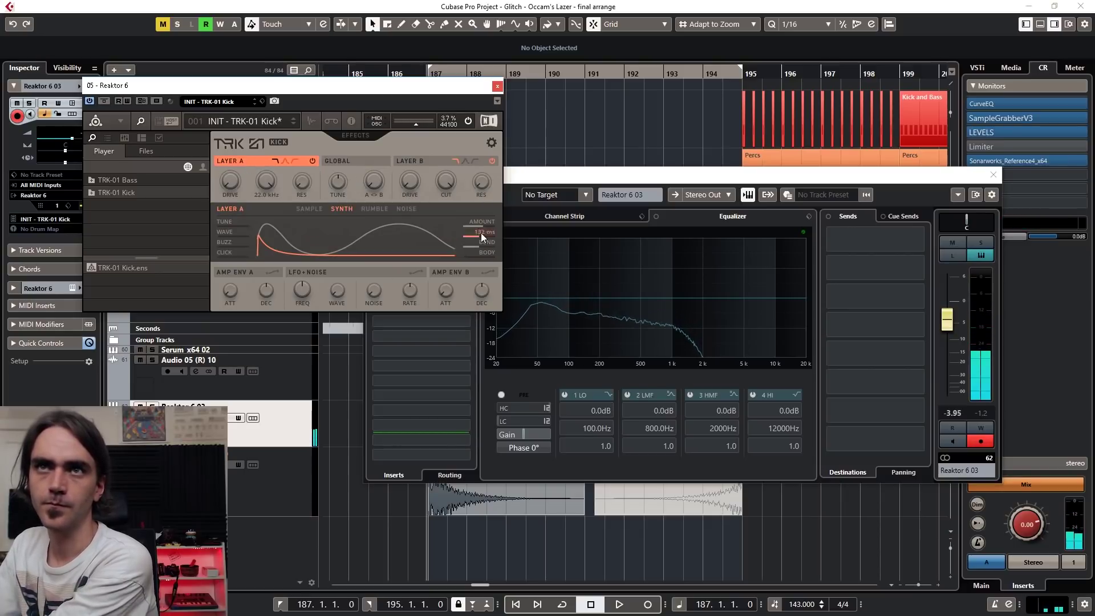
left_click_drag(480, 233, 497, 183)
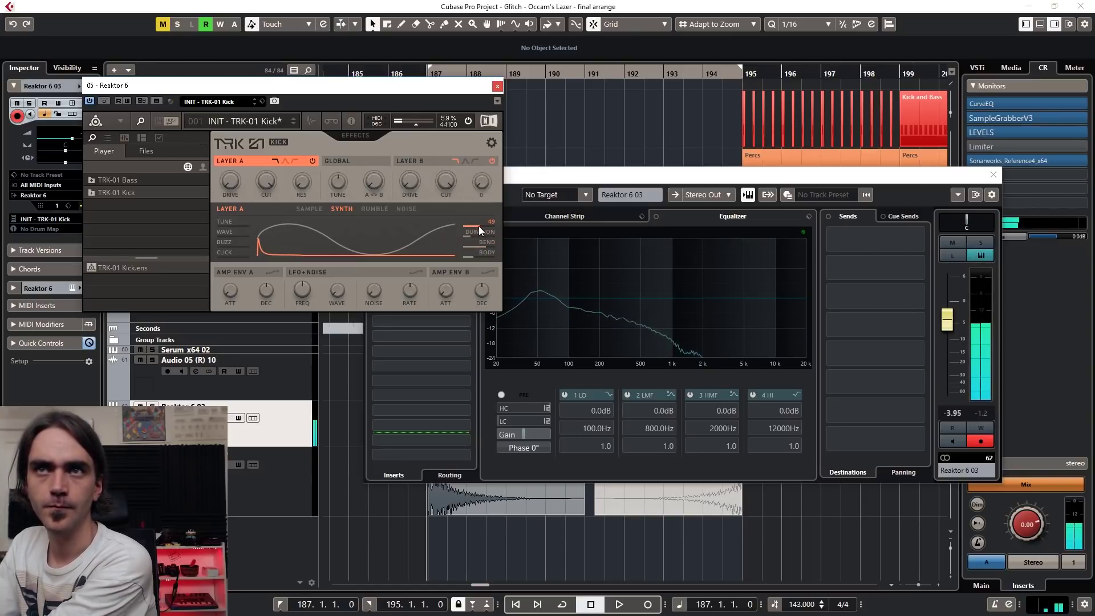
left_click_drag(478, 226, 484, 198)
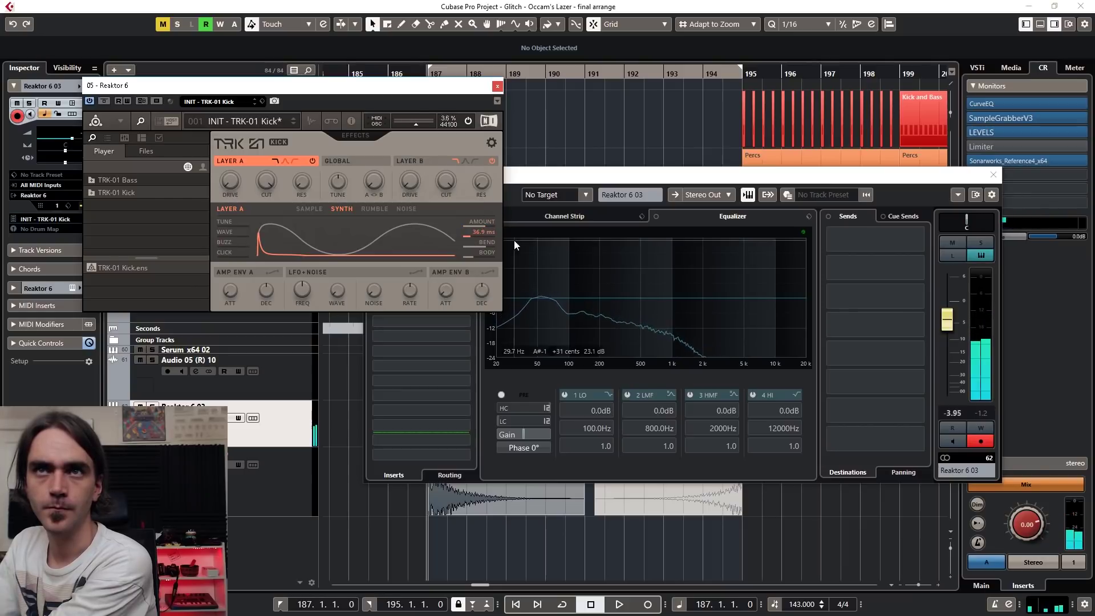
left_click_drag(491, 222, 495, 193)
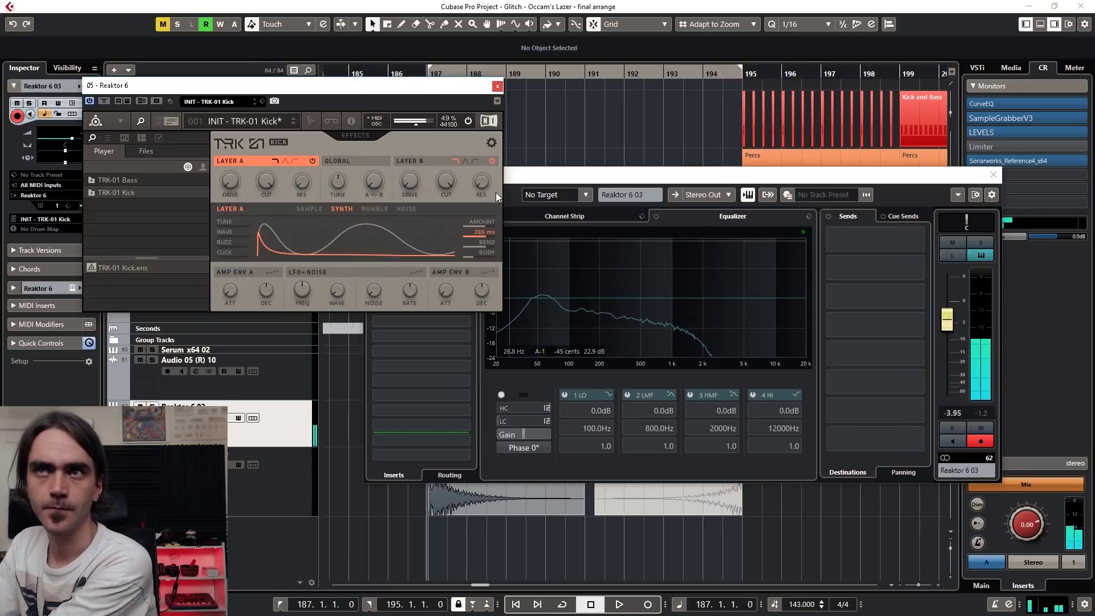
Shorten layer A's synth pitch envelope by reducing its duration and bend, and adjust the layer's filter cutoff and resonance by ear.
left_click_drag(490, 243, 484, 312)
mouse_move(491, 231)
left_mouse_down()
mouse_move(484, 261)
mouse_move(486, 251)
left_mouse_up()
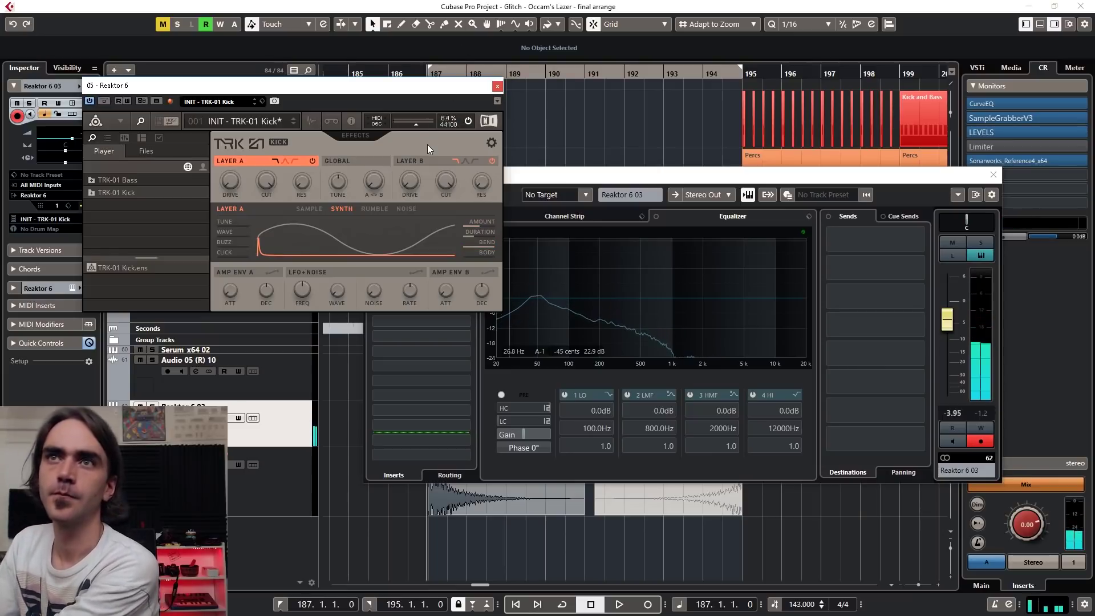
left_click_drag(273, 238, 275, 242)
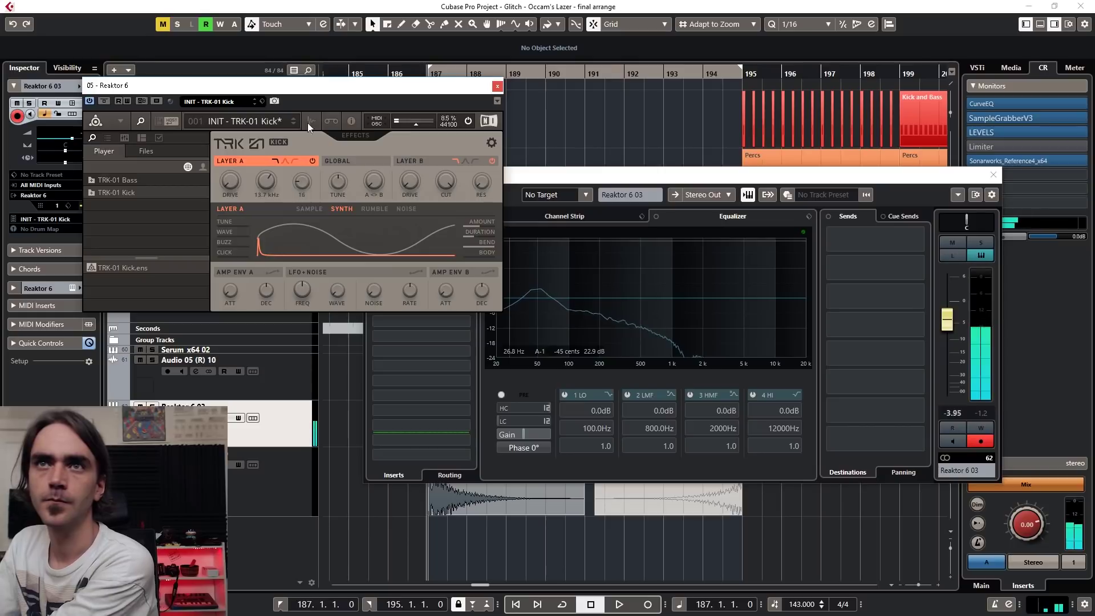
left_click_drag(303, 179, 318, 79)
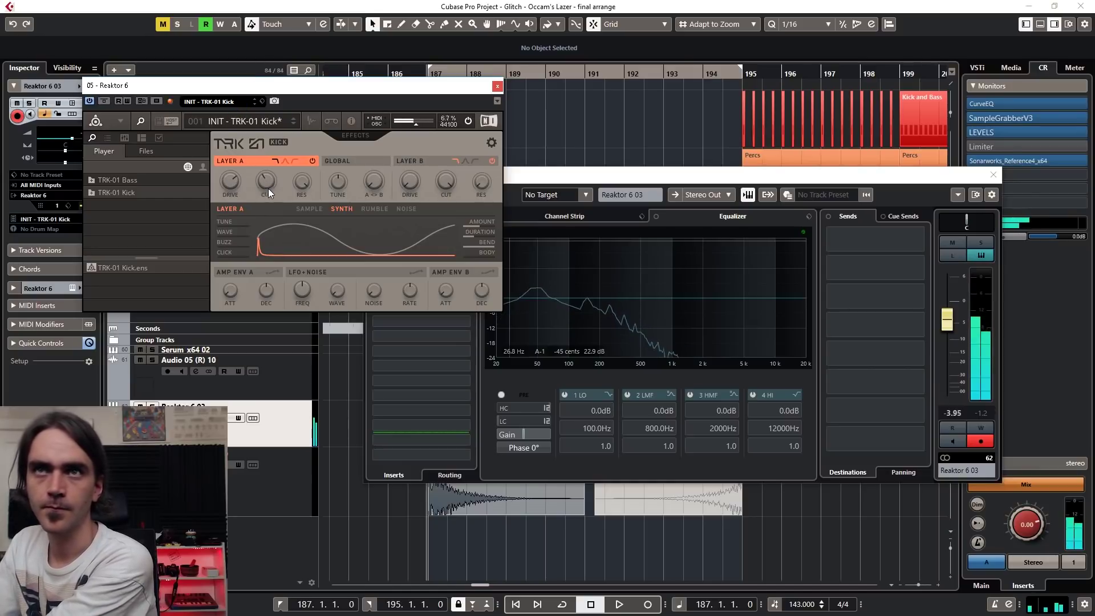
left_click_drag(268, 188, 269, 191)
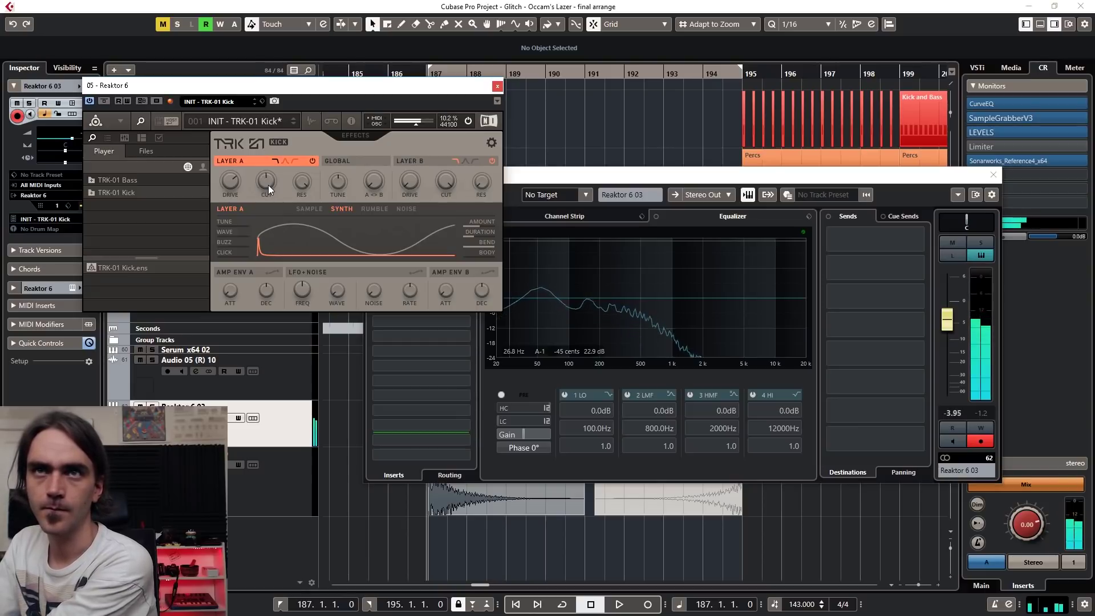
mouse_move(268, 185)
left_mouse_down()
mouse_move(281, 116)
mouse_move(273, 183)
left_mouse_up()
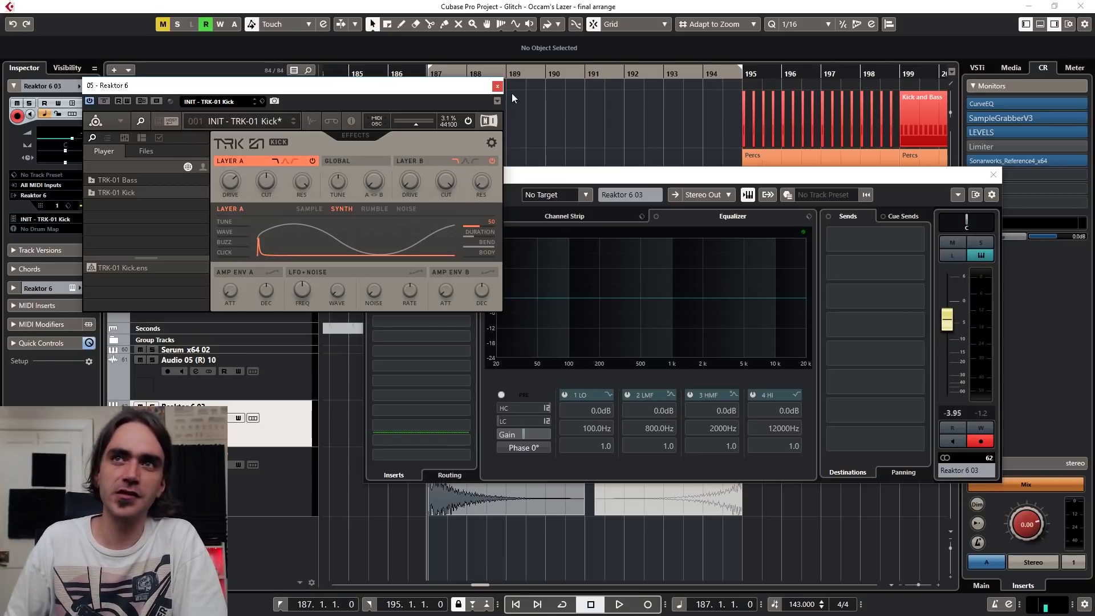
Close the Reaktor 6 and channel settings windows and expand the Kick and Bass folder to examine its kick and bass parts.
left_click(496, 86)
left_click(449, 127)
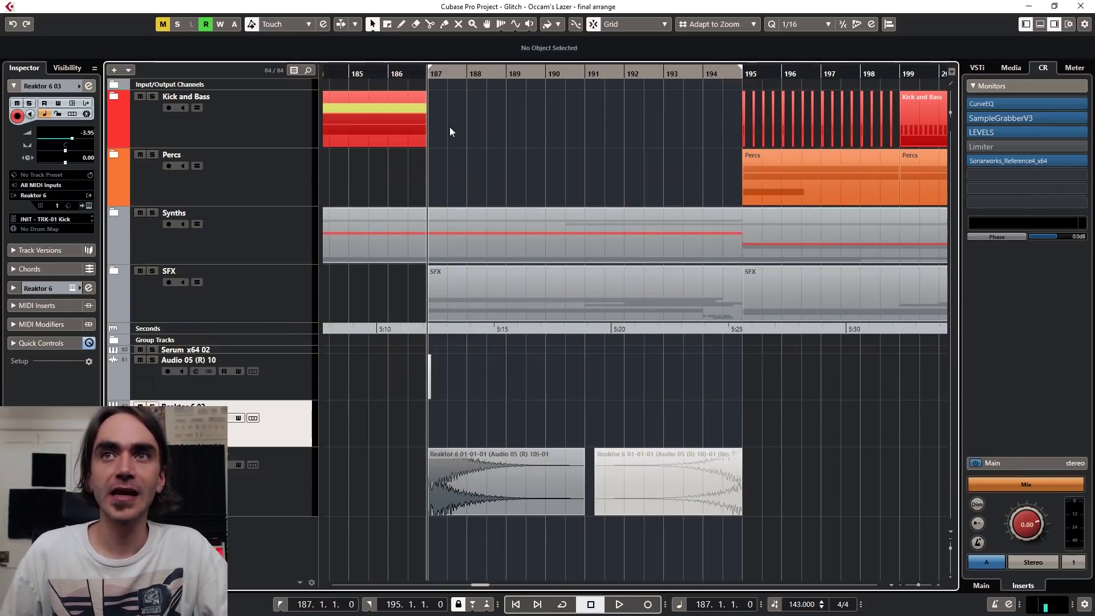
left_click(118, 95)
left_click(111, 95)
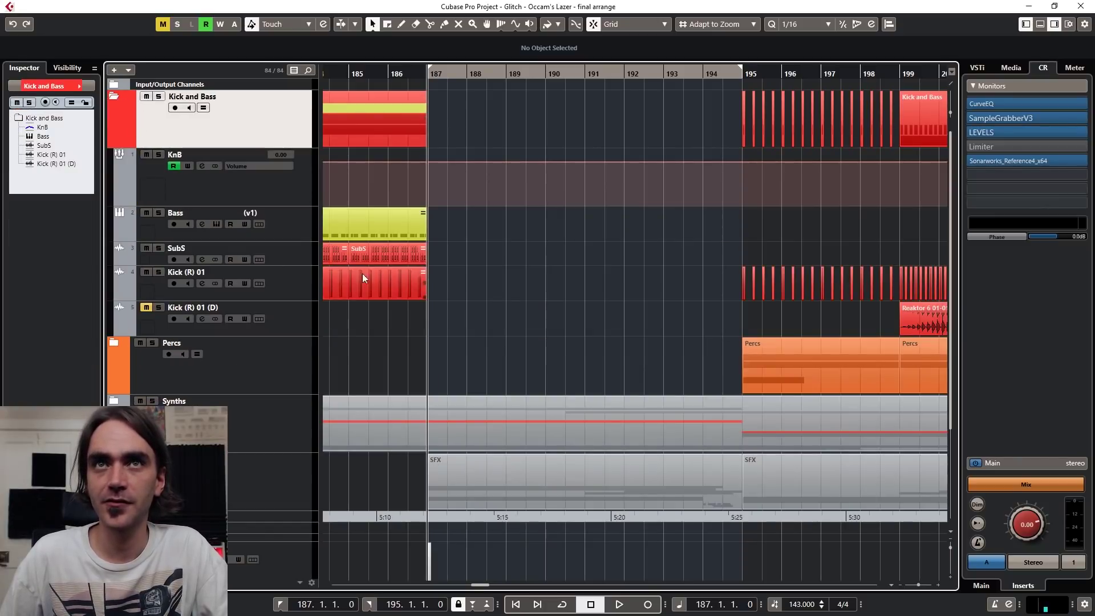
left_click(272, 234)
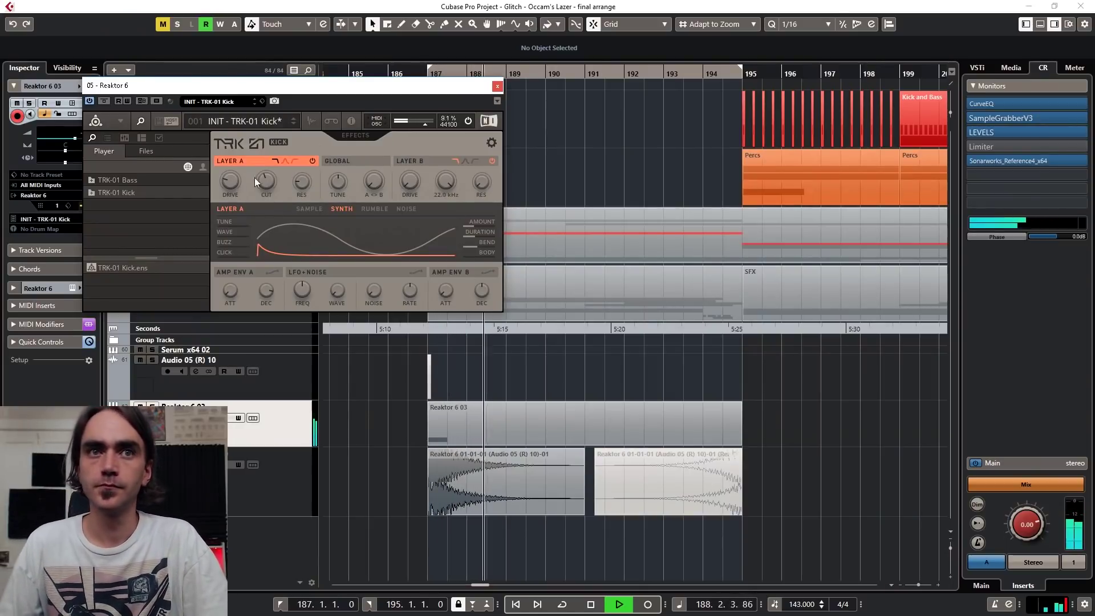
Lower layer A's drive and reshape amp envelope A through its attack, attack bend and decay body, setting the decay body to 63.
left_click_drag(231, 182, 233, 200)
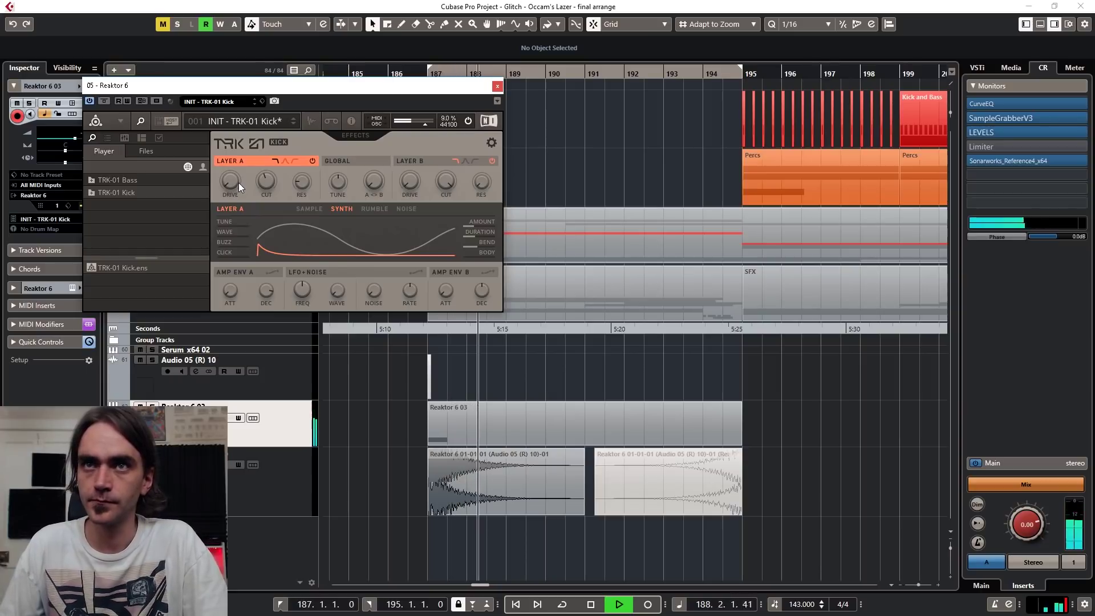
left_click(246, 282)
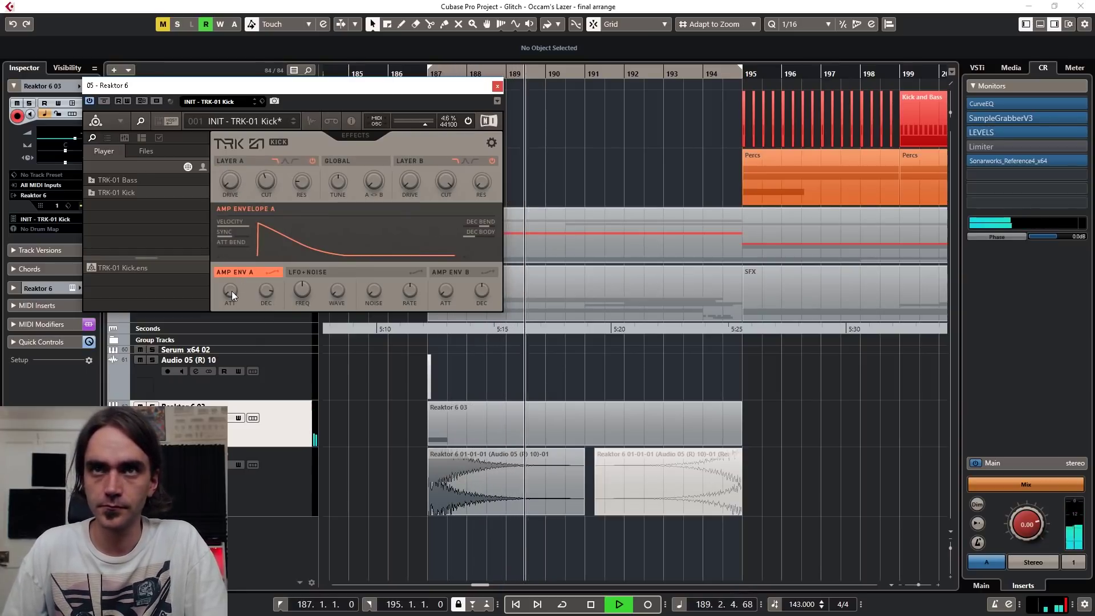
mouse_move(231, 292)
left_mouse_down()
mouse_move(231, 280)
mouse_move(231, 300)
left_mouse_up()
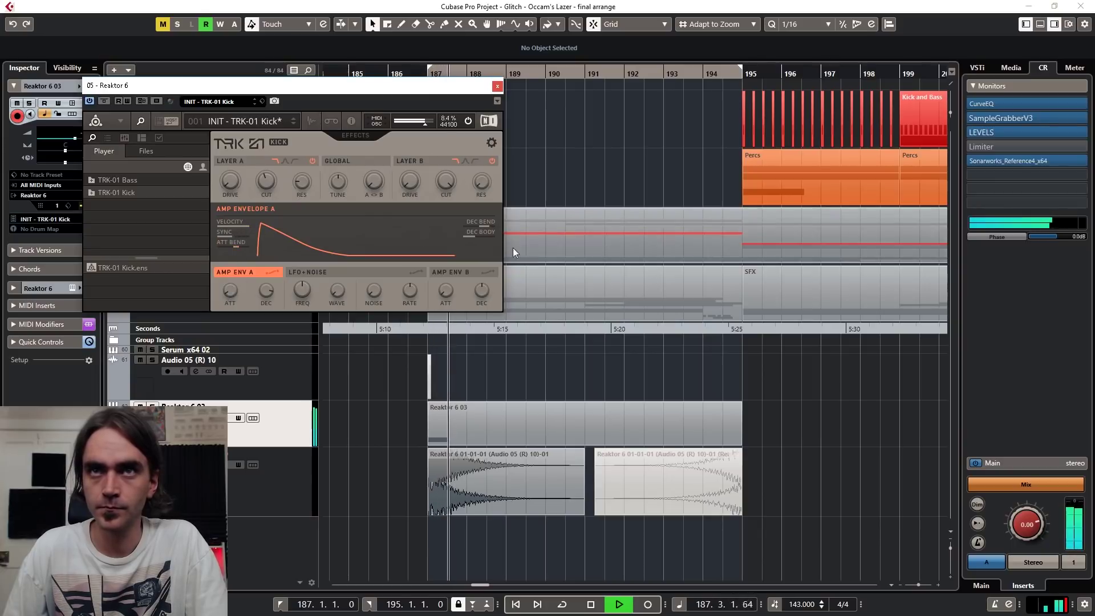
mouse_move(481, 234)
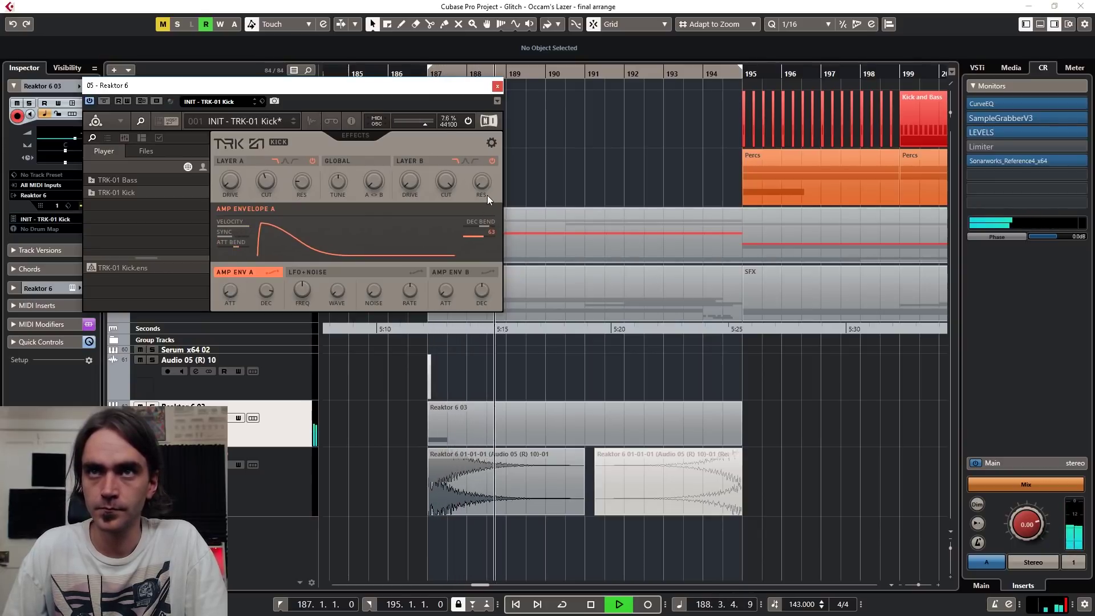
key("space")
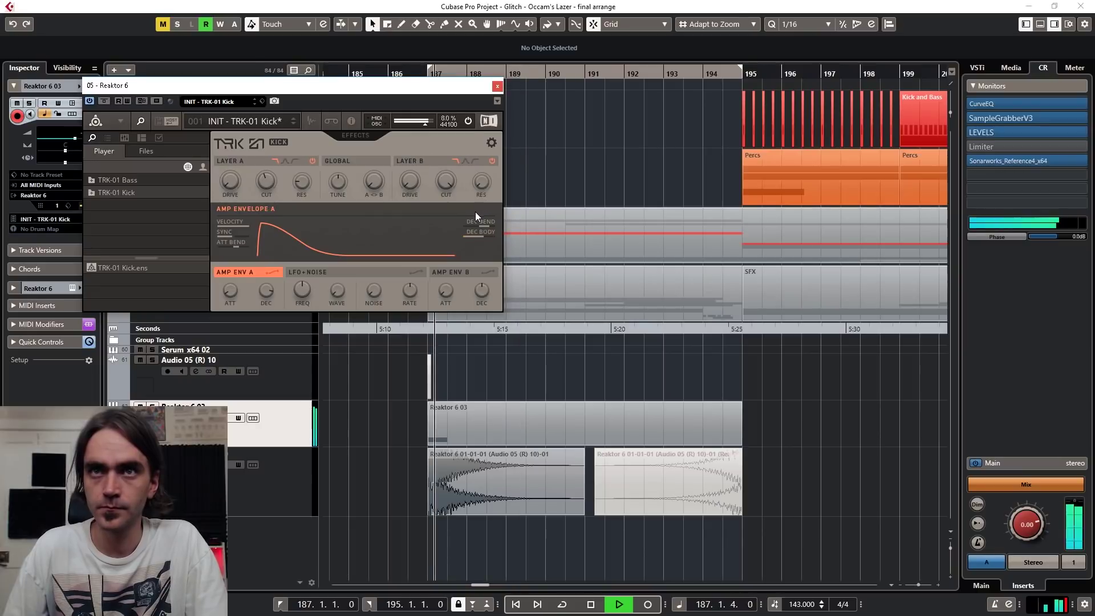
Lower the Reaktor 6 03 track's volume to -7.58 dB while replaying the break from bar 187.
left_click(70, 138)
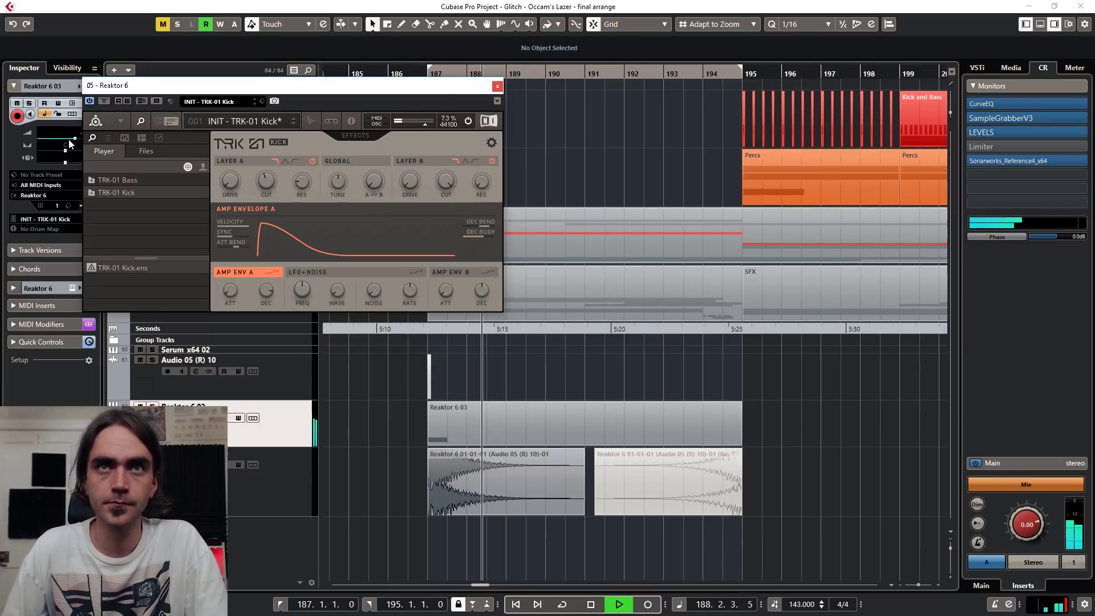
key("space")
key("space")
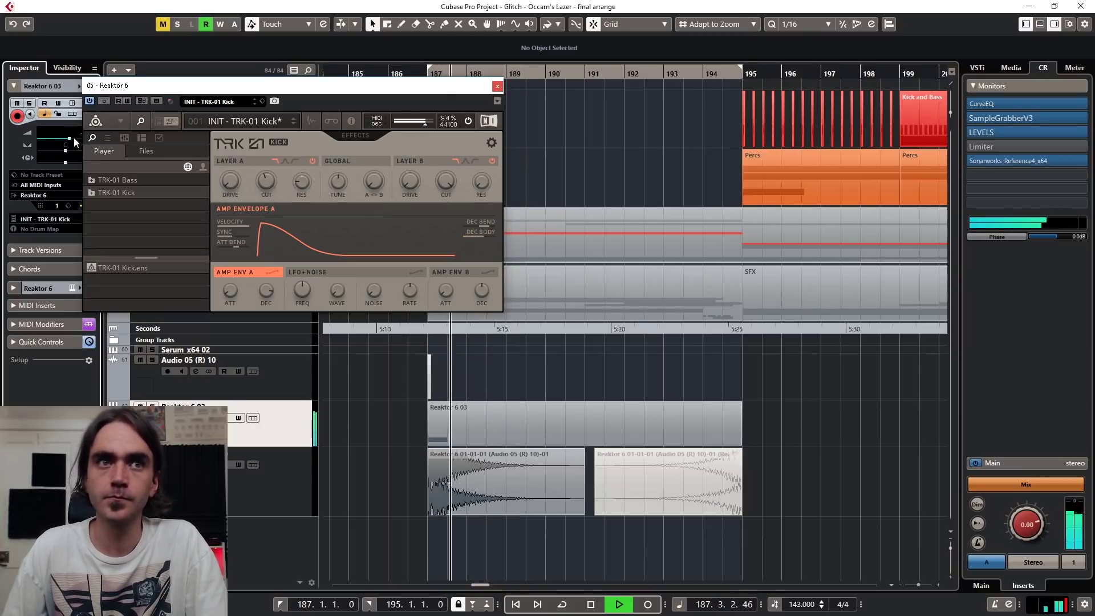
key("space")
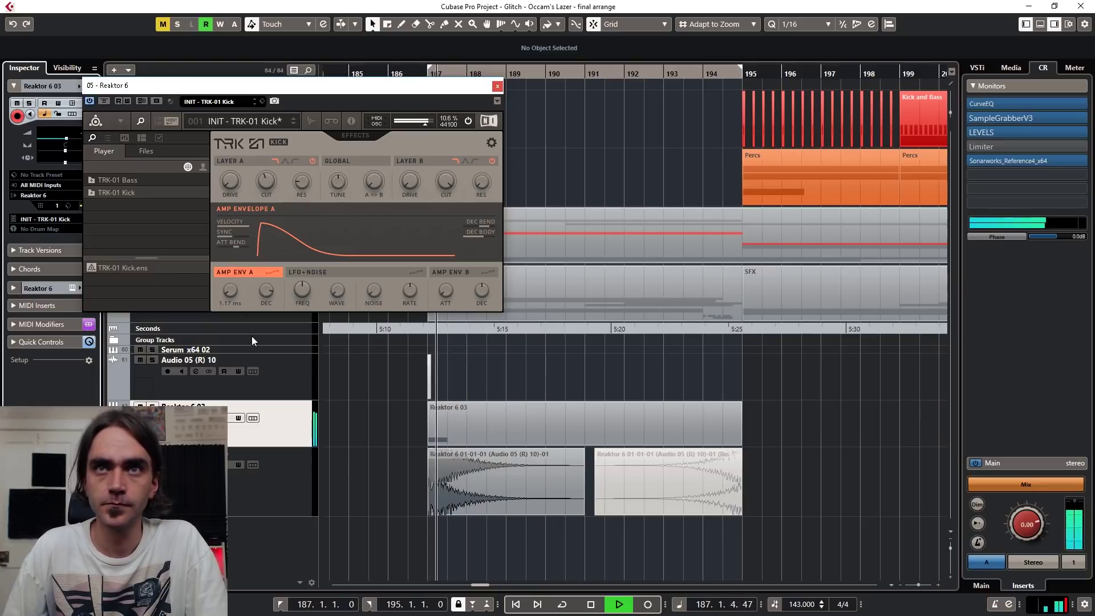
Open the REVerence insert on the Reaktor 6 03 channel and set its mix to 44% while auditioning the kick.
left_click_drag(241, 85, 654, 114)
left_click(83, 80)
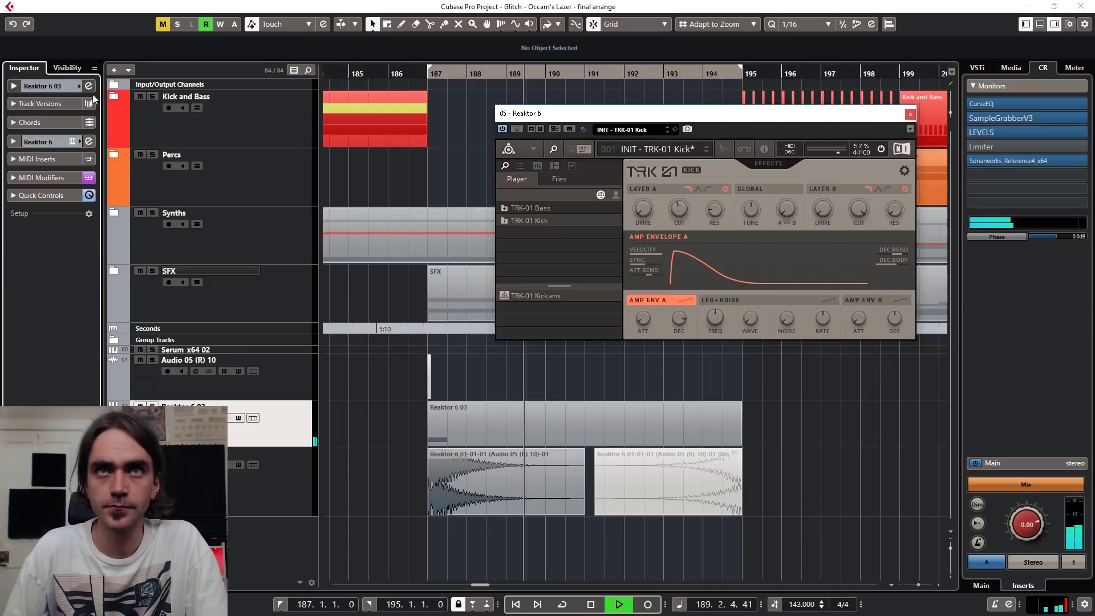
left_click(89, 85)
left_click(389, 248)
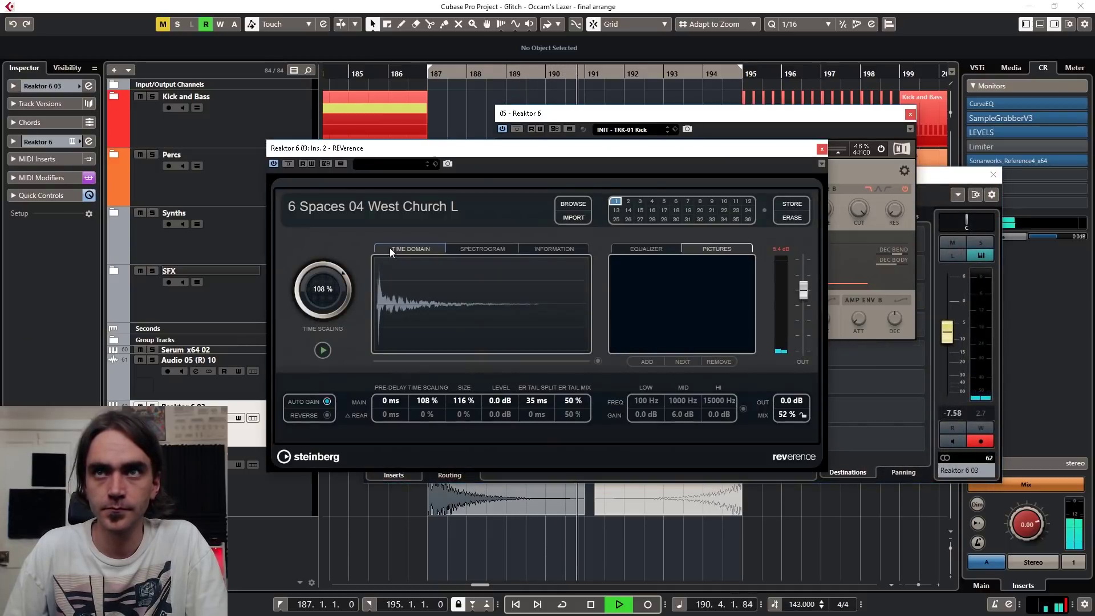
left_click_drag(785, 459, 812, 460)
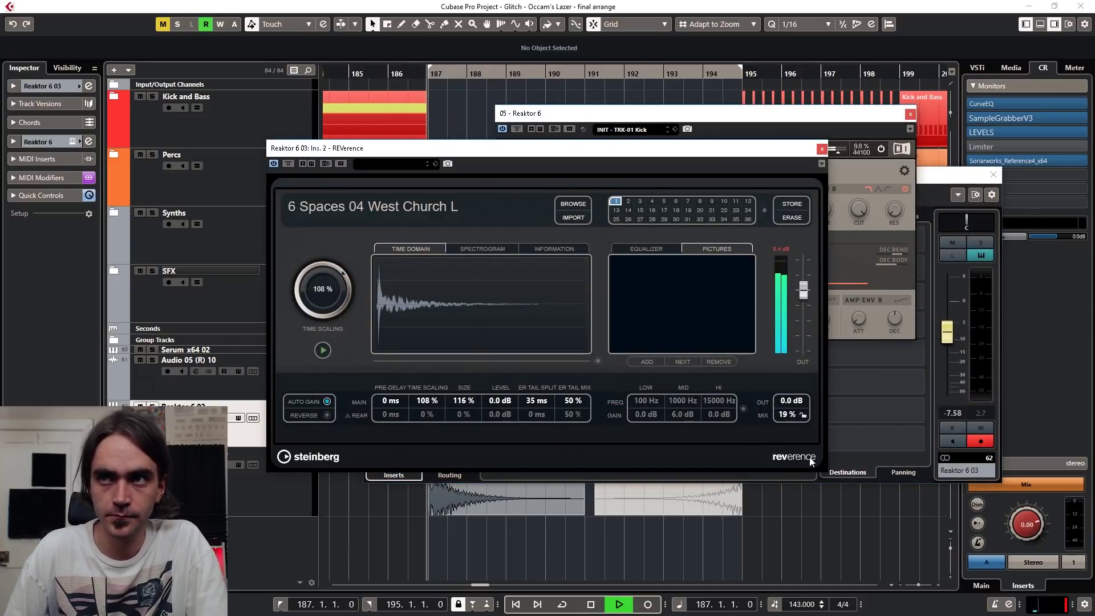
key("space")
key("space")
mouse_move(786, 402)
left_mouse_down()
mouse_move(777, 395)
mouse_move(789, 398)
left_mouse_up()
key("space")
key("space")
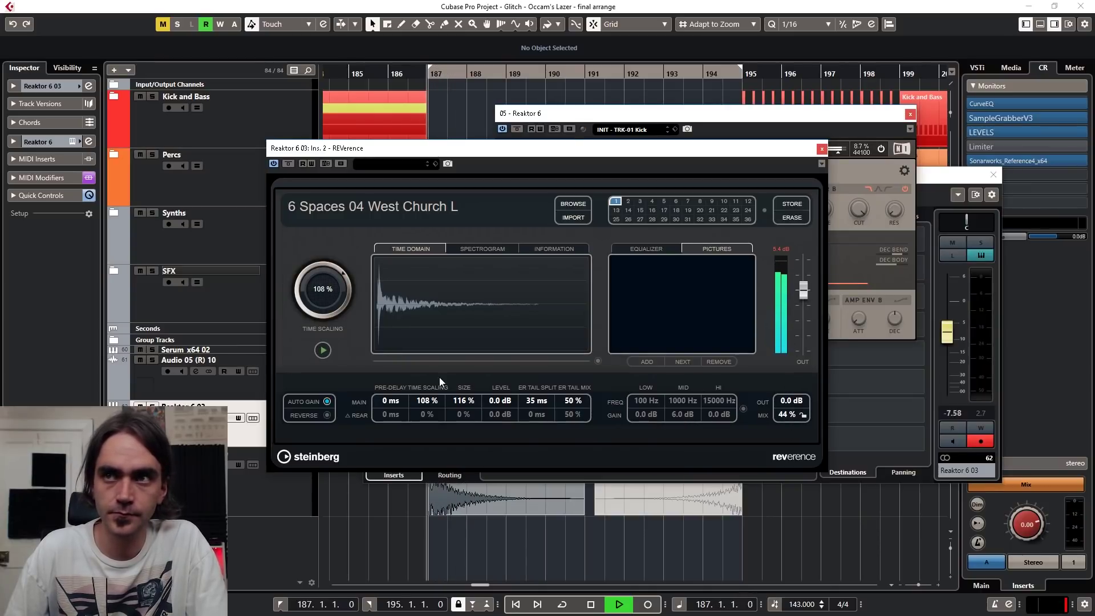
Reset REVerence's main size and time scaling to 100%, and close the reverb, Reaktor 6 and channel settings windows.
left_click(465, 399, "ctrl")
left_click(440, 401, "ctrl")
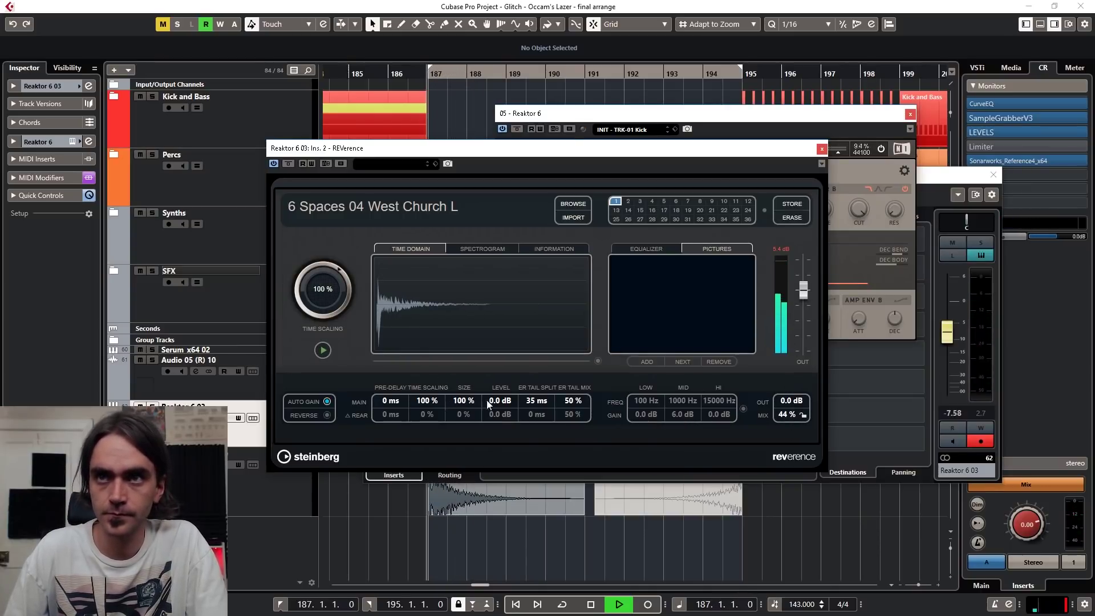
left_click(819, 149)
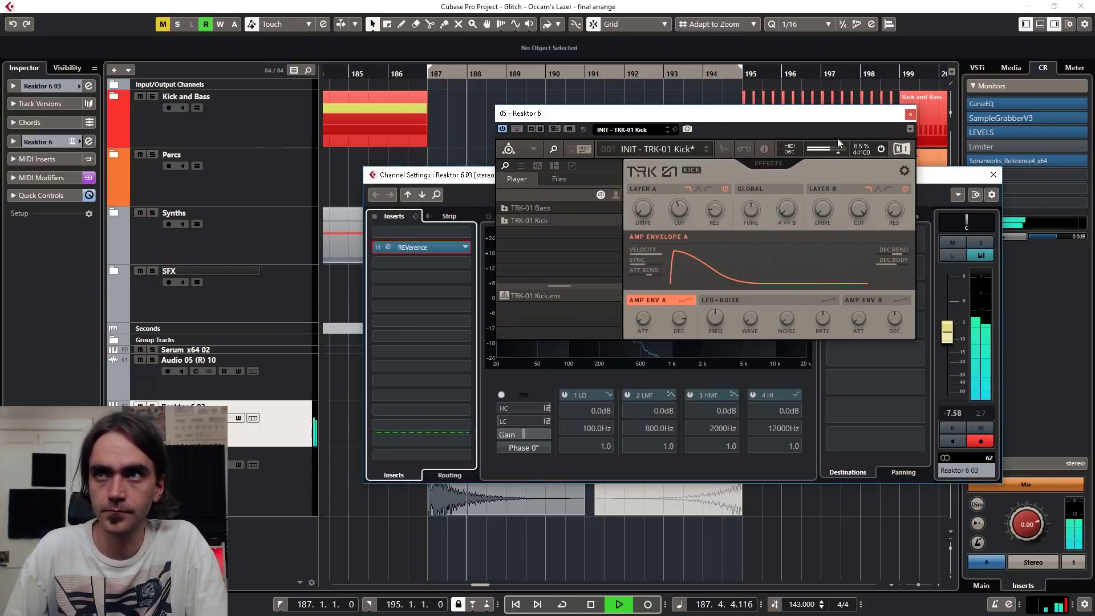
left_click(910, 114)
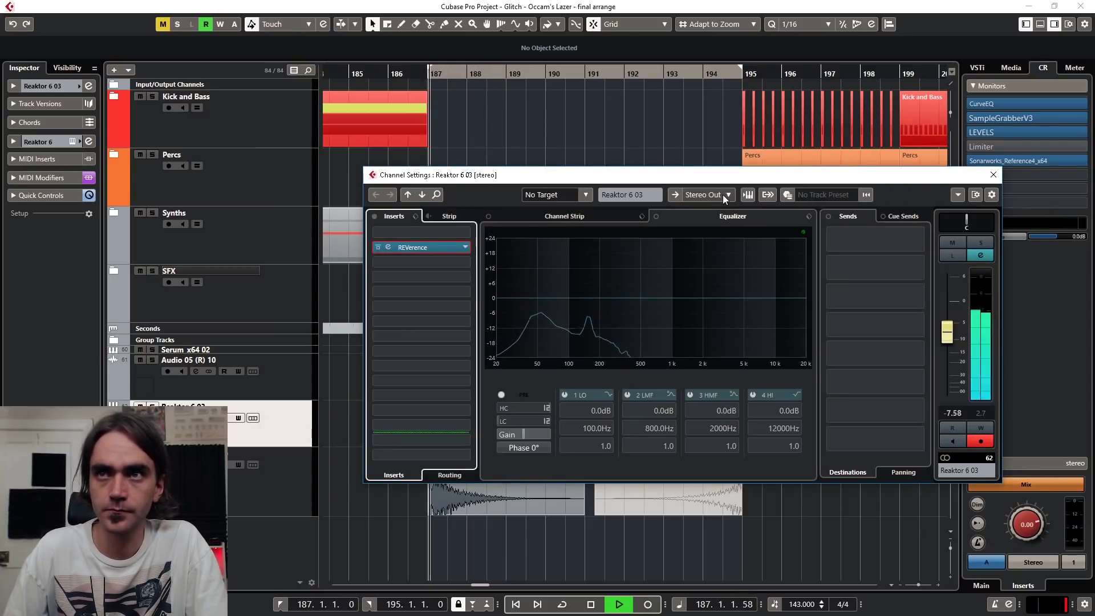
left_click_drag(735, 176, 546, 87)
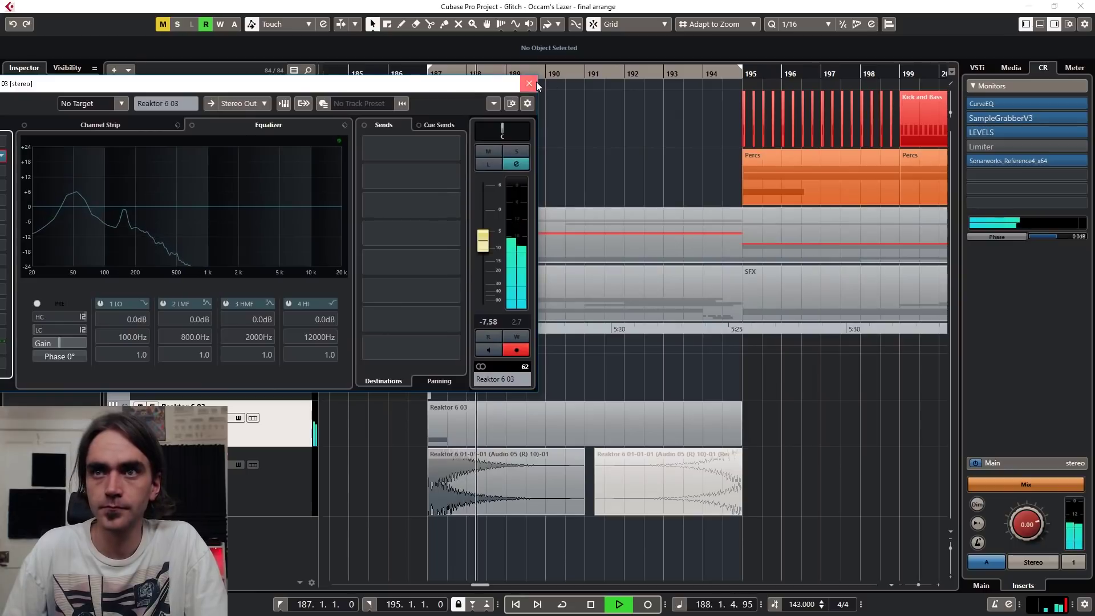
left_click(533, 83)
Lower the Reaktor 6 03 track's volume to -8.61 dB during playback of the break.
key("space")
key("space")
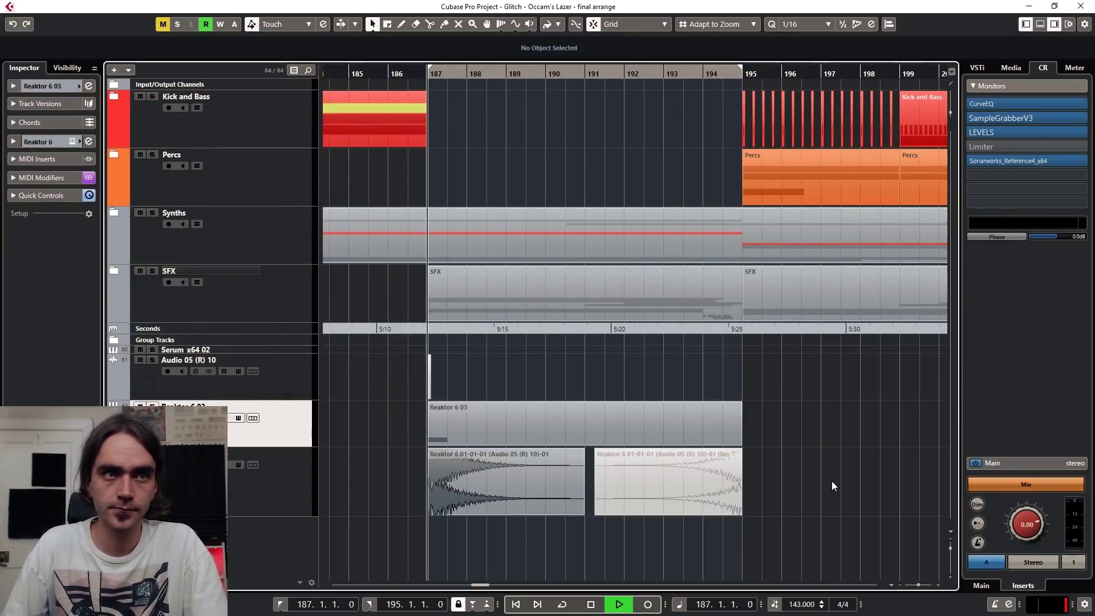
left_click(13, 86)
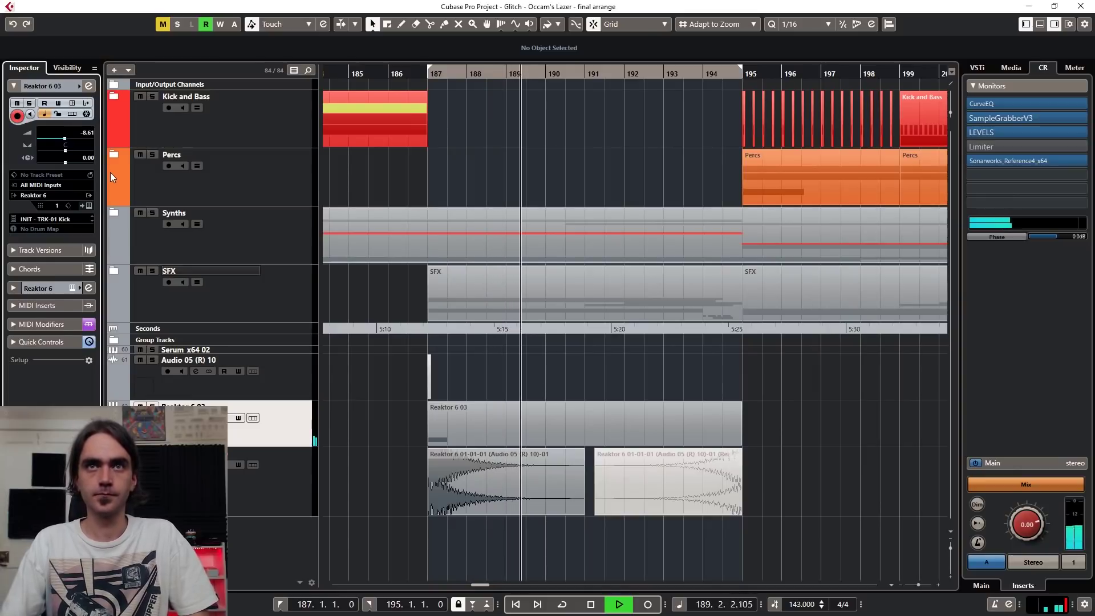
Play the break from bar 187 with more of the surrounding arrangement in view to check the new impact in context.
key("KP_1")
key("g")
key("g")
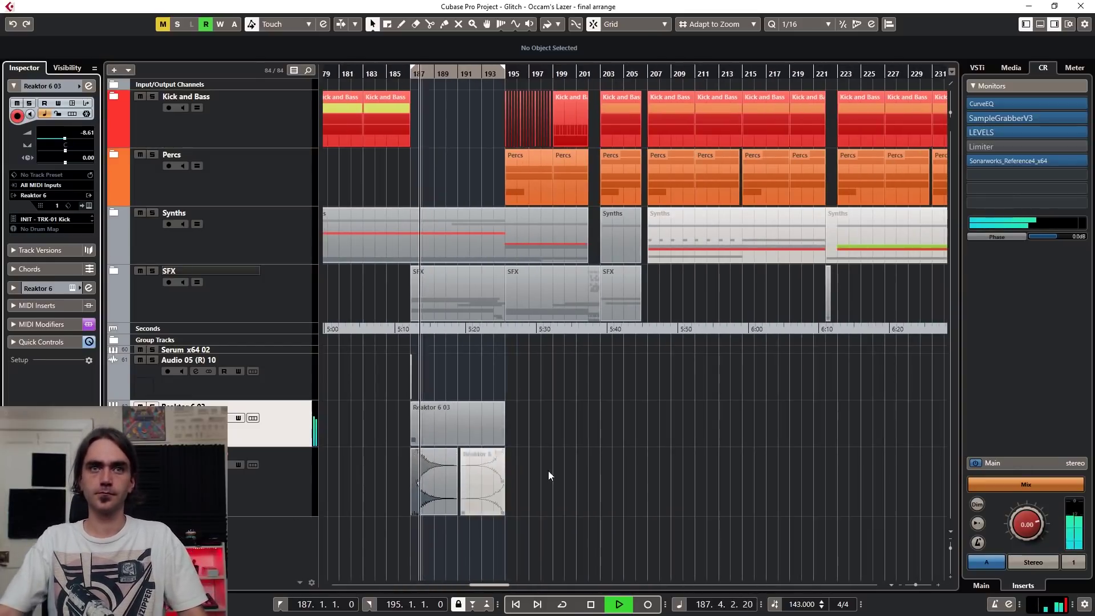
key("space")
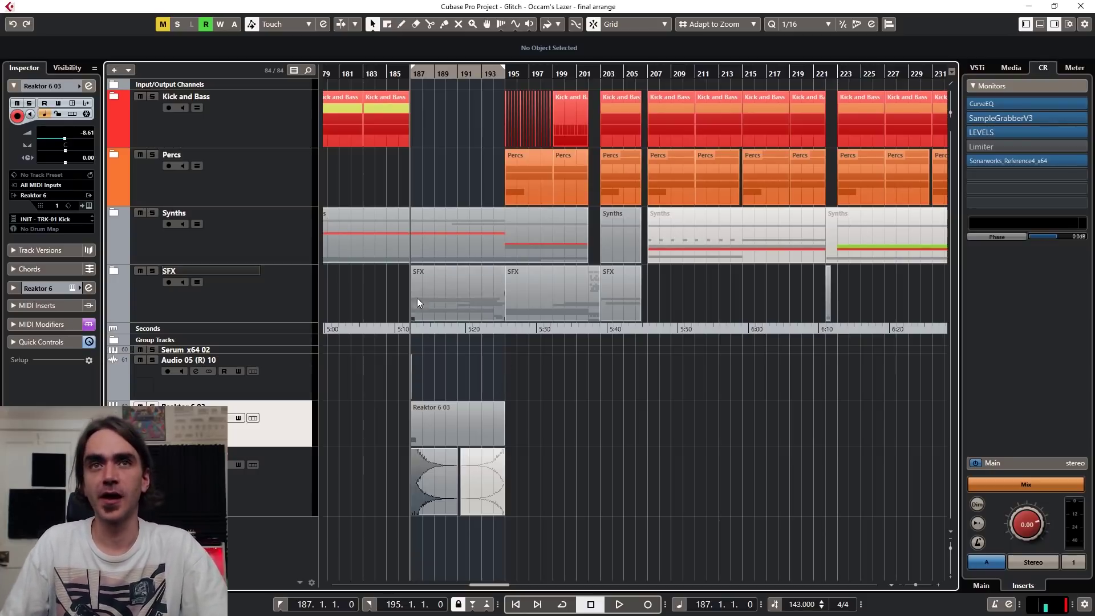
scroll(423, 293, "up", 2)
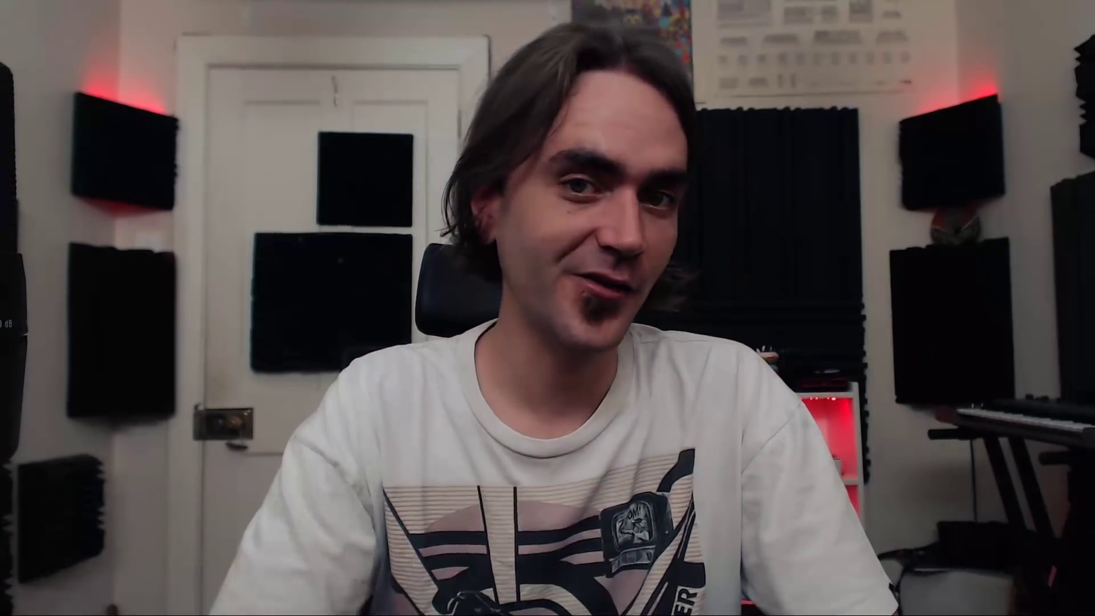